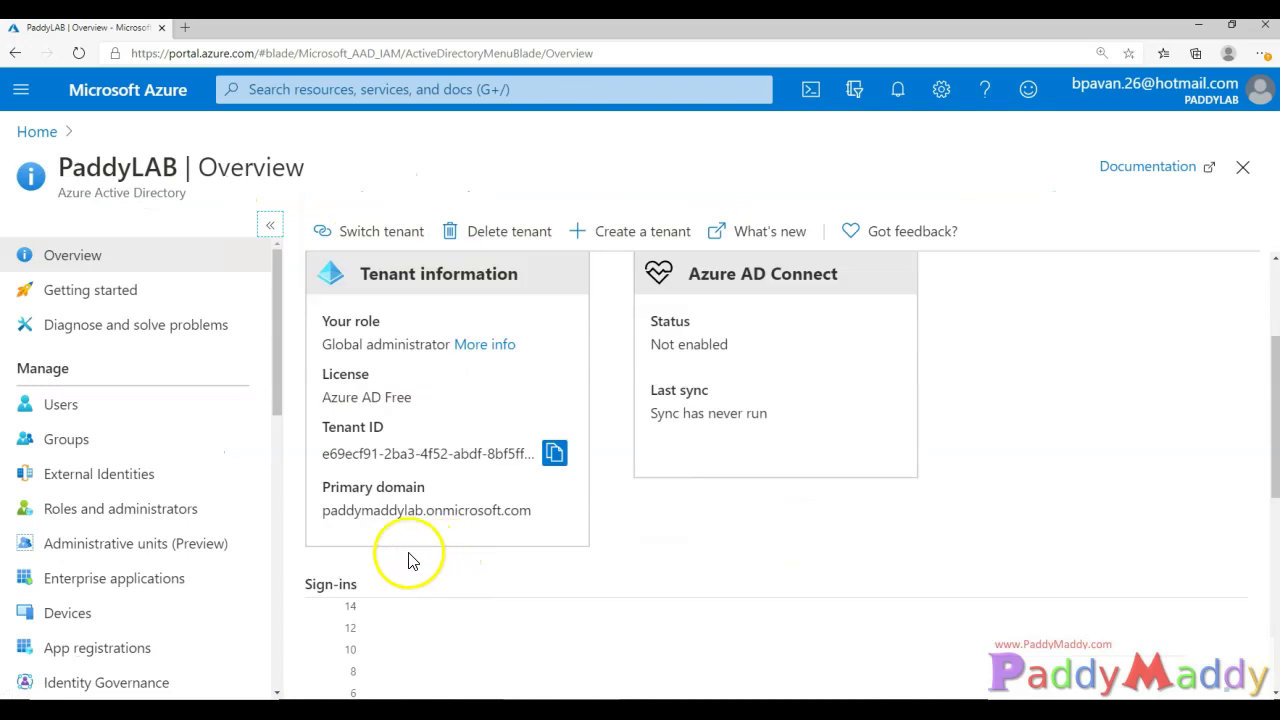
- Examine the primary domain of the PaddyLAB tenant and the service name in its overview
left_click_drag(322, 487, 423, 500)
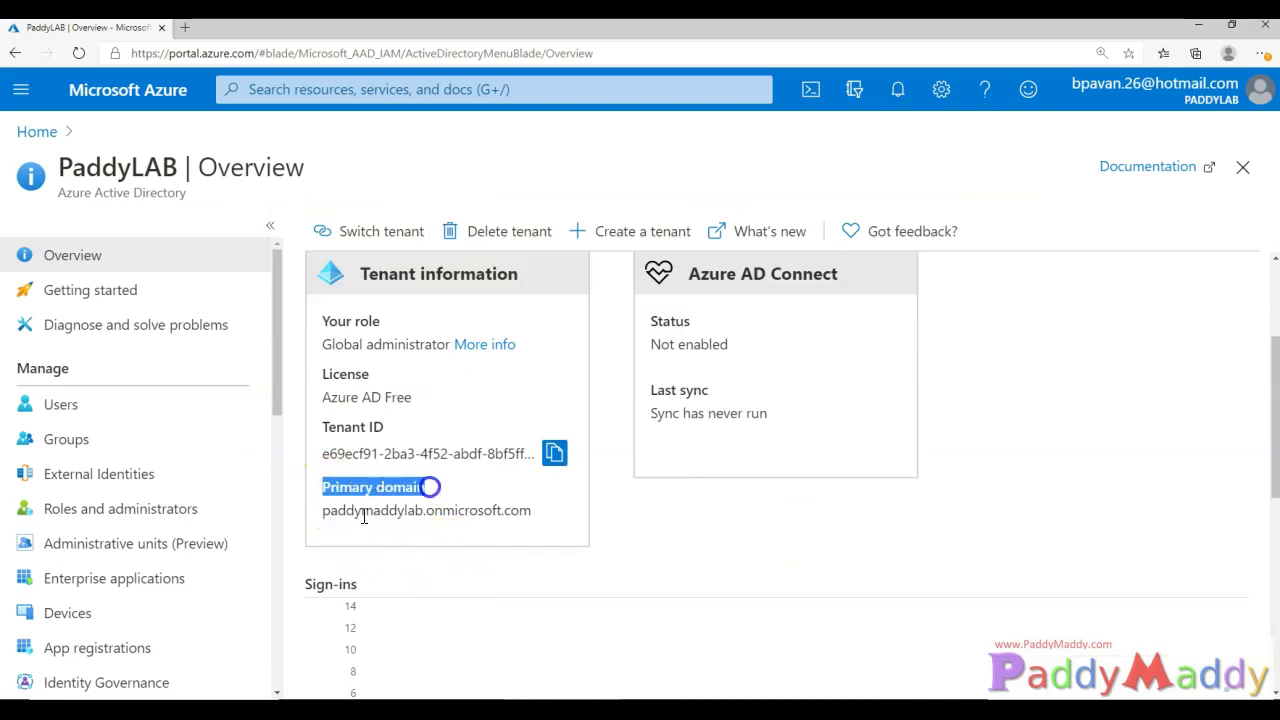
left_click(325, 515)
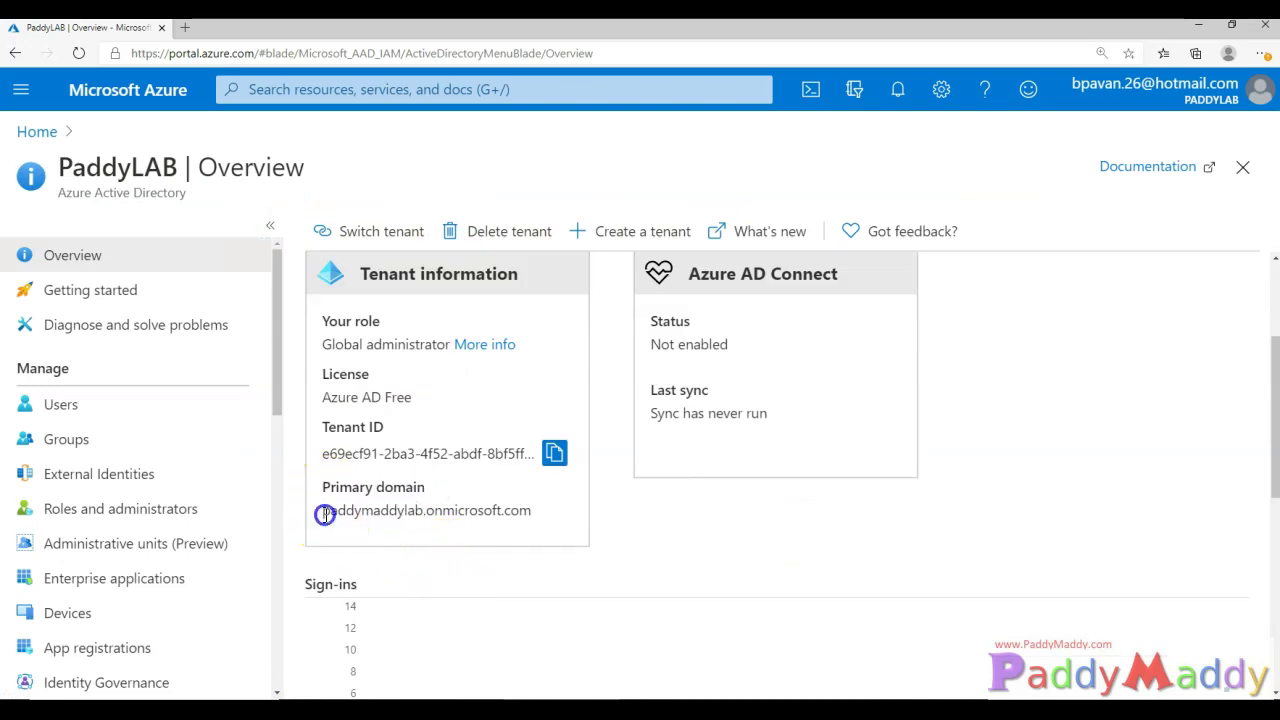
left_click_drag(429, 513, 540, 523)
left_click(380, 517)
triple_click(380, 517)
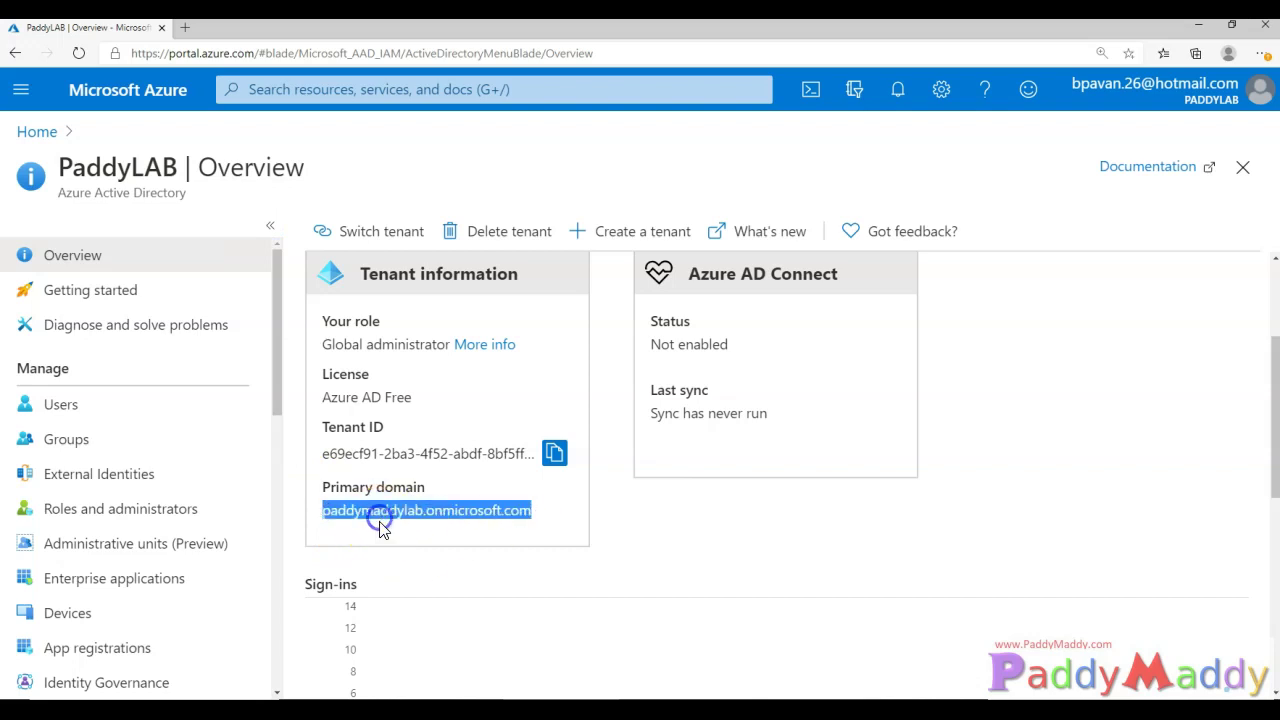
scroll(652, 577, "up", 2)
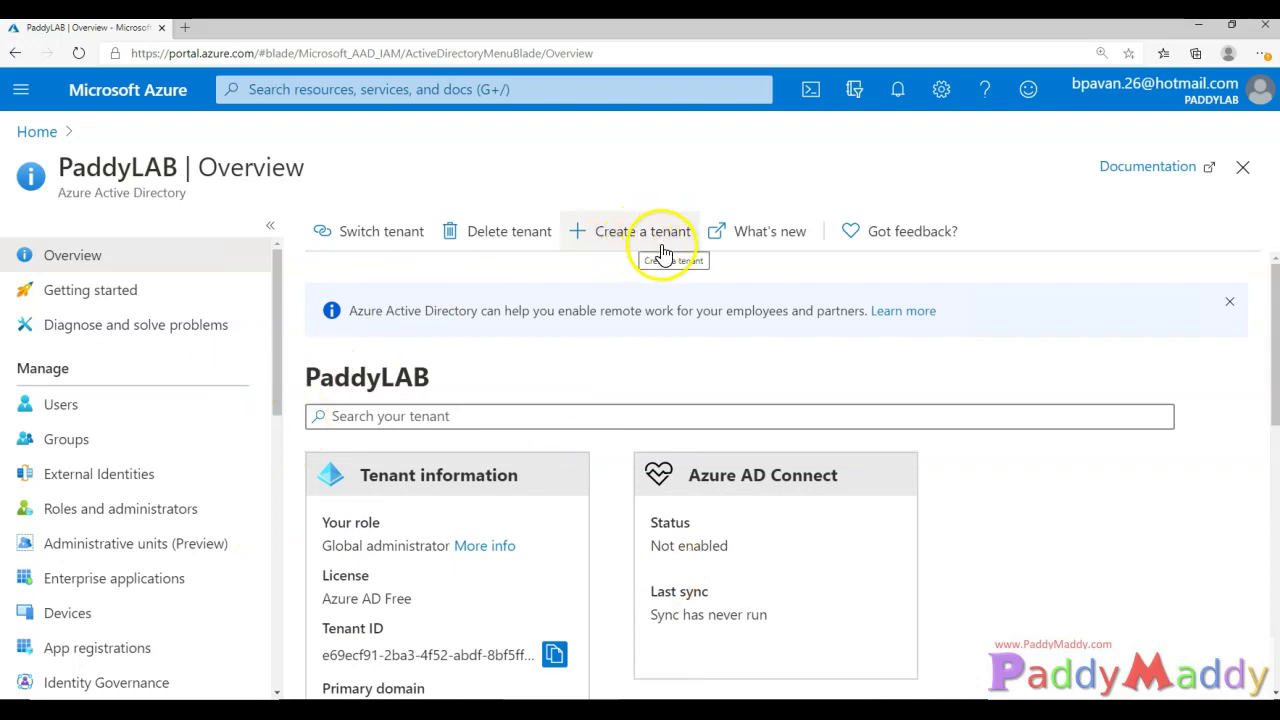
left_click_drag(72, 192, 160, 215)
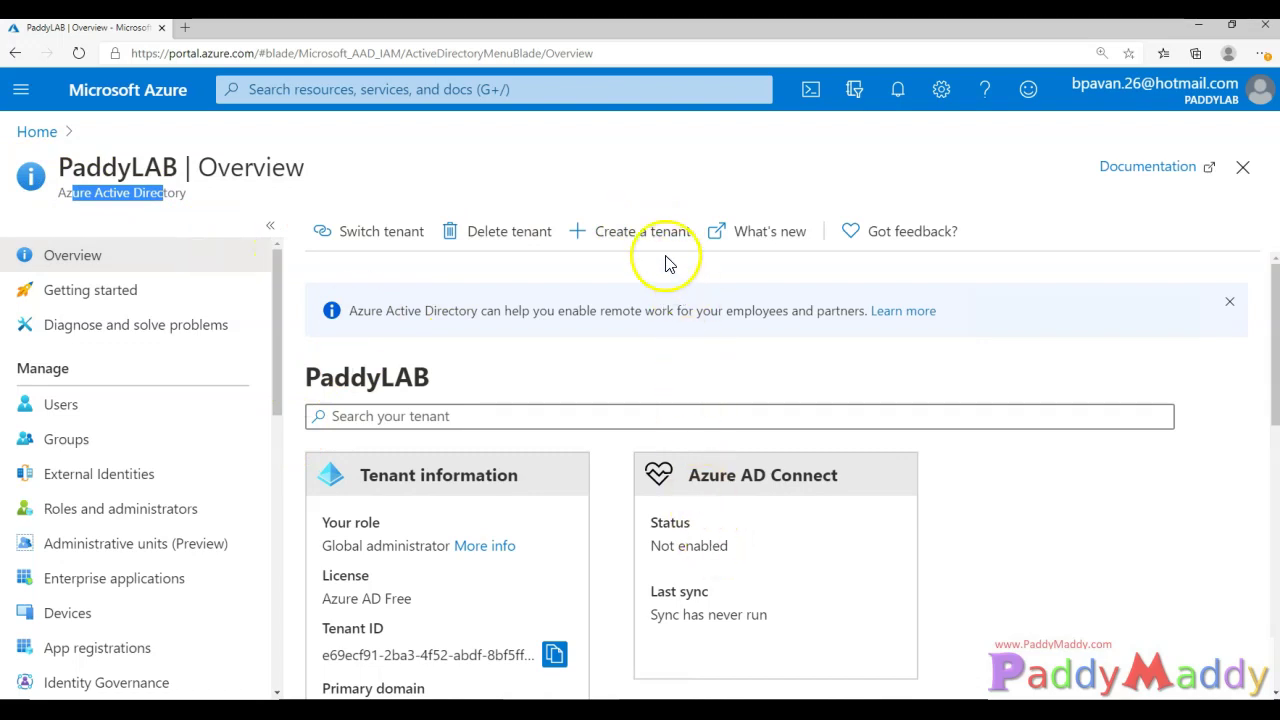
- Search the portal for "active", open Azure Active Directory and start creating a new tenant
left_click(287, 88)
type("ac")
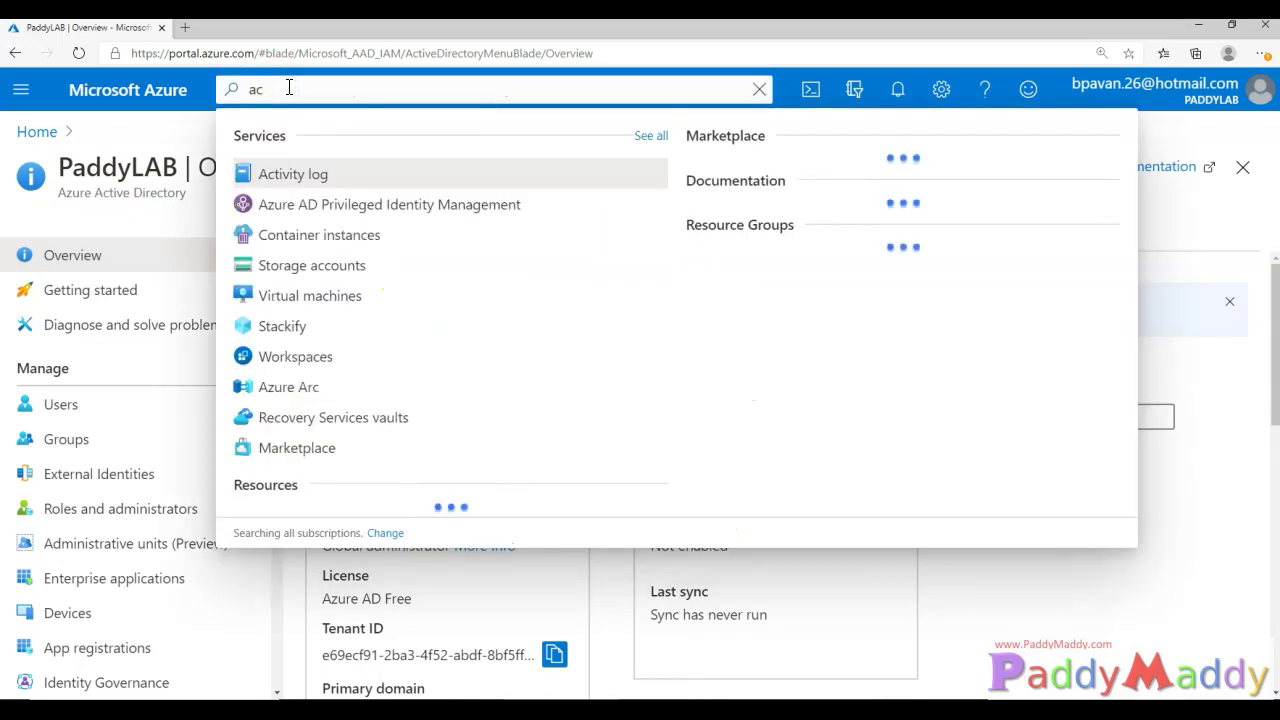
type("tive")
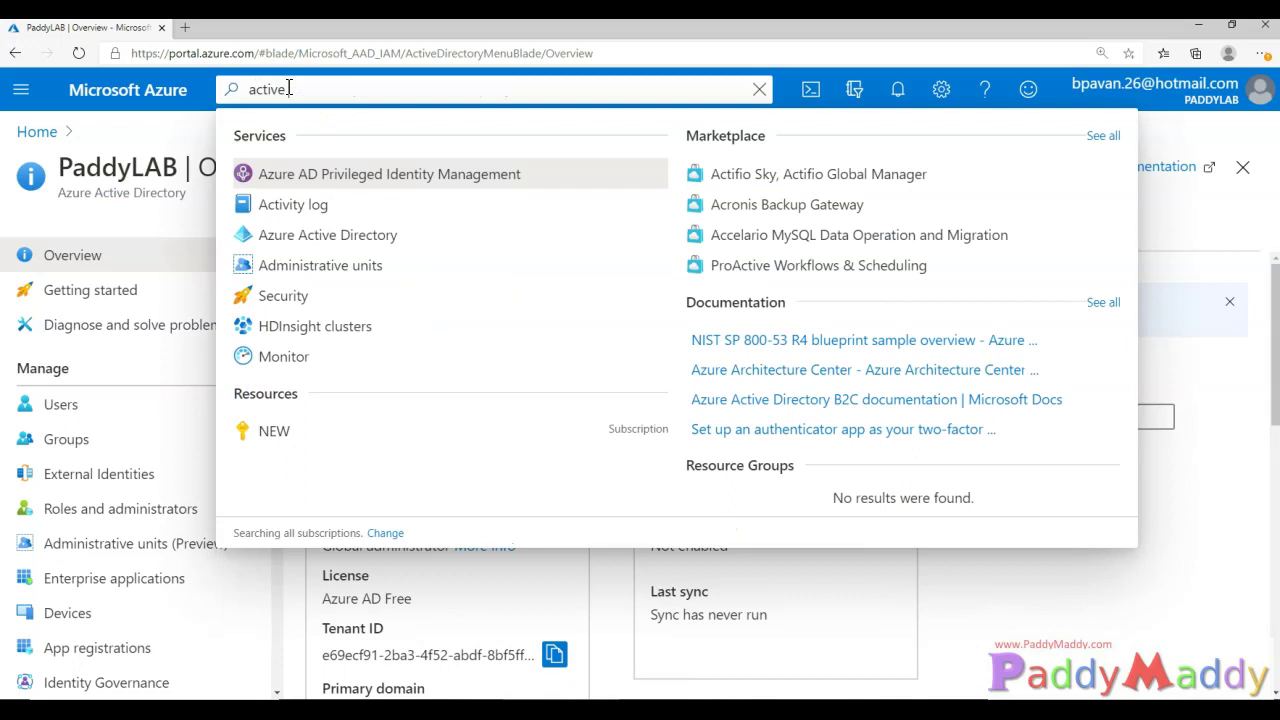
left_click(345, 237)
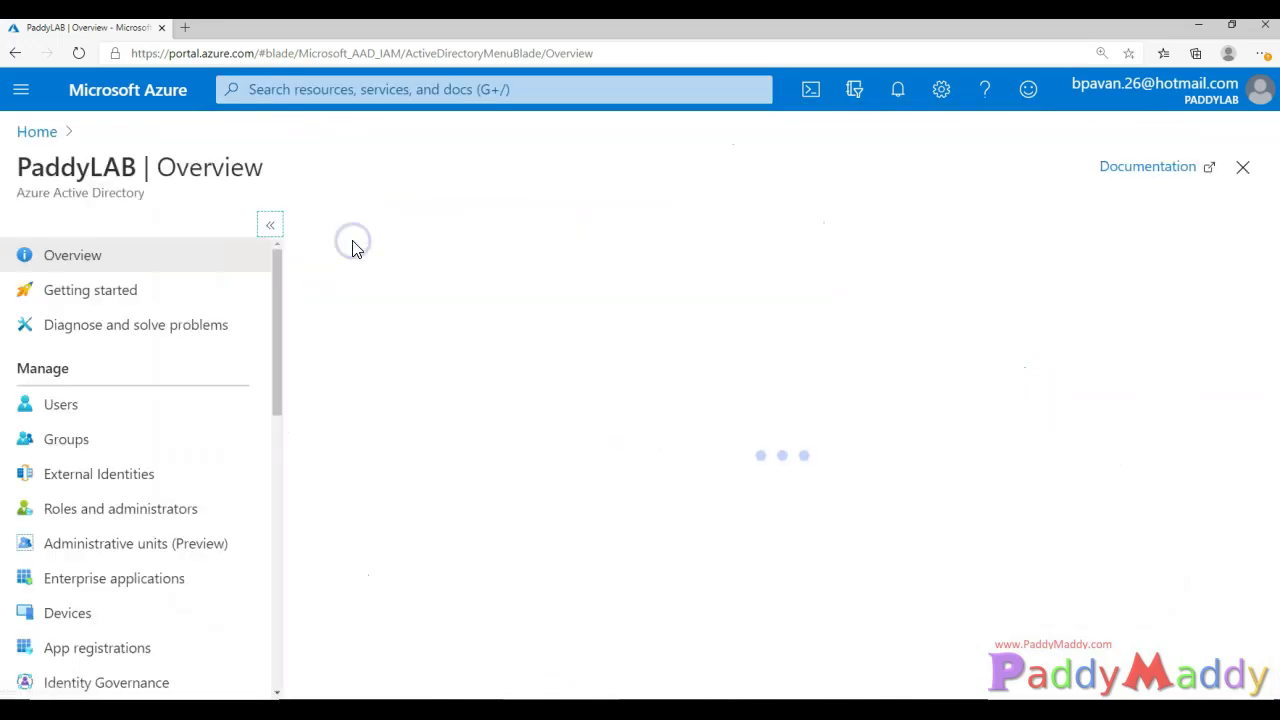
left_click(631, 236)
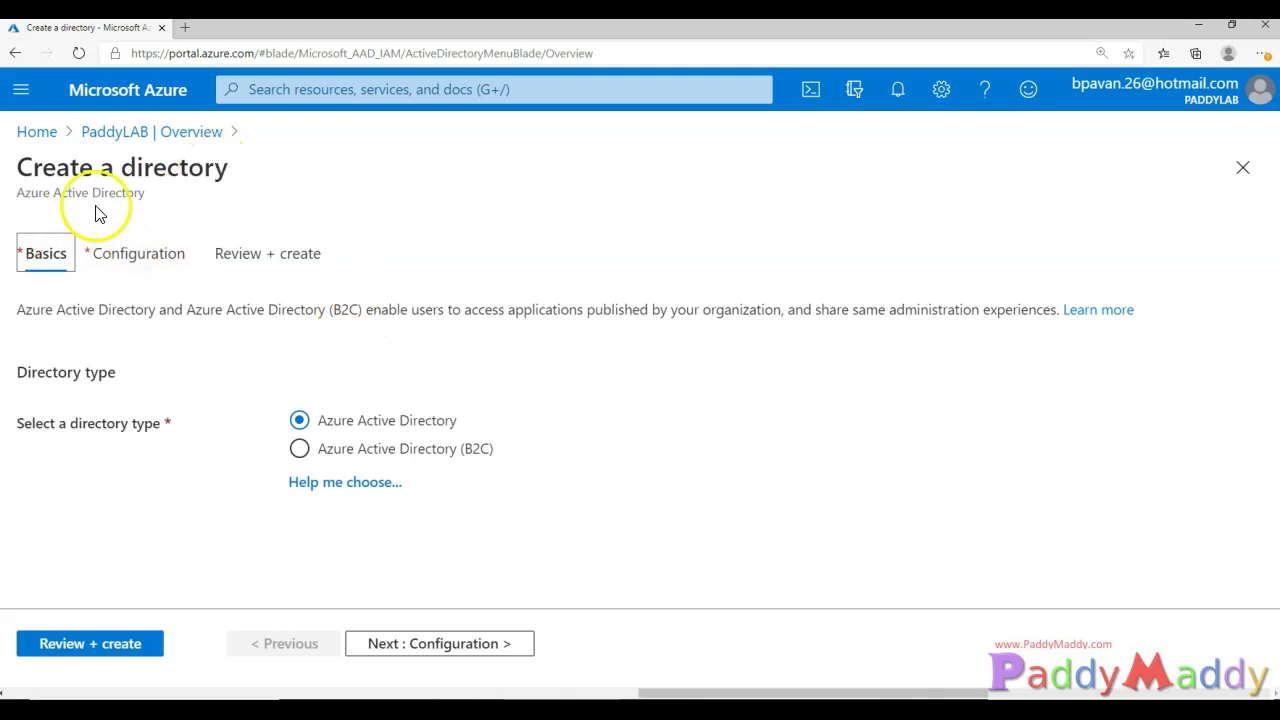
- Go to the new directory's configuration details and set the organization name to IBM Demo LAB
left_click(165, 256)
left_click(418, 395)
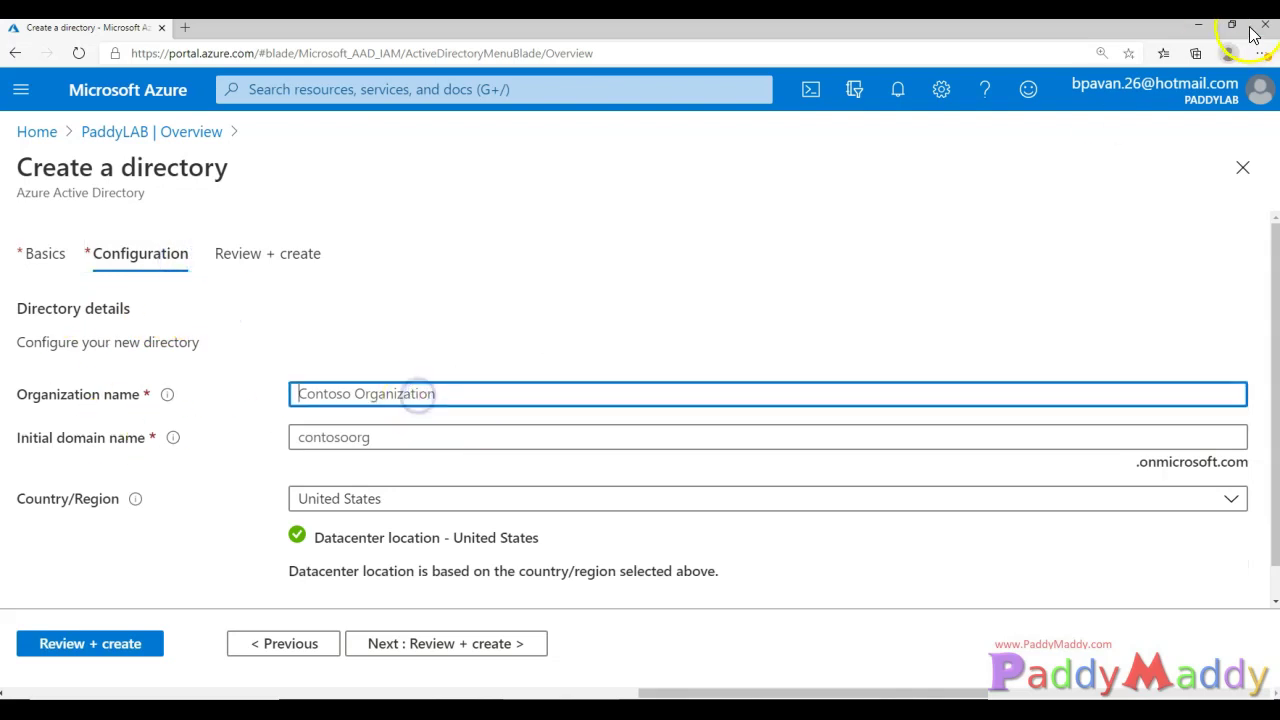
mouse_move(1221, 117)
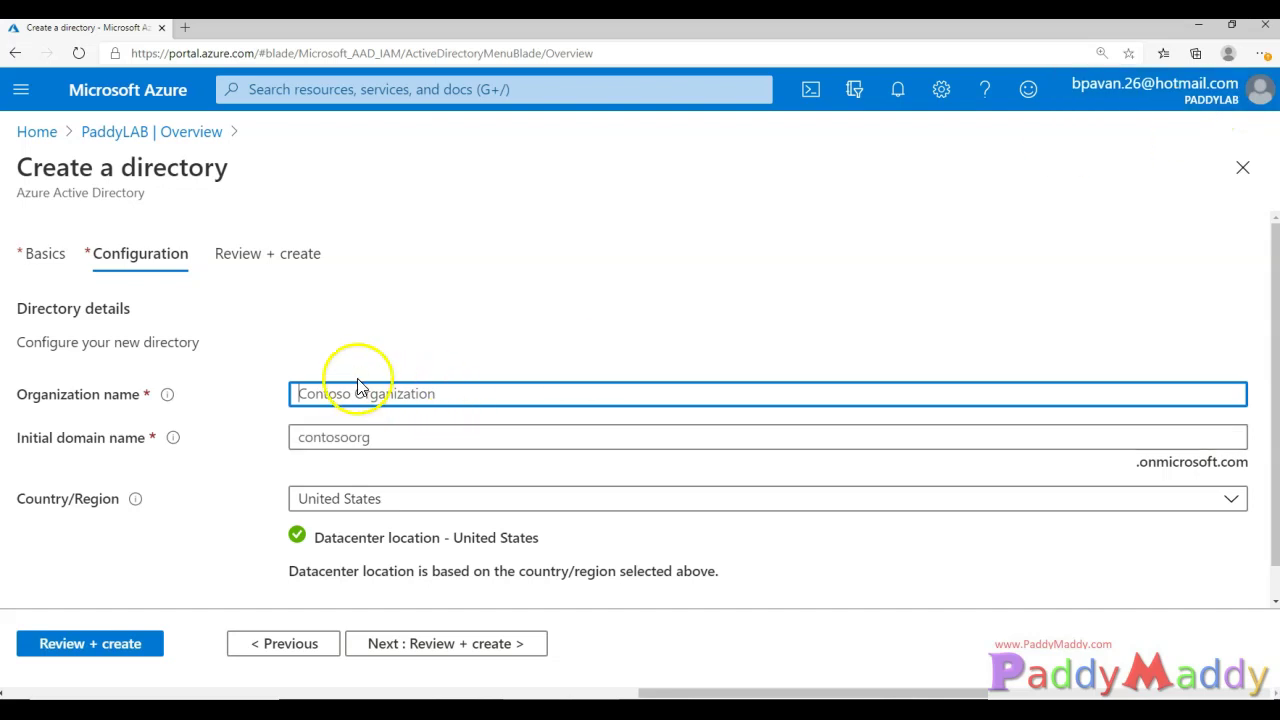
left_click_drag(40, 394, 137, 397)
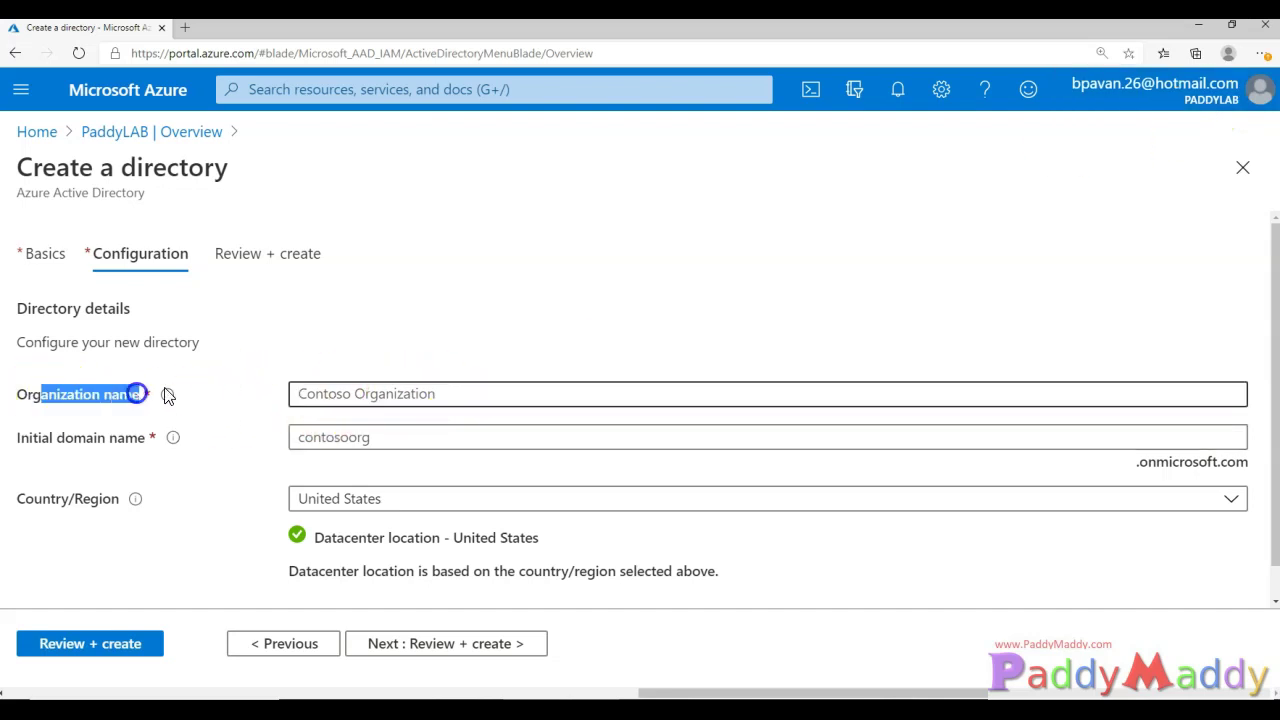
left_click(477, 391)
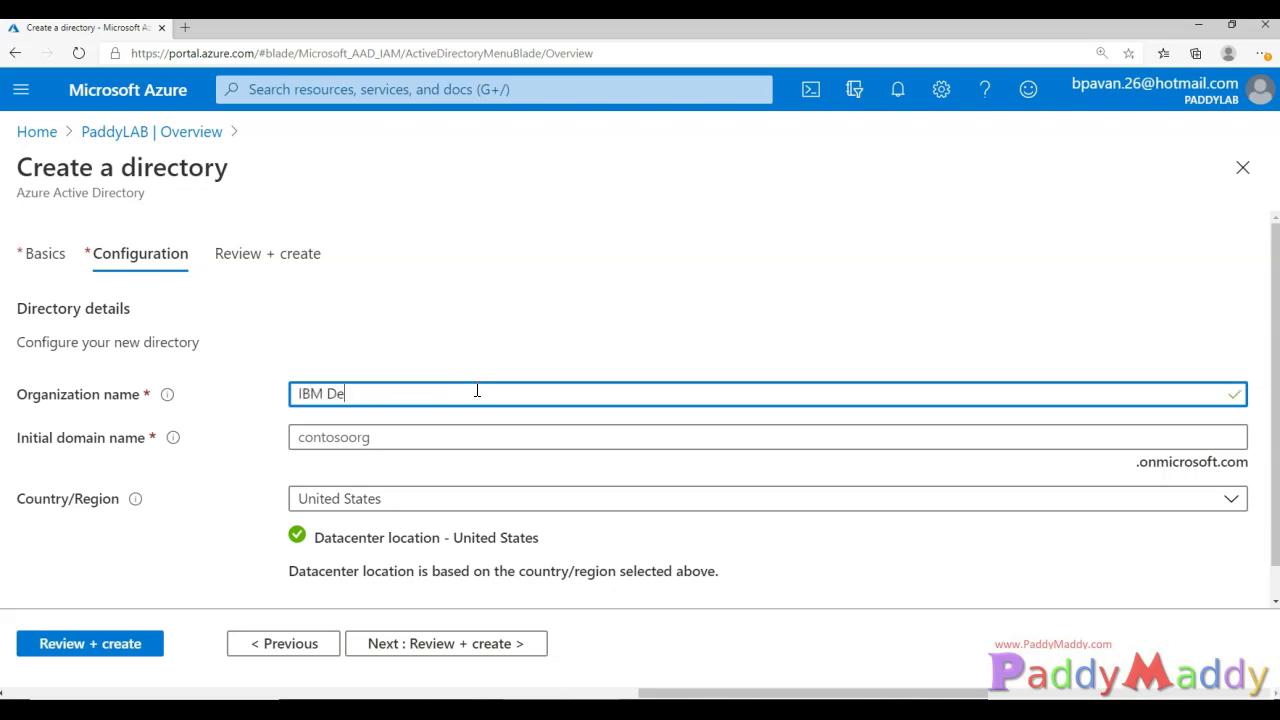
- Try ibm and ibm01 as the initial domain name for the new directory
key("Tab")
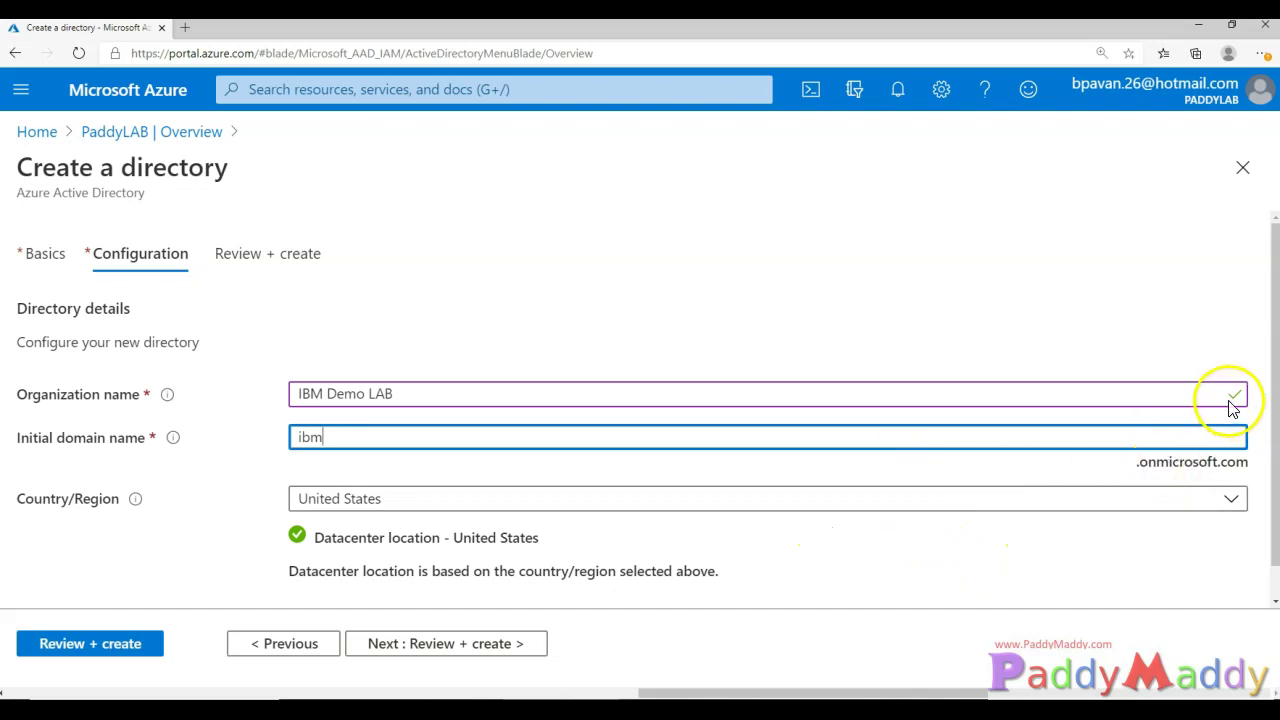
left_click(823, 394)
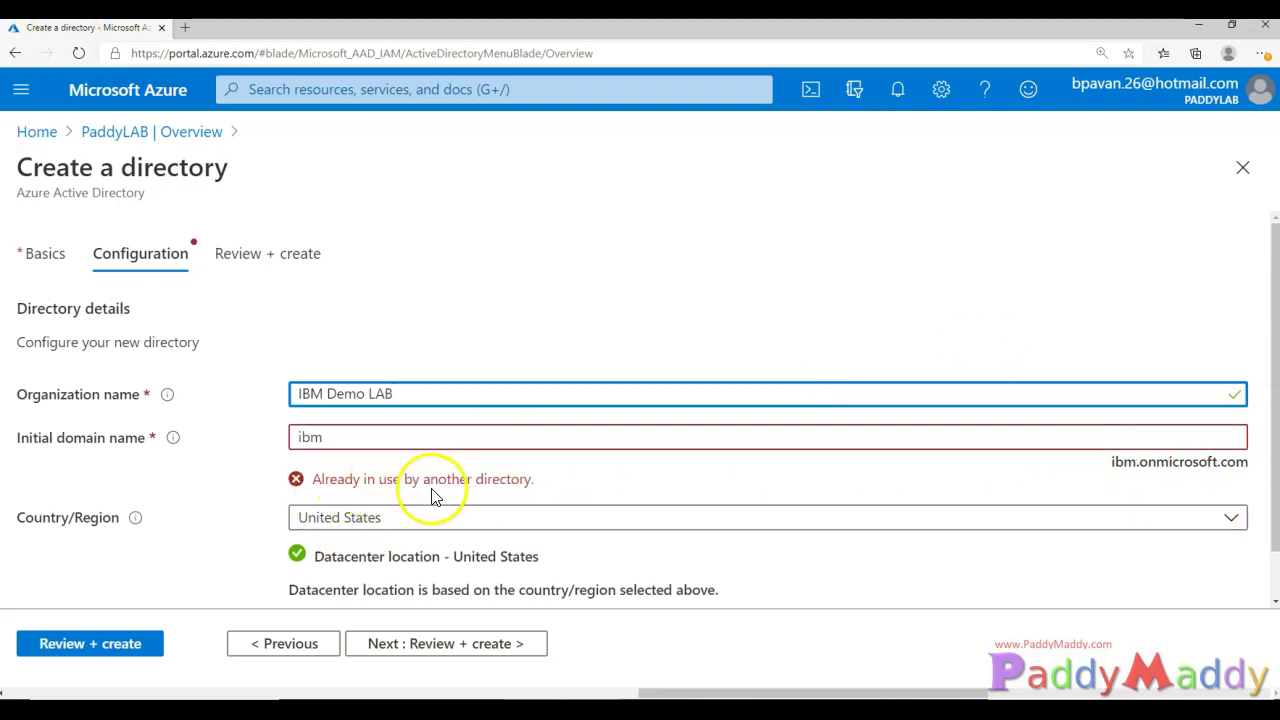
left_click(1131, 467)
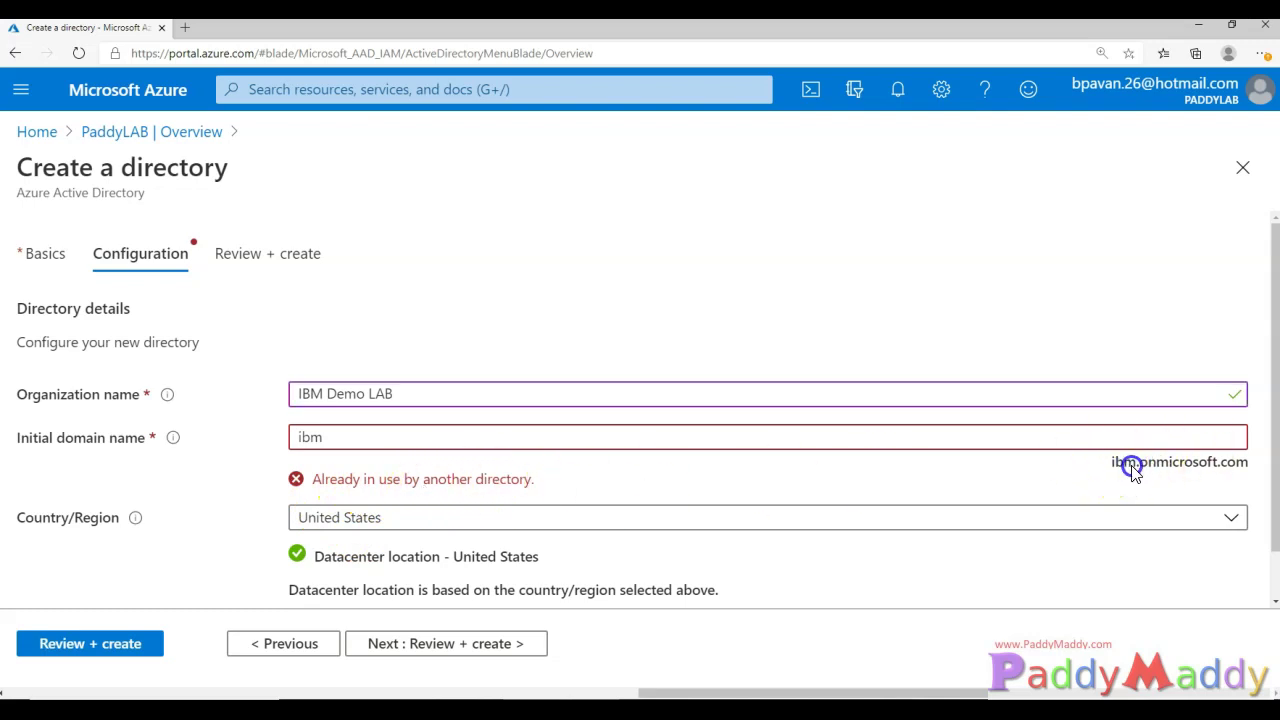
left_click(333, 435)
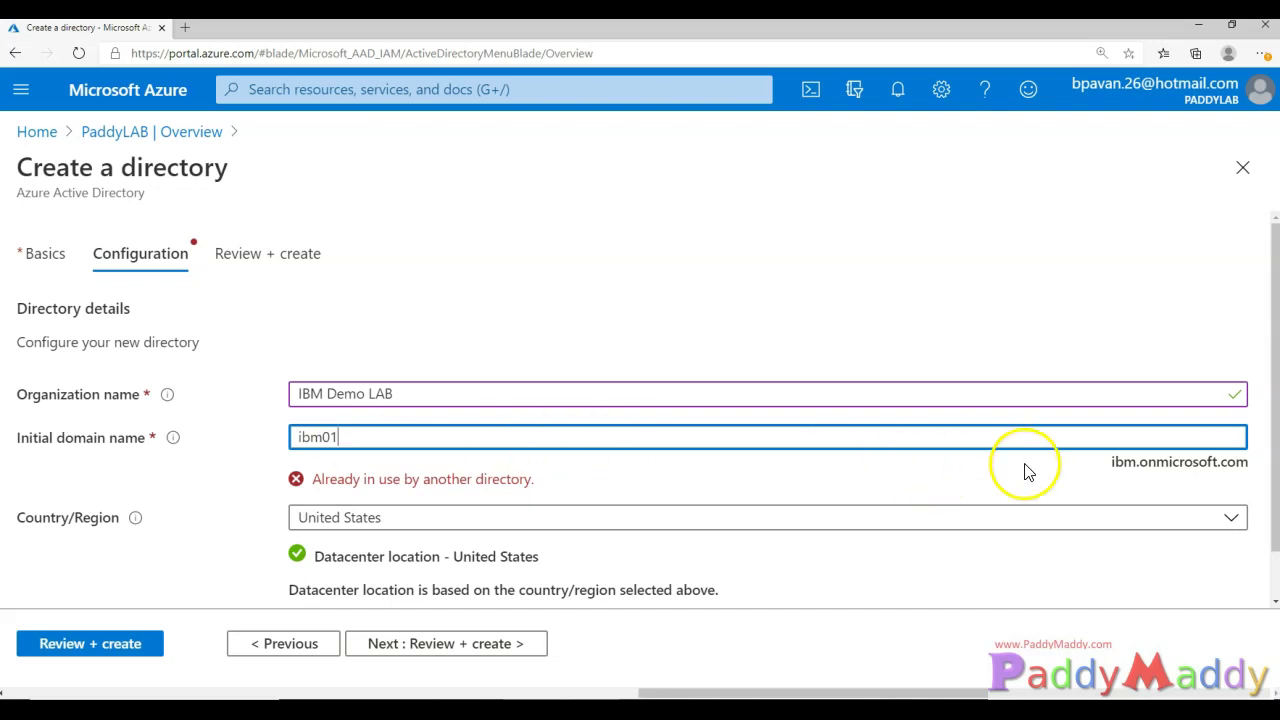
left_click(457, 396)
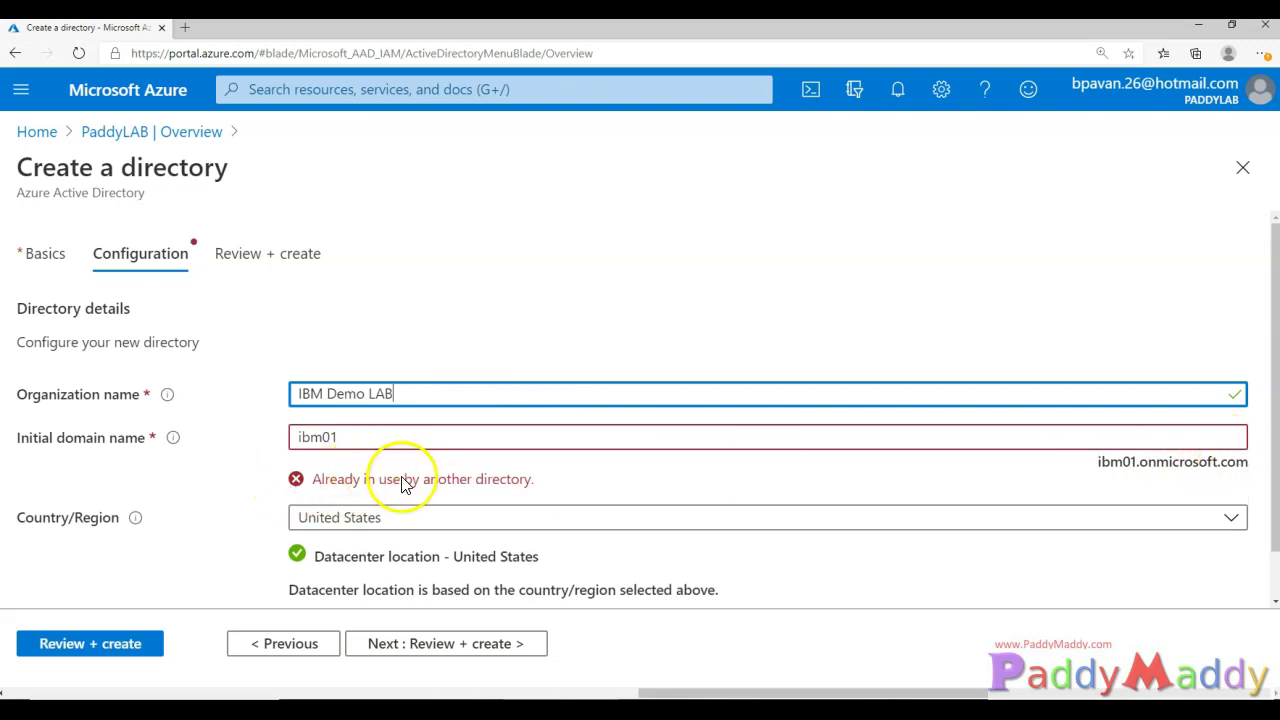
- Change the initial domain name to demolabibm01 and have it validated
left_click(323, 438)
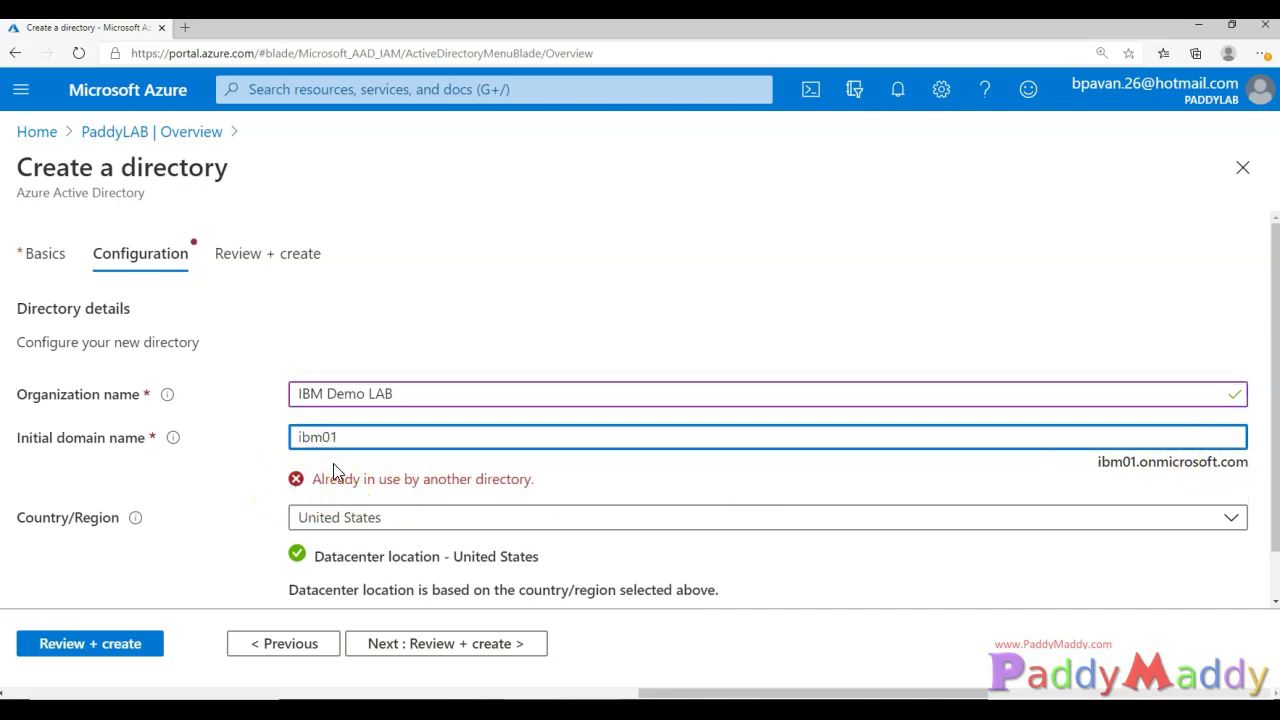
type("demolab")
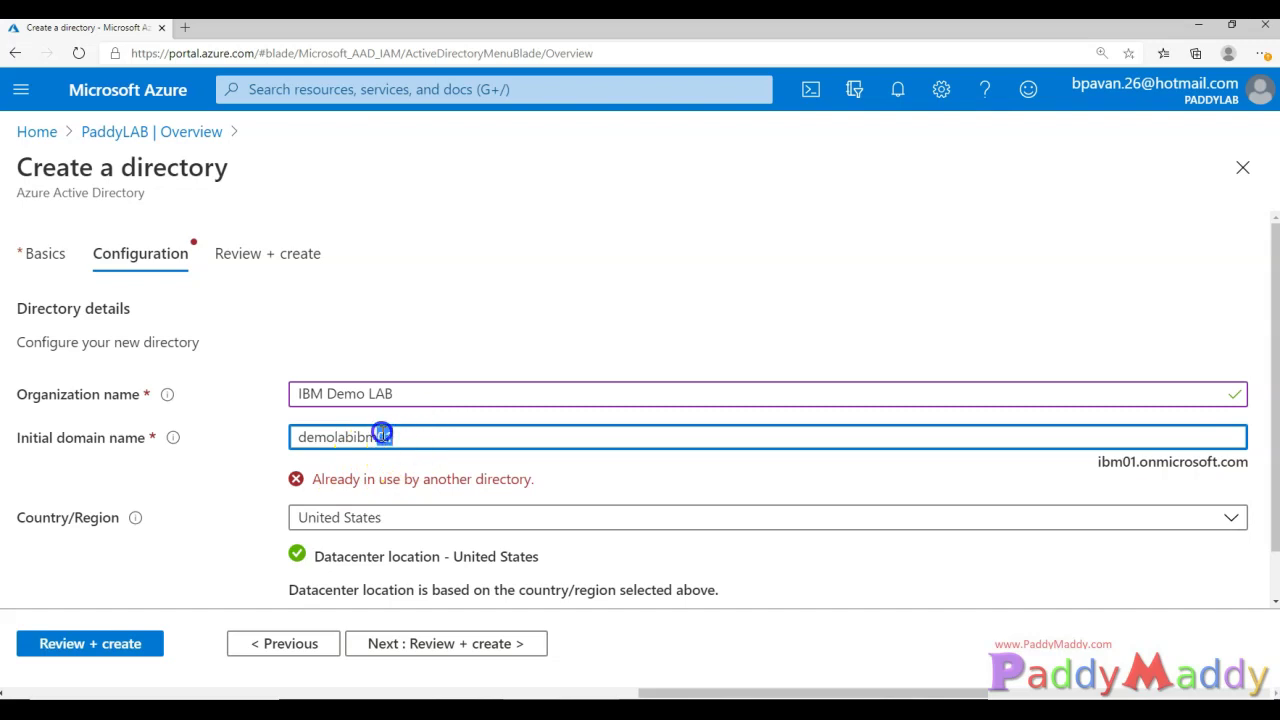
left_click(437, 393)
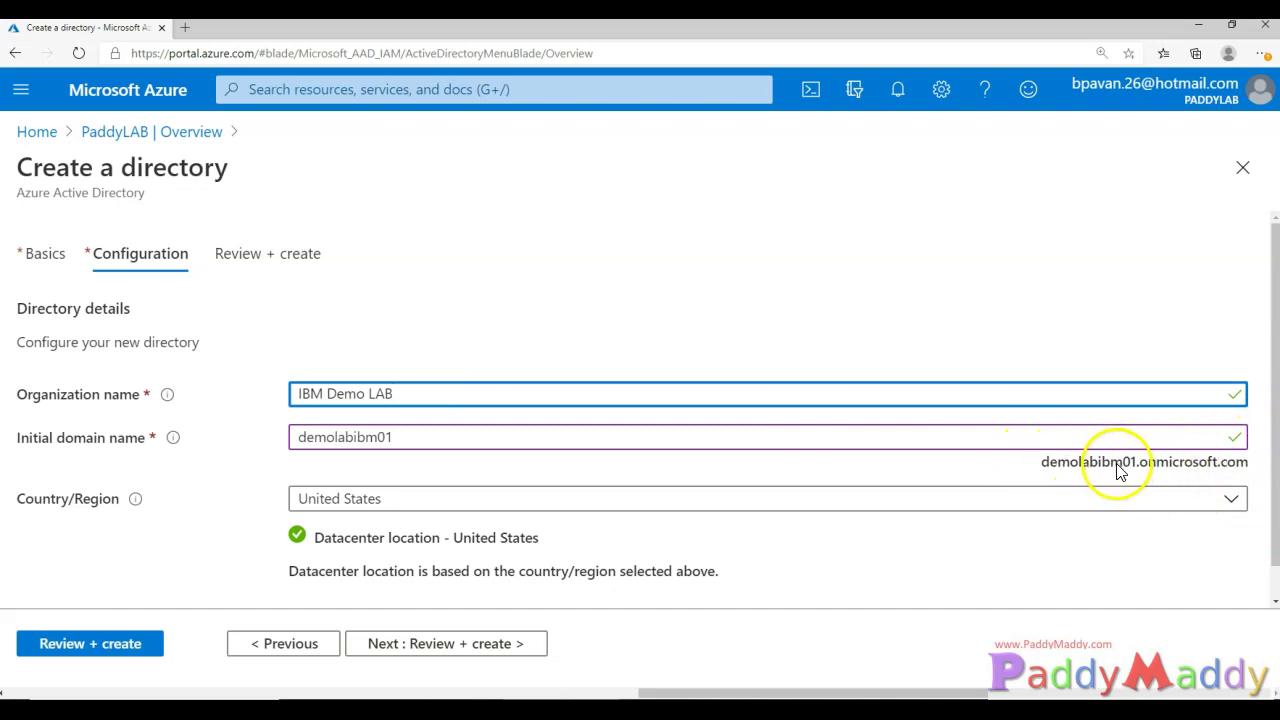
scroll(578, 480, "down", 1)
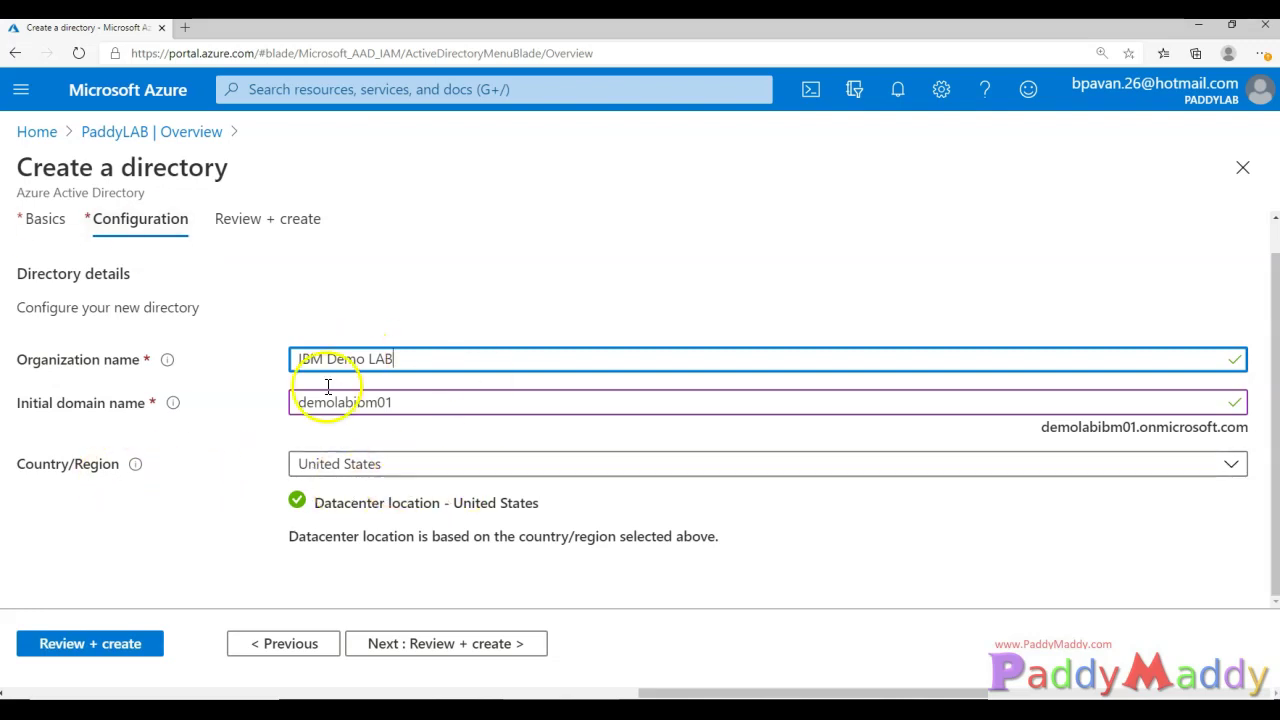
left_click(442, 467)
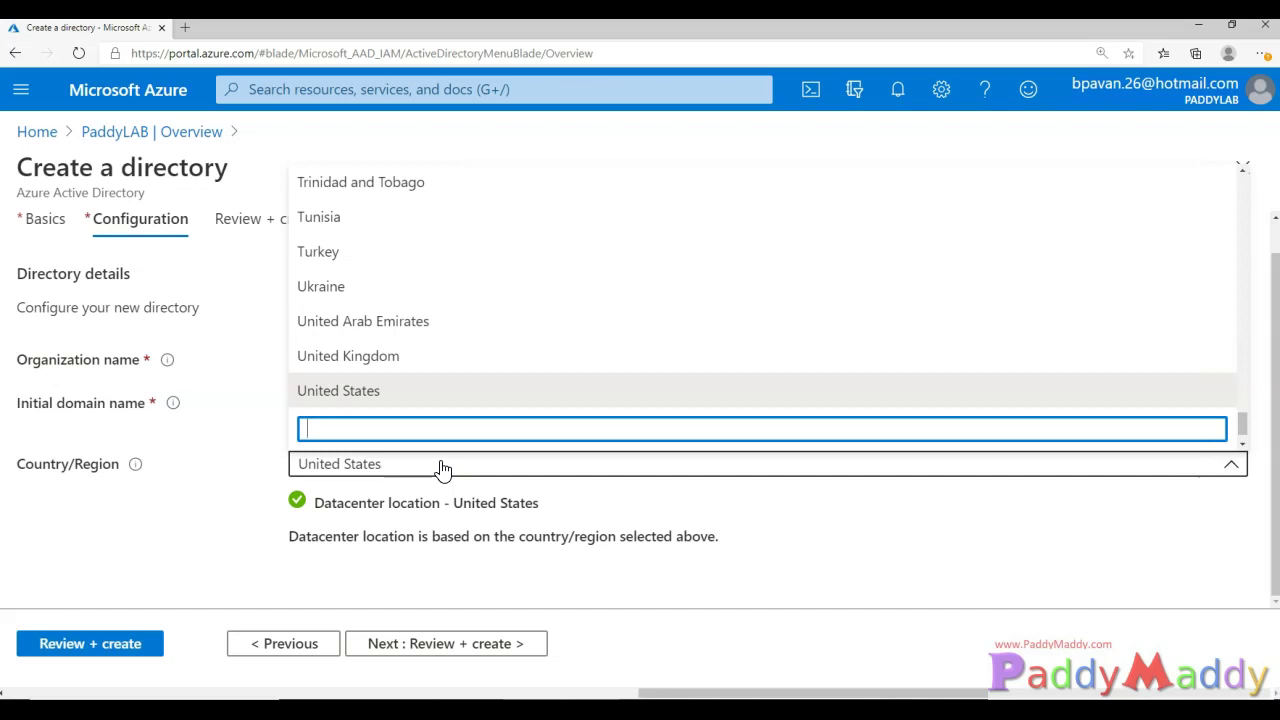
scroll(617, 357, "up", 15)
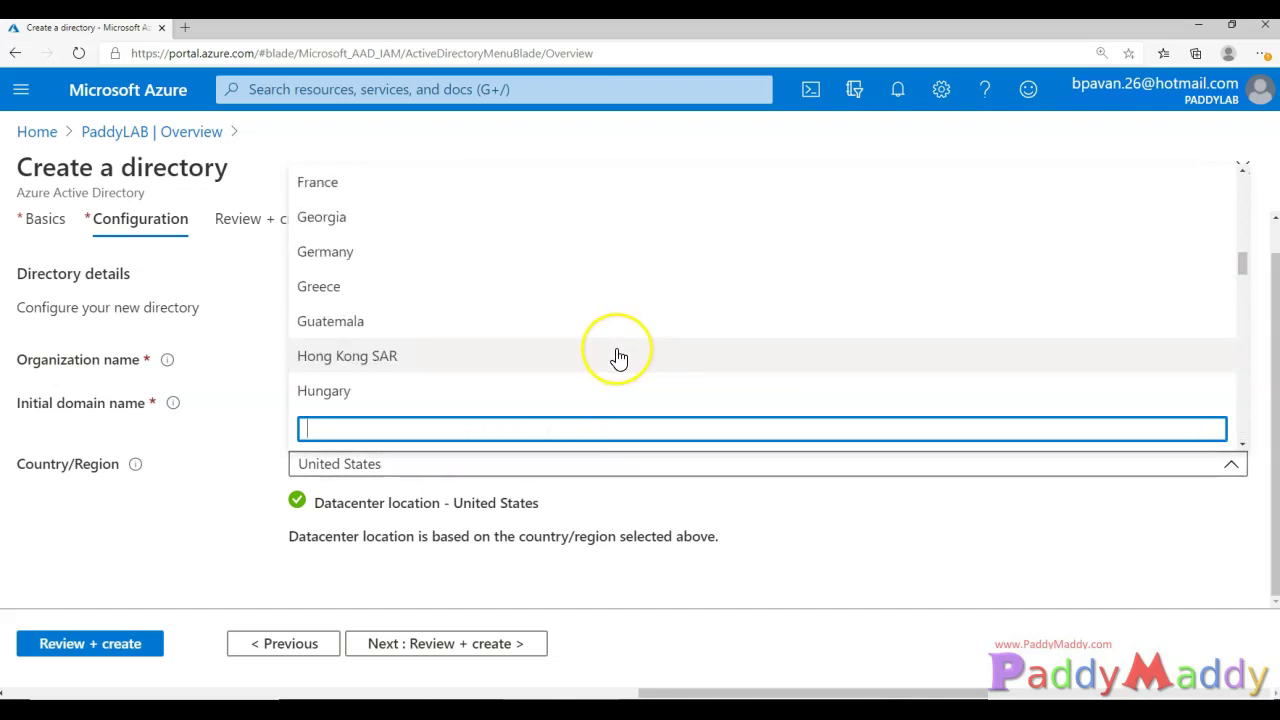
left_click(640, 540)
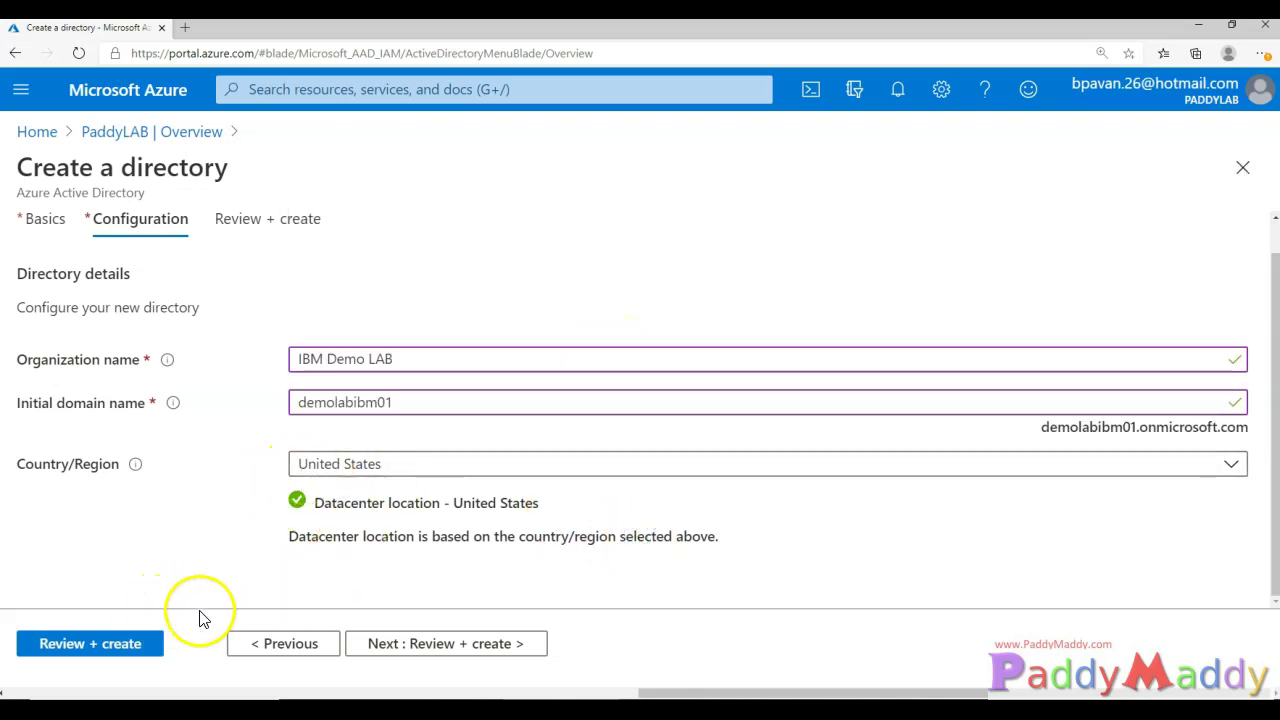
- Review the directory summary and create the IBM Demo LAB directory
left_click(452, 643)
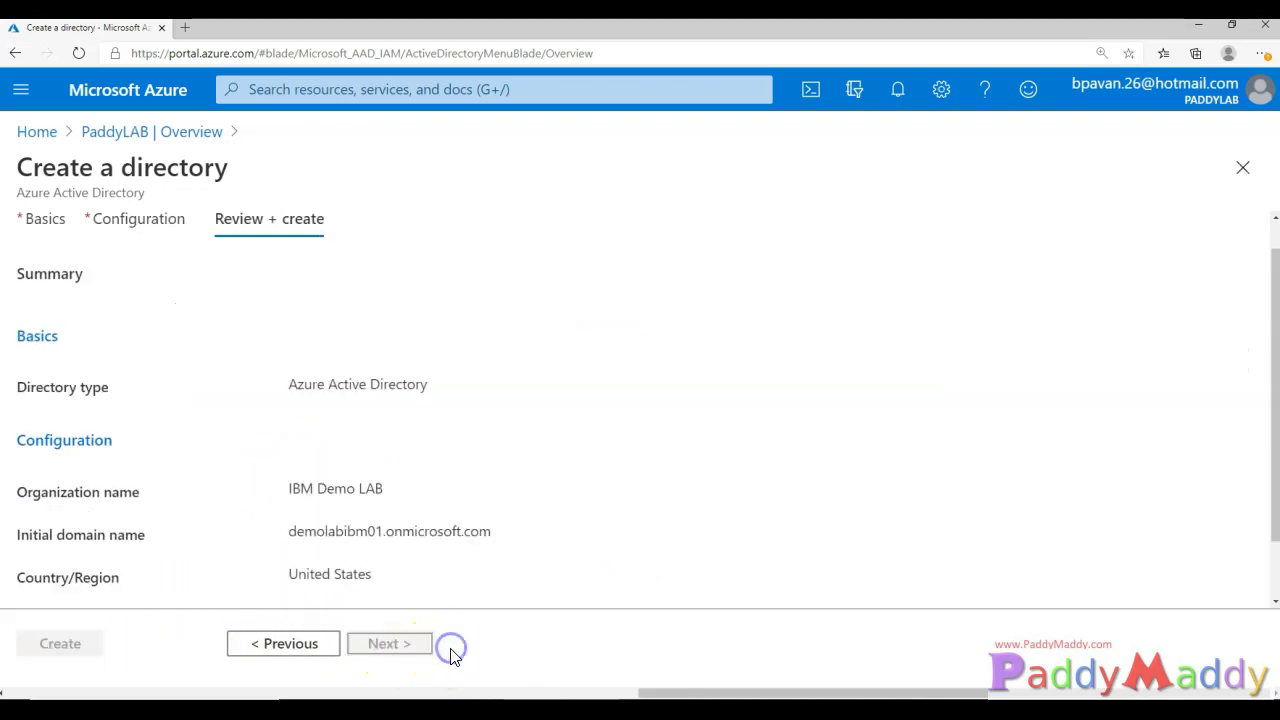
scroll(300, 495, "down", 3)
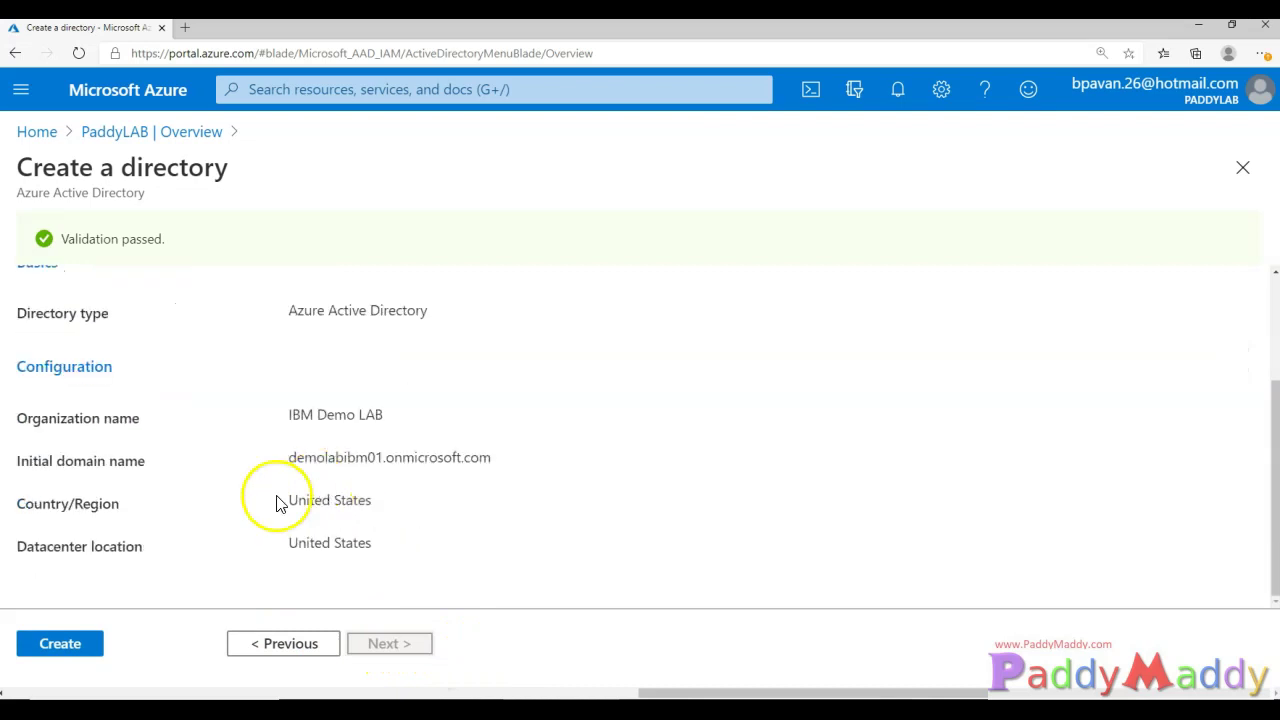
left_click(60, 645)
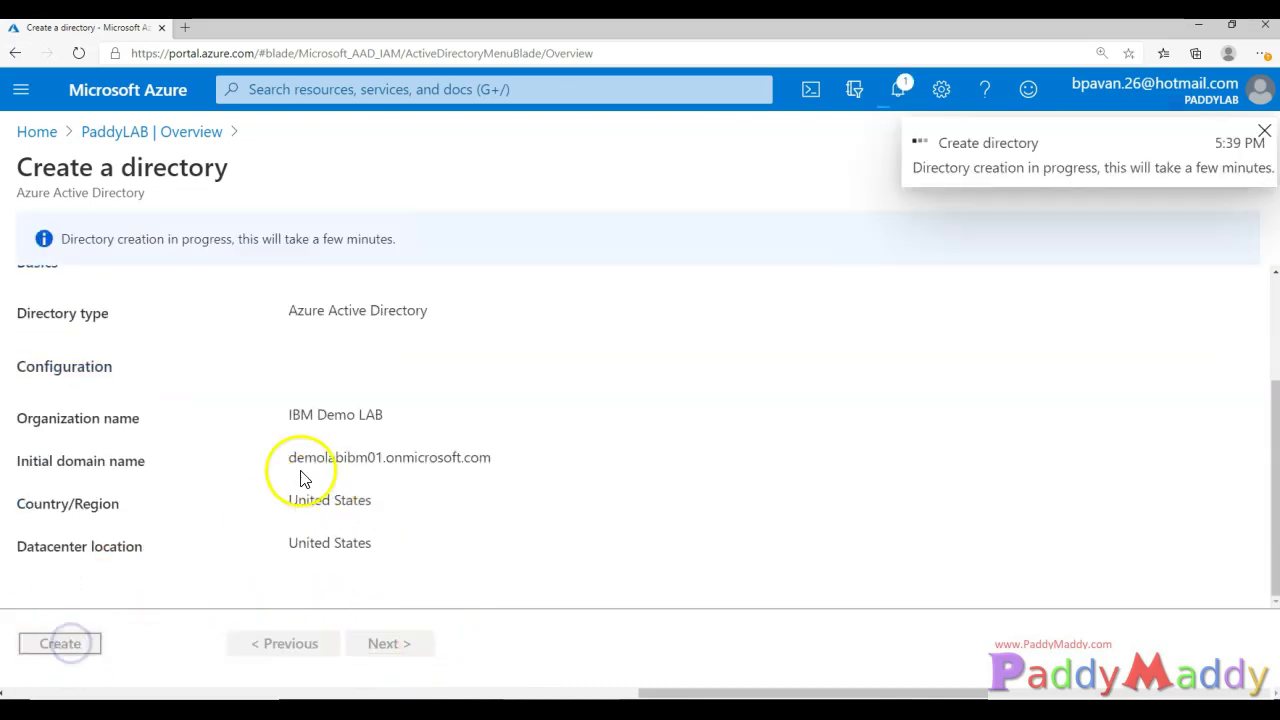
- Check the submitted initial domain name and open the new IBM Demo LAB directory from its creation notification
left_click_drag(296, 457, 512, 483)
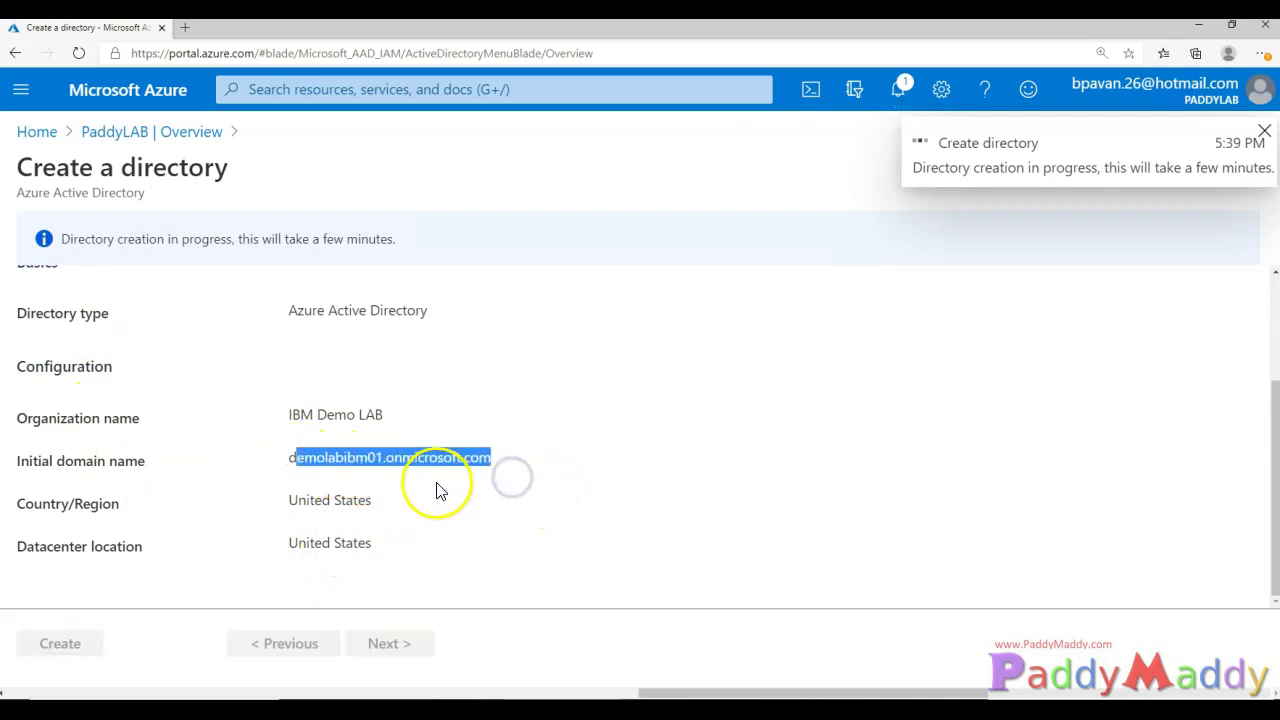
triple_click(414, 457)
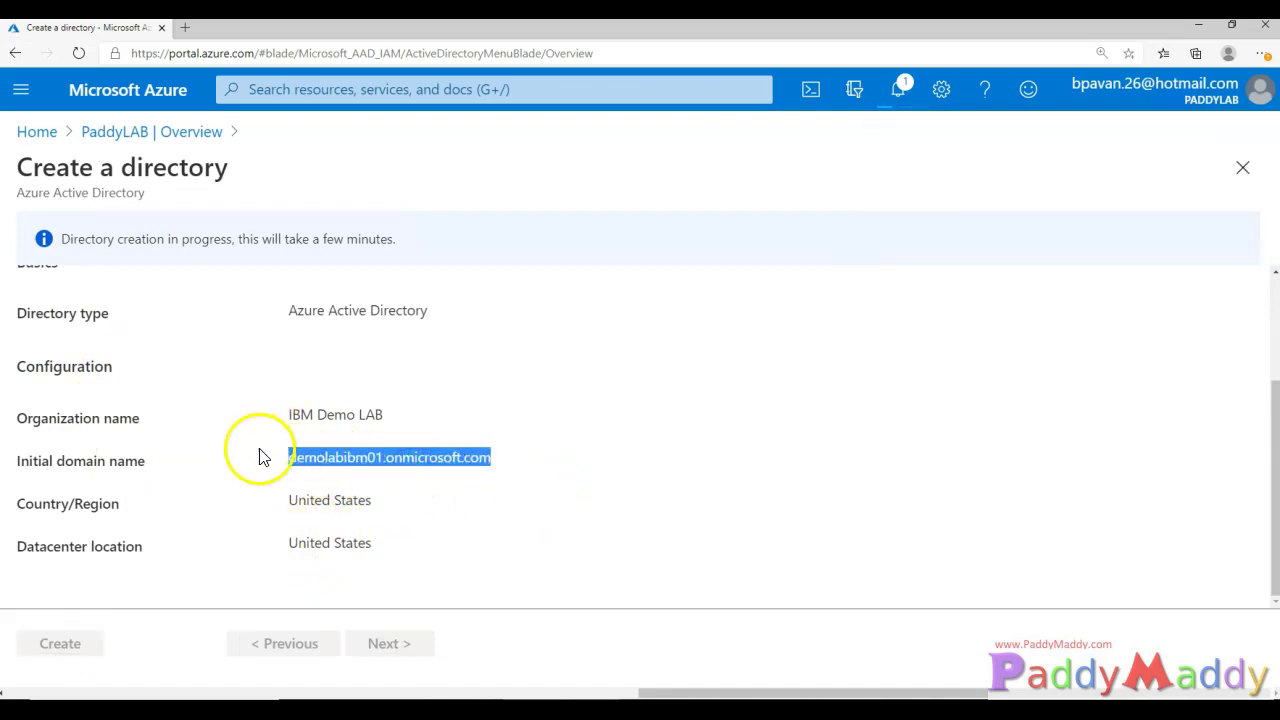
left_click(900, 100)
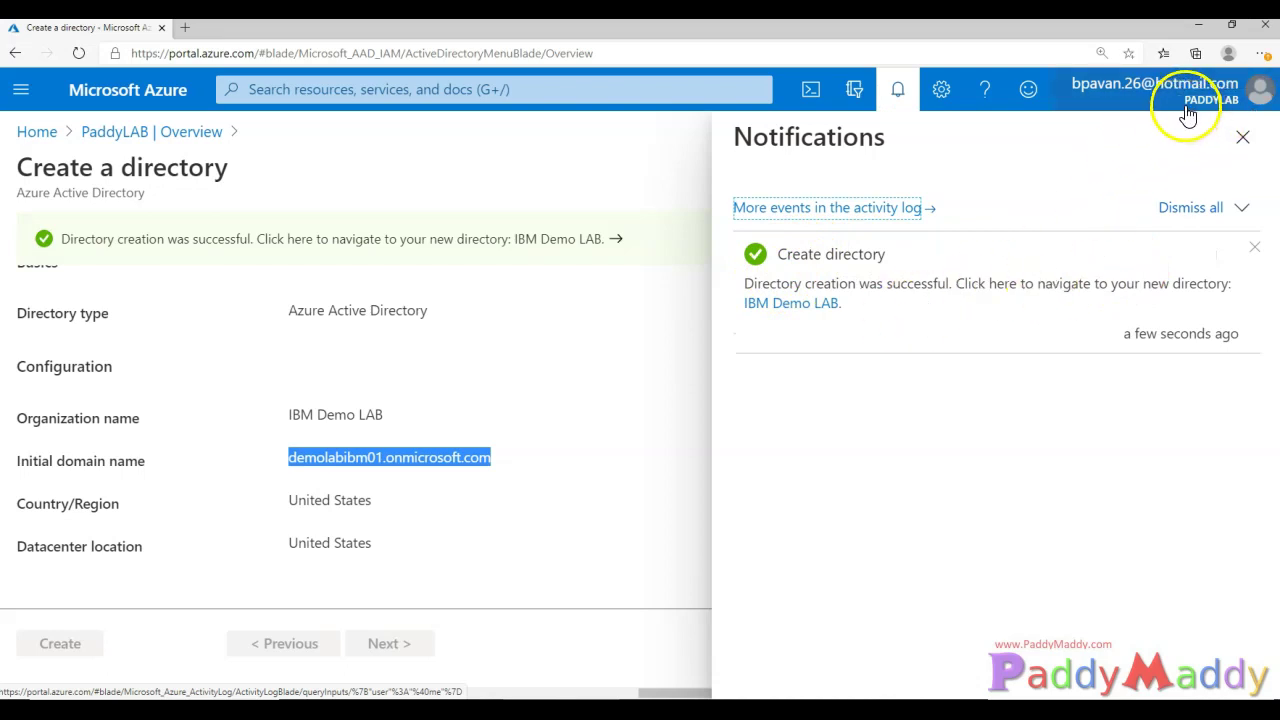
left_click(805, 310)
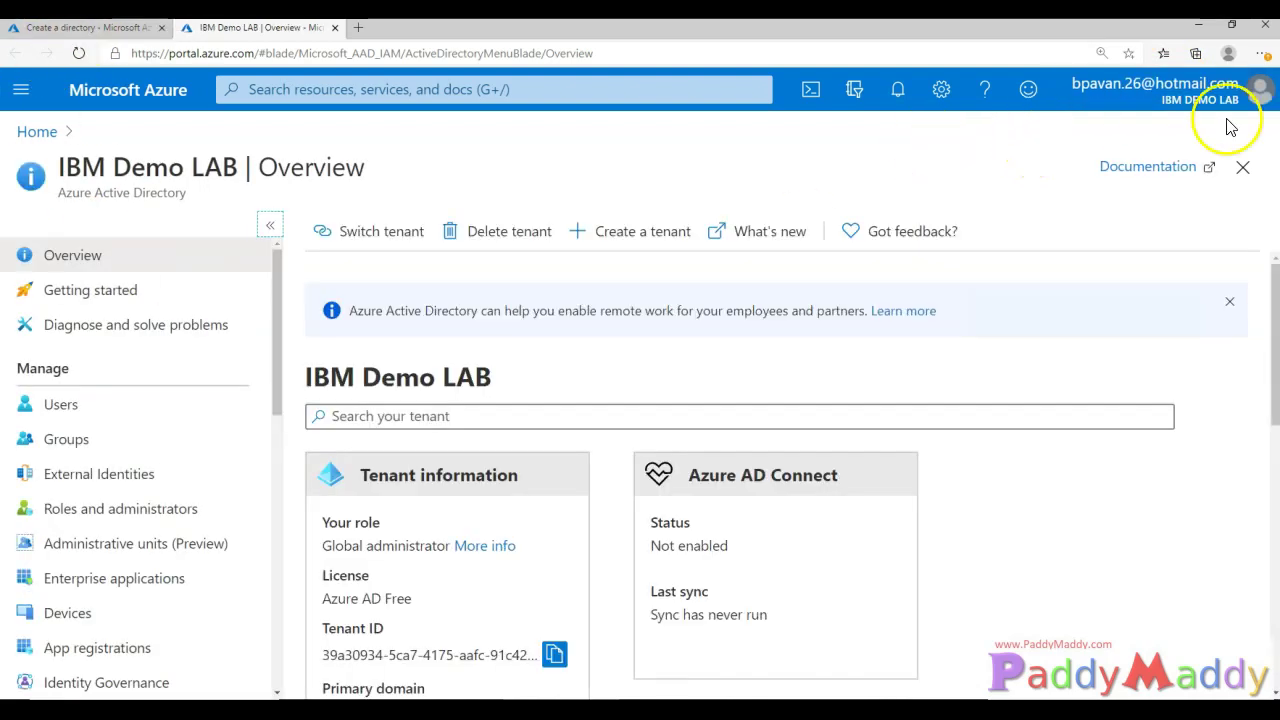
- Examine the signed-in account's details and the tenant ID and primary domain in IBM Demo LAB's tenant information
left_click(1203, 100)
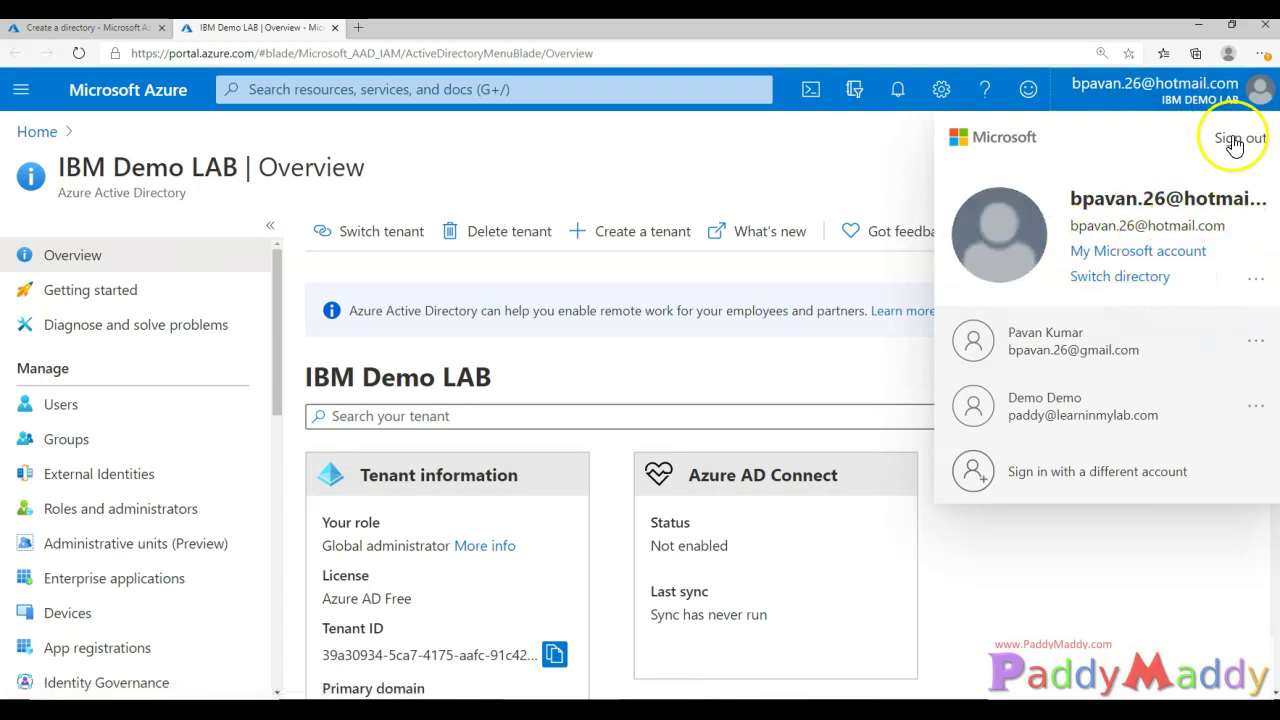
left_click(1178, 105)
scroll(530, 560, "down", 1)
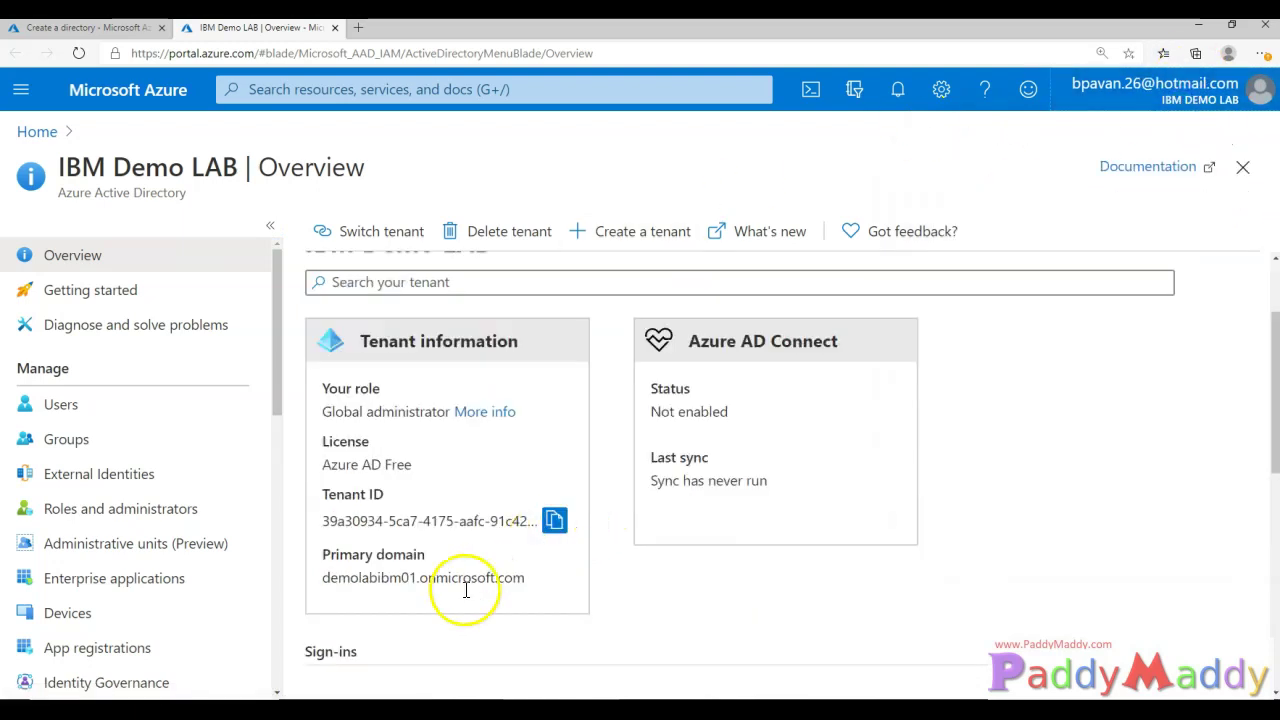
left_click_drag(375, 521, 526, 521)
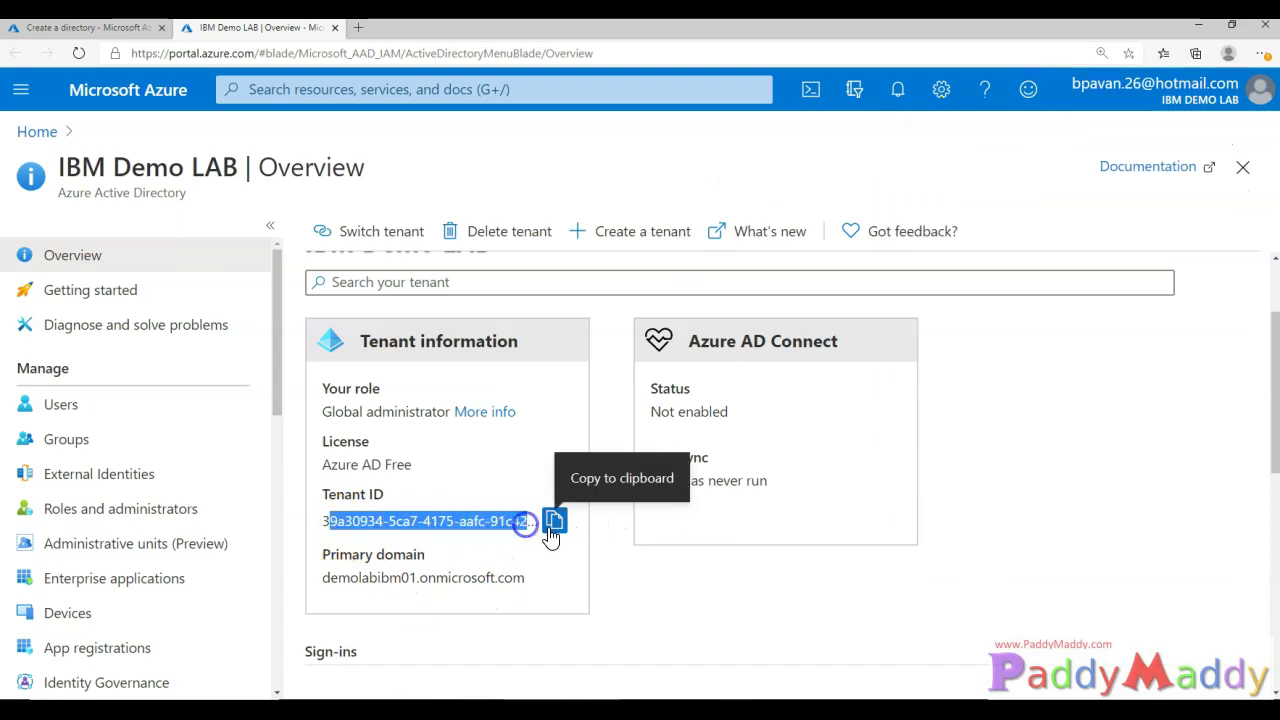
- Copy IBM Demo LAB's tenant ID and examine it together with the primary domain in the tenant information
left_click(553, 521)
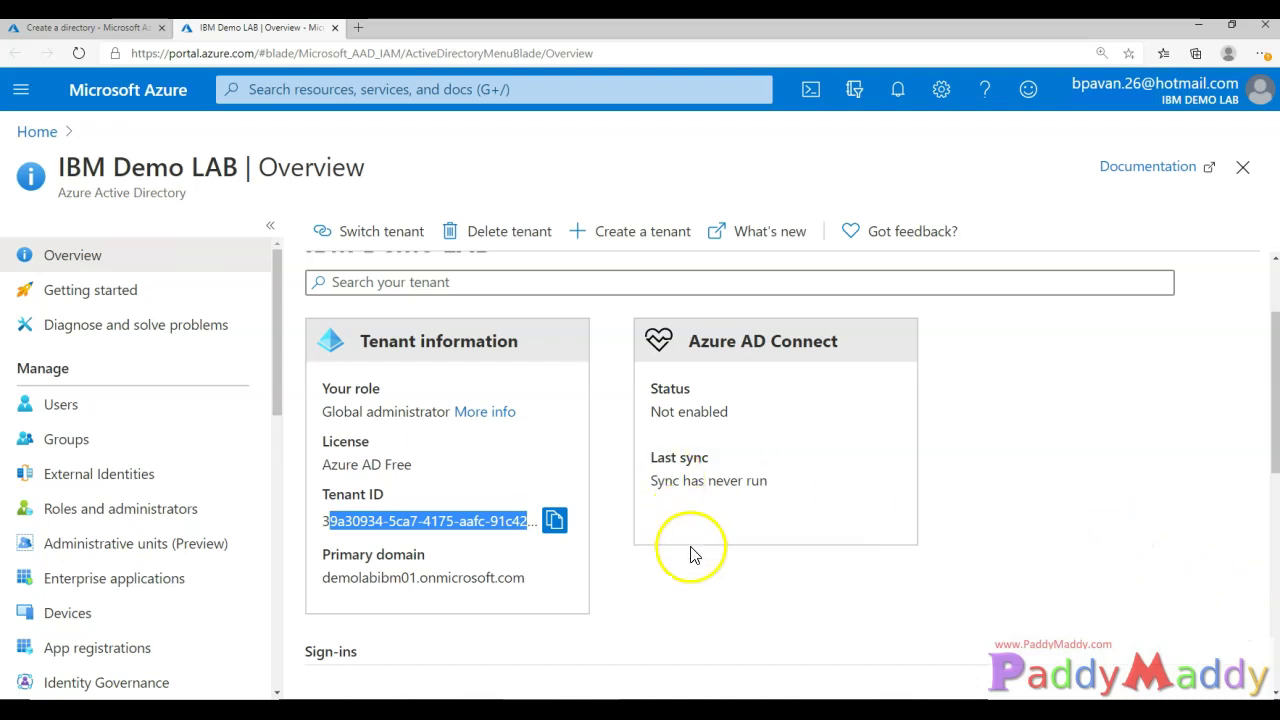
left_click(328, 579)
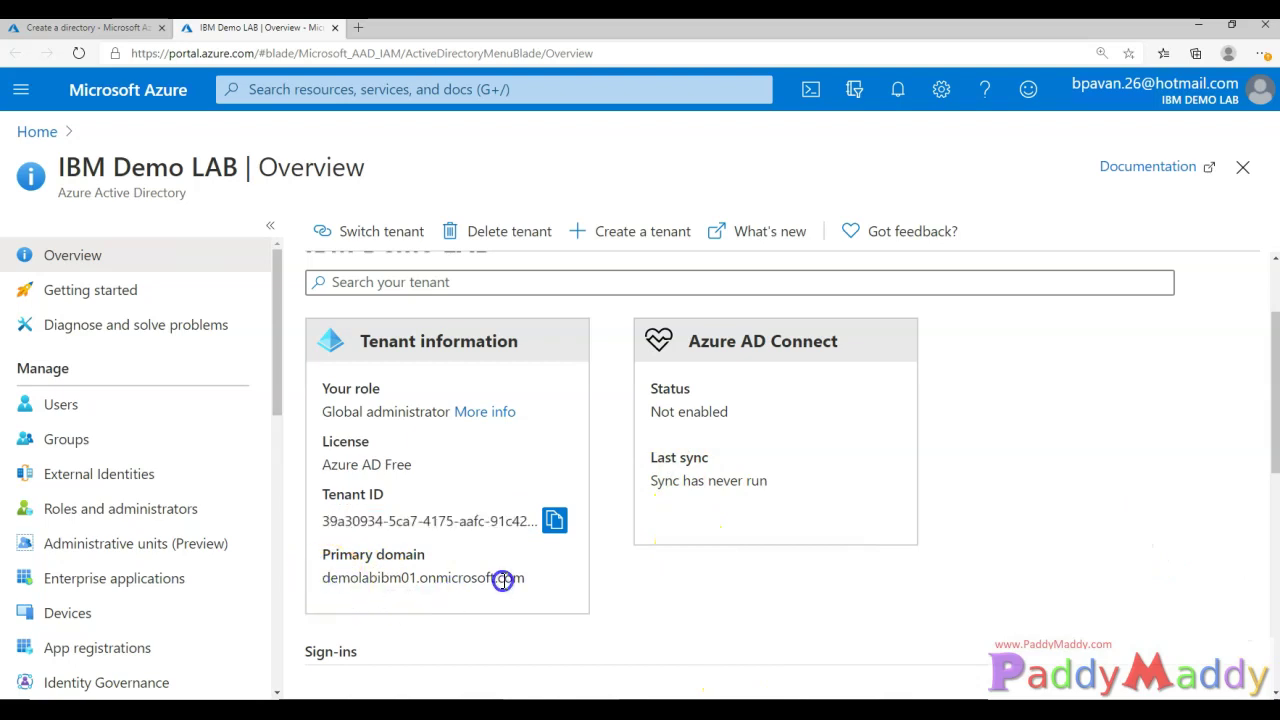
triple_click(502, 580)
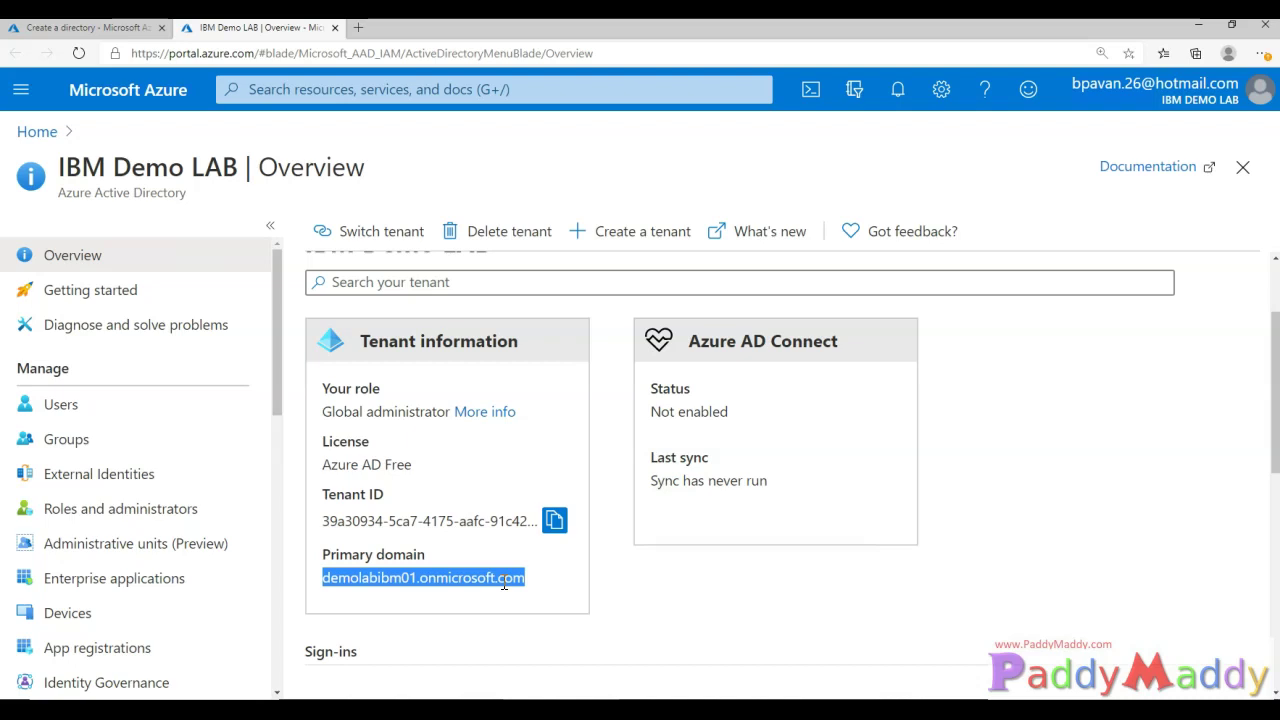
left_click(377, 520)
triple_click(377, 520)
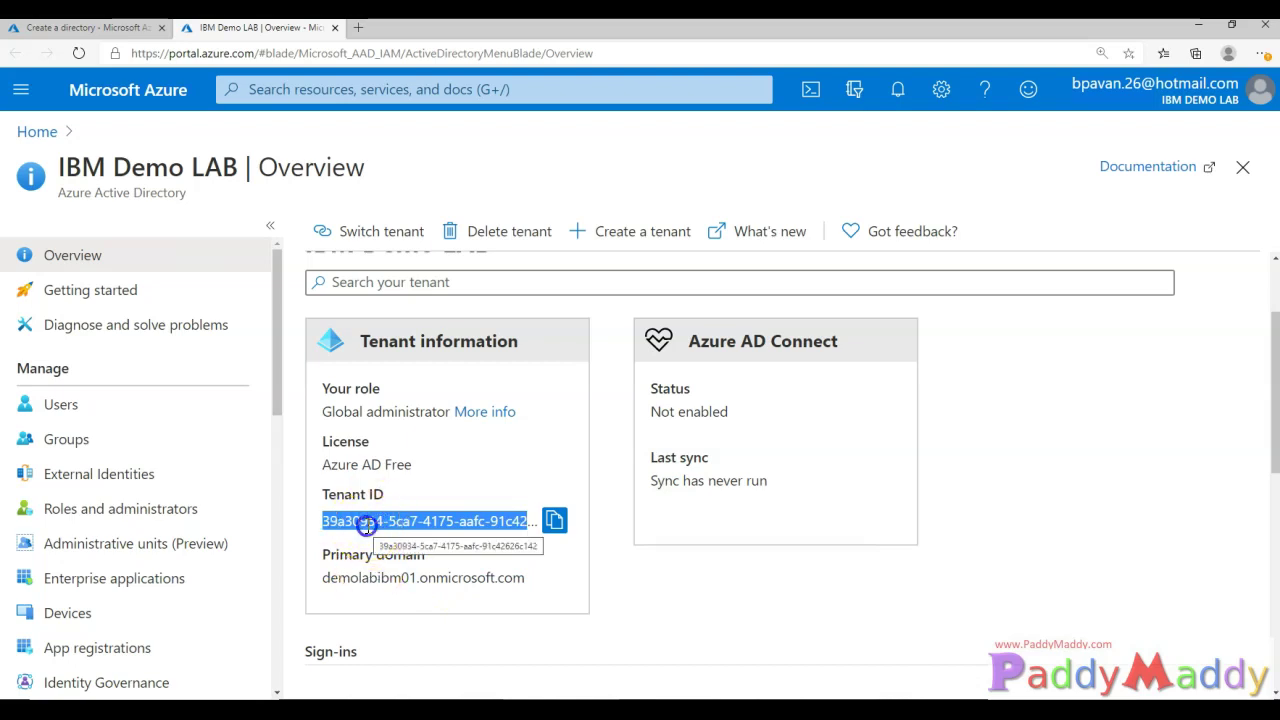
left_click(356, 578)
triple_click(356, 578)
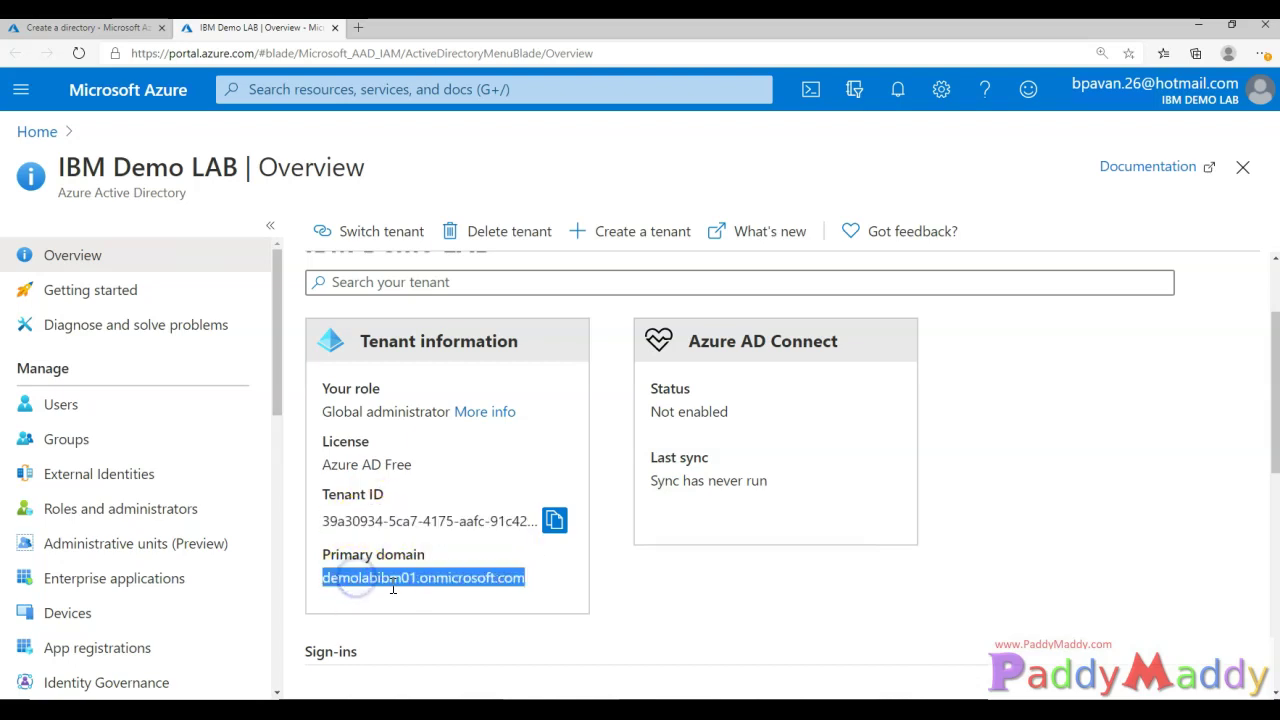
left_click(720, 640)
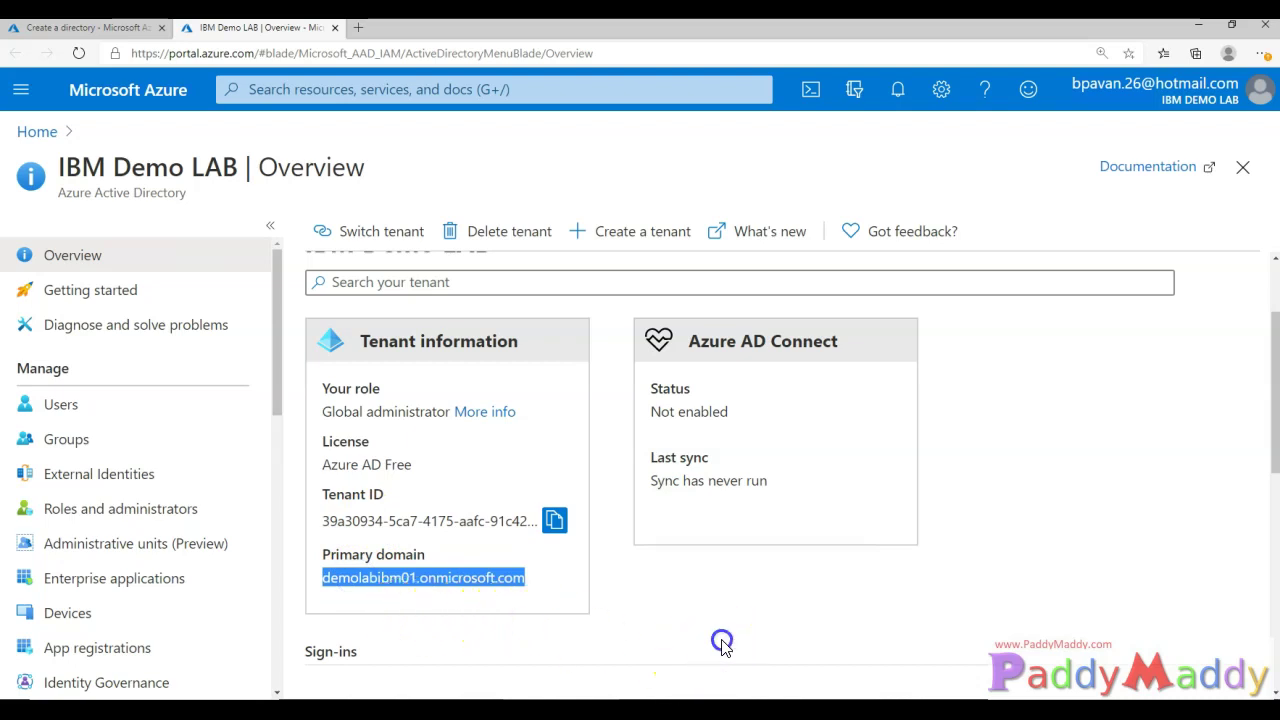
double_click(383, 577)
left_click(383, 577)
triple_click(382, 573)
- Start a new user in IBM Demo LAB and enter the user name with the domain demolabibm01.onmicrosoft.com
left_click(57, 403)
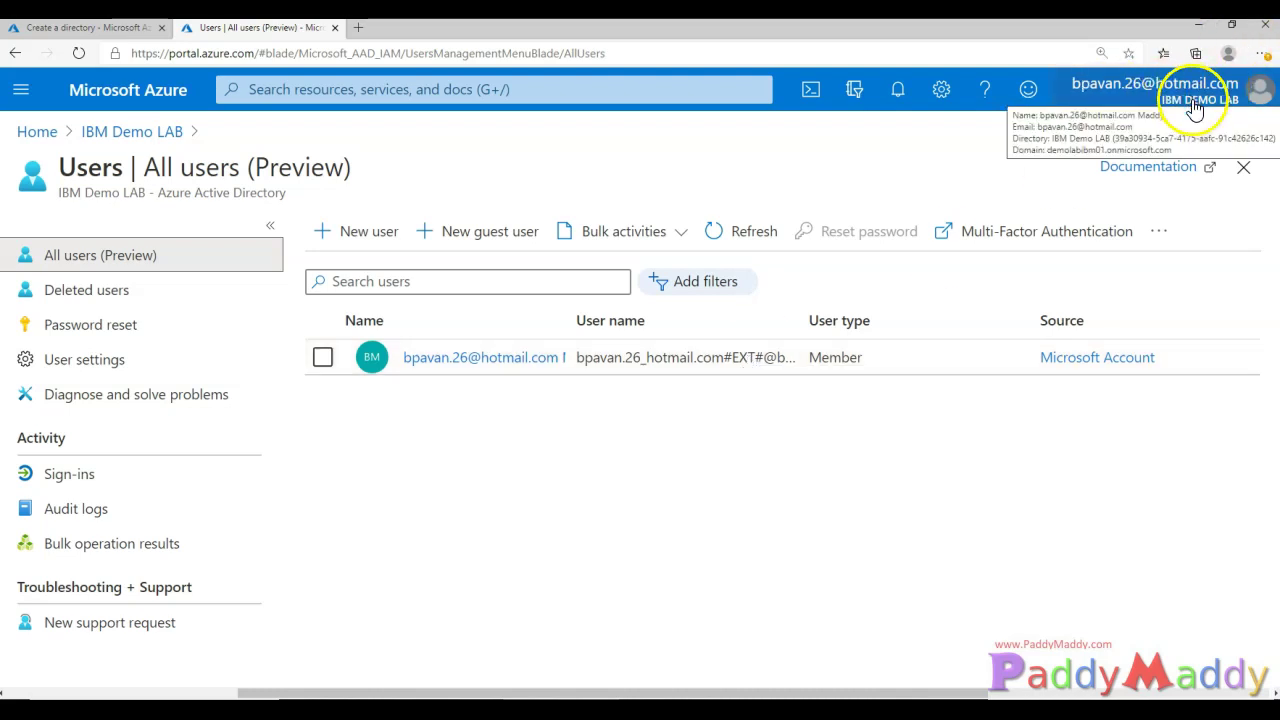
left_click(378, 228)
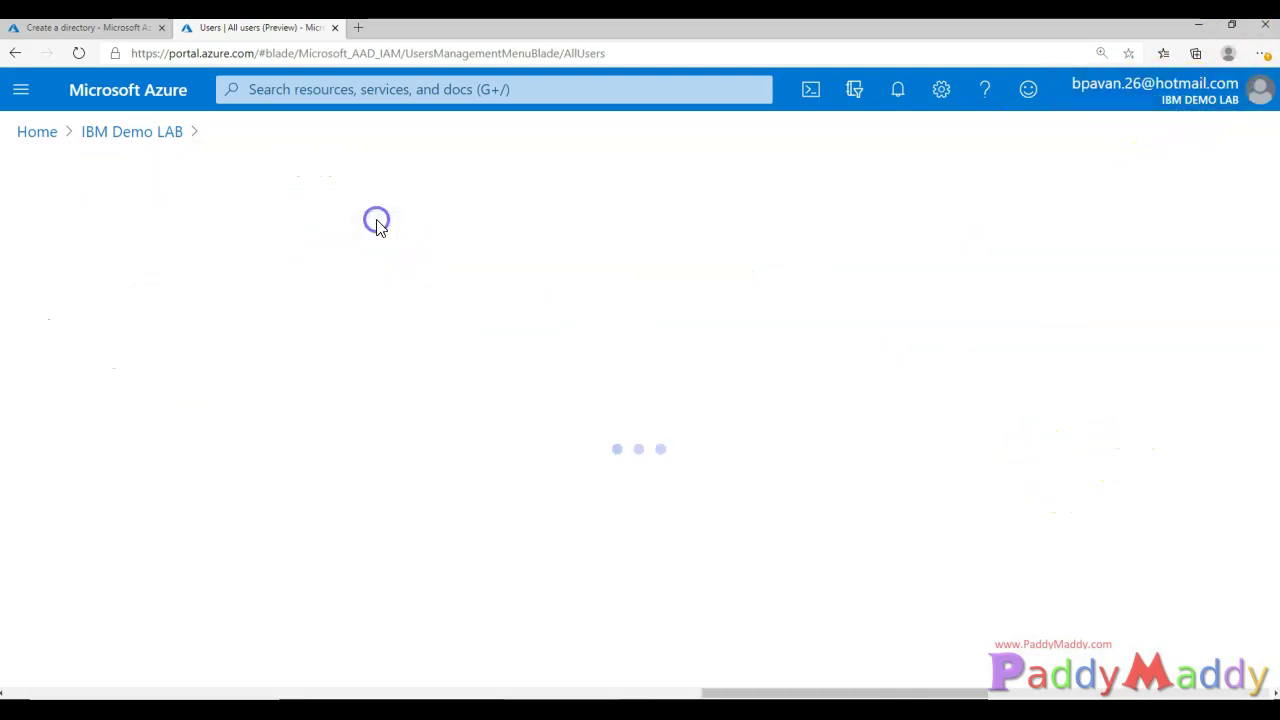
scroll(150, 330, "down", 2)
left_click(368, 443)
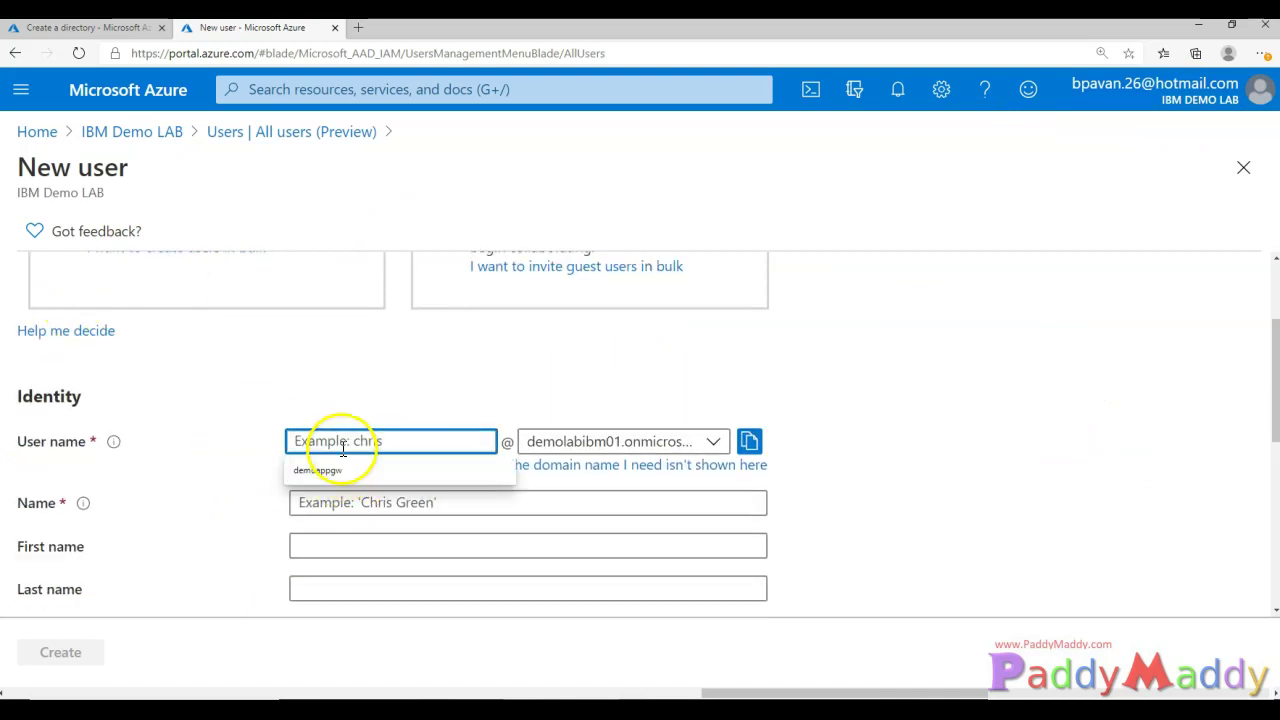
type("Chris")
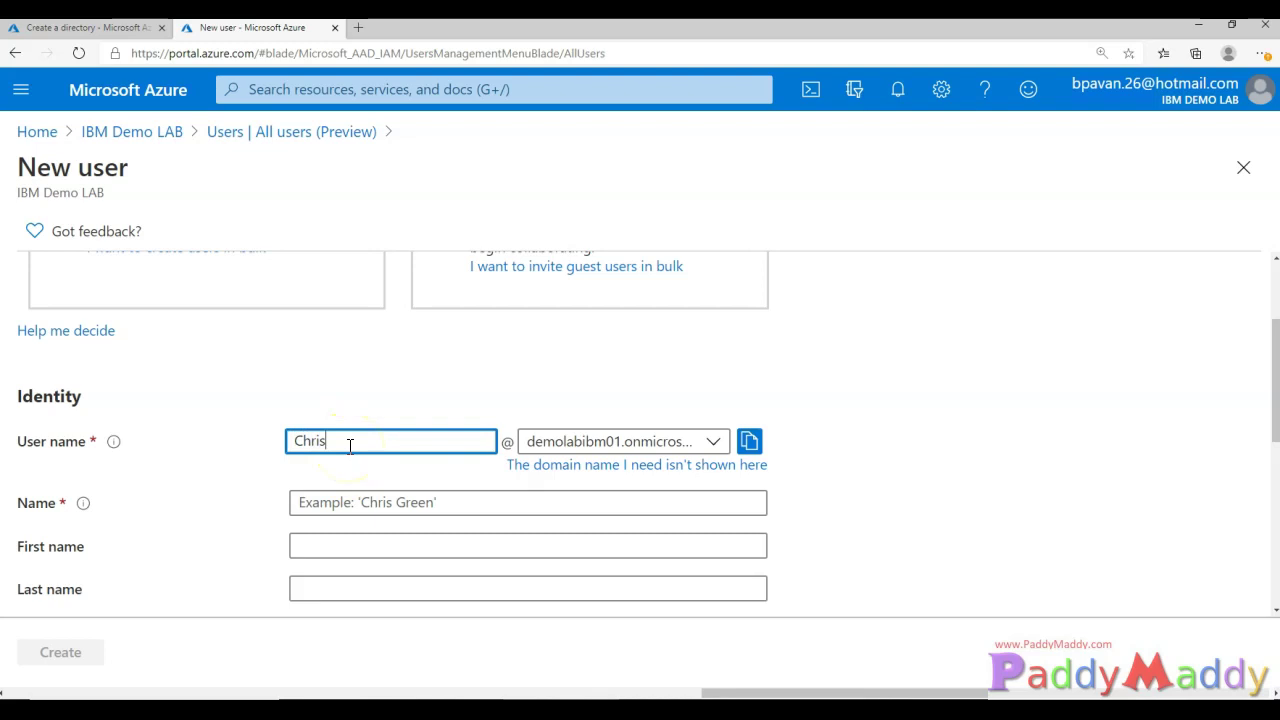
left_click(677, 440)
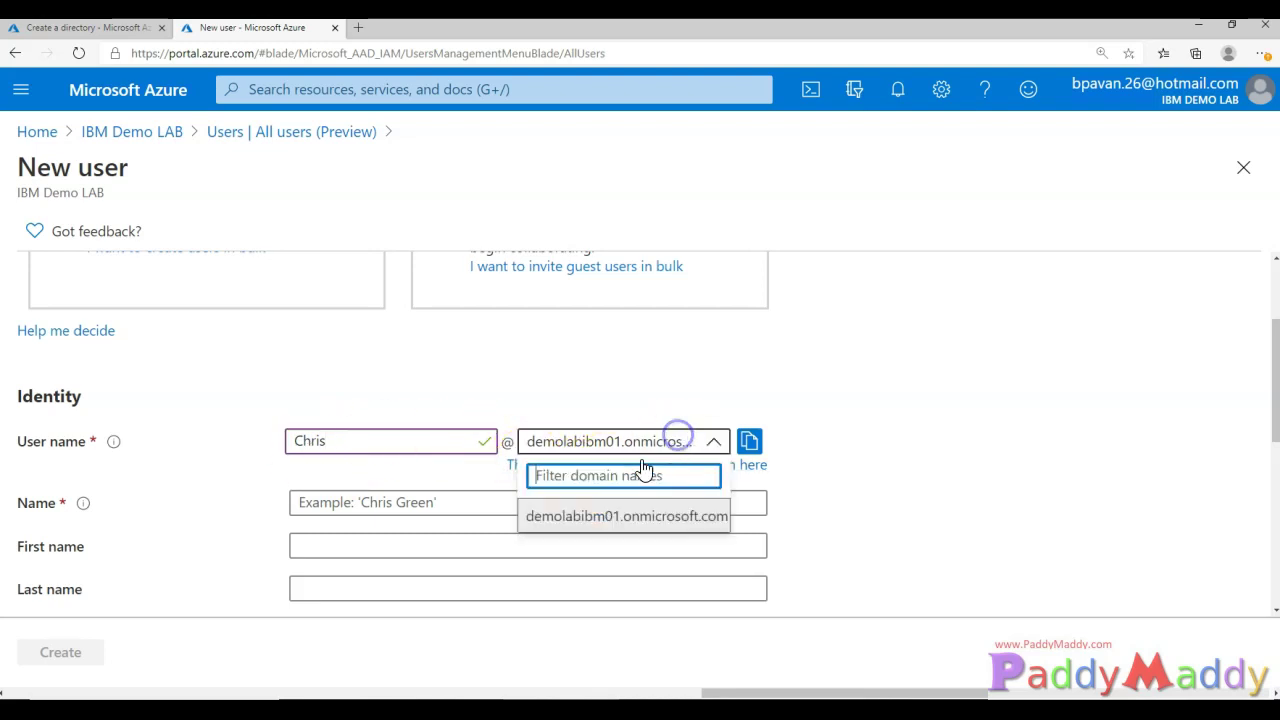
left_click(655, 518)
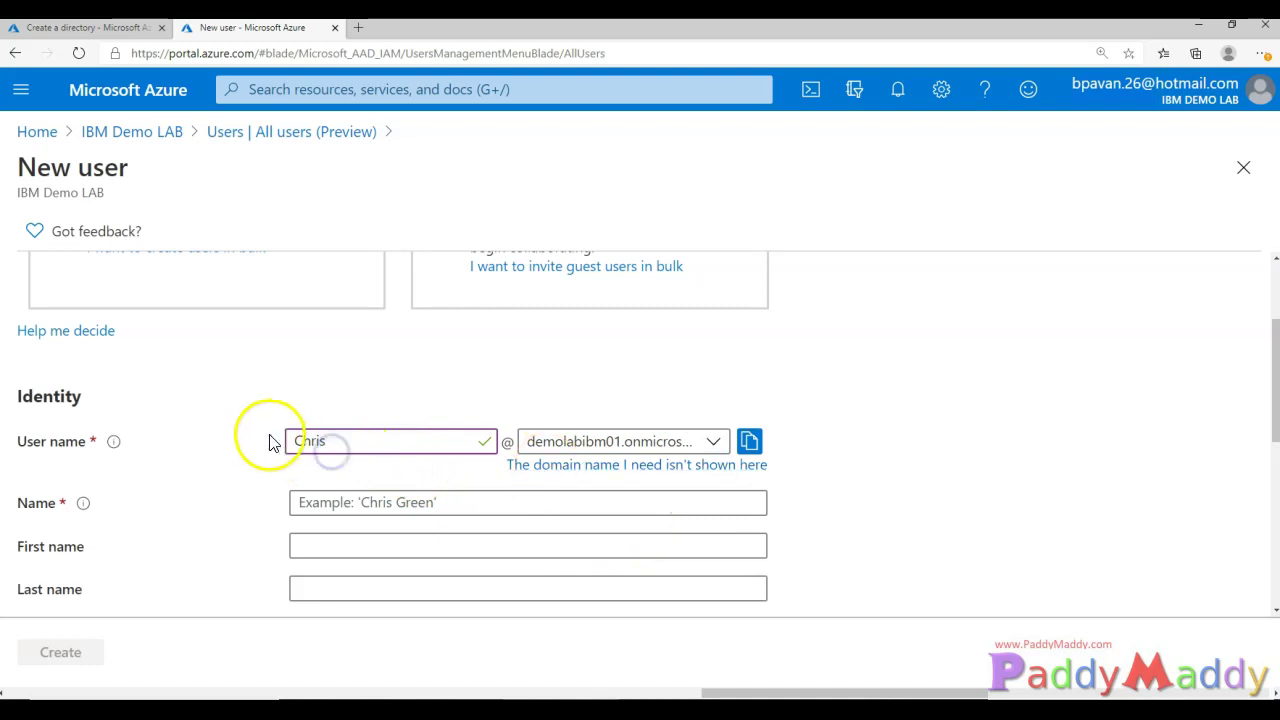
- Compare the user name's domain choices with the custom domain example on slide 15 of AZ- Guide.pptx in PowerPoint
left_click_drag(338, 443, 272, 440)
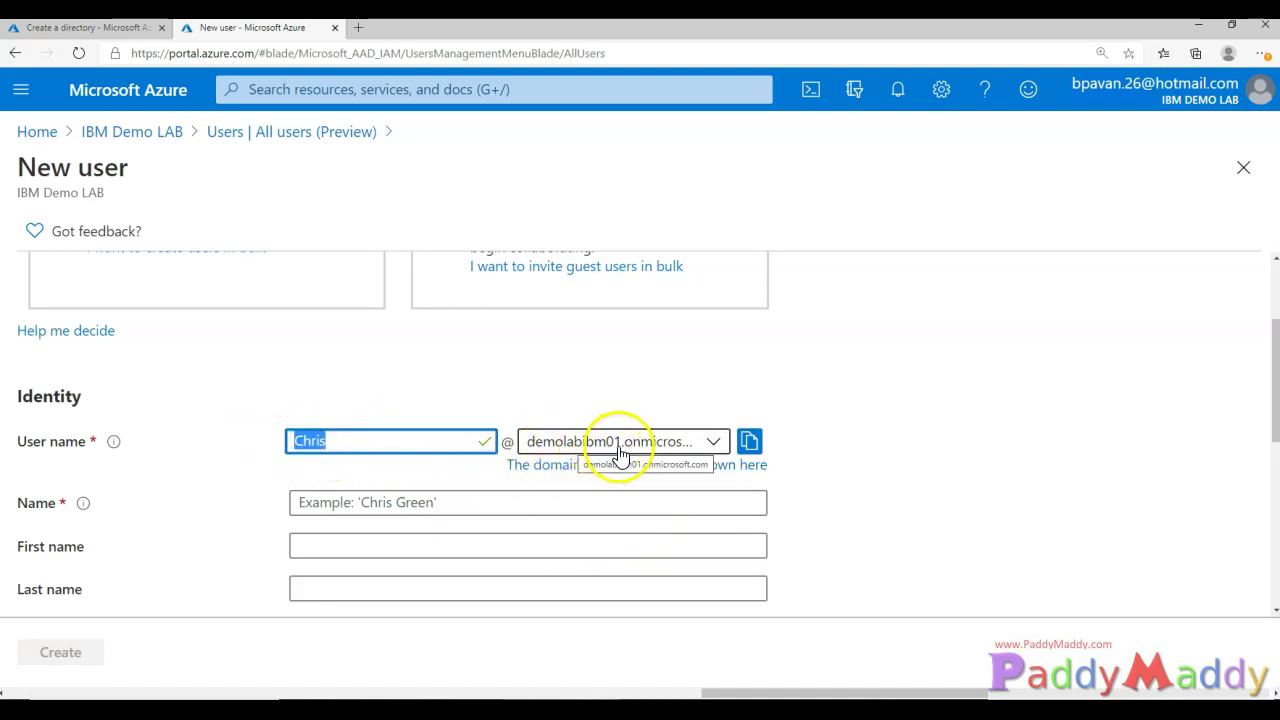
left_click(684, 447)
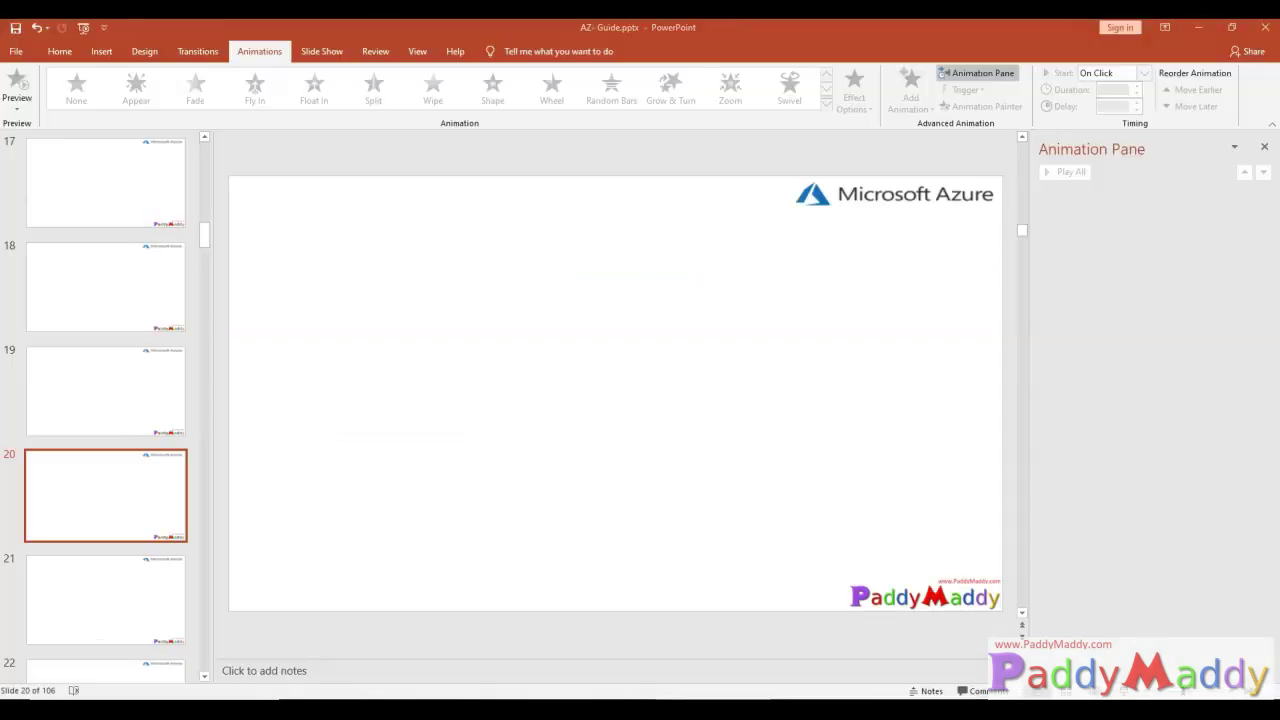
scroll(109, 366, "up", 3)
left_click(109, 334)
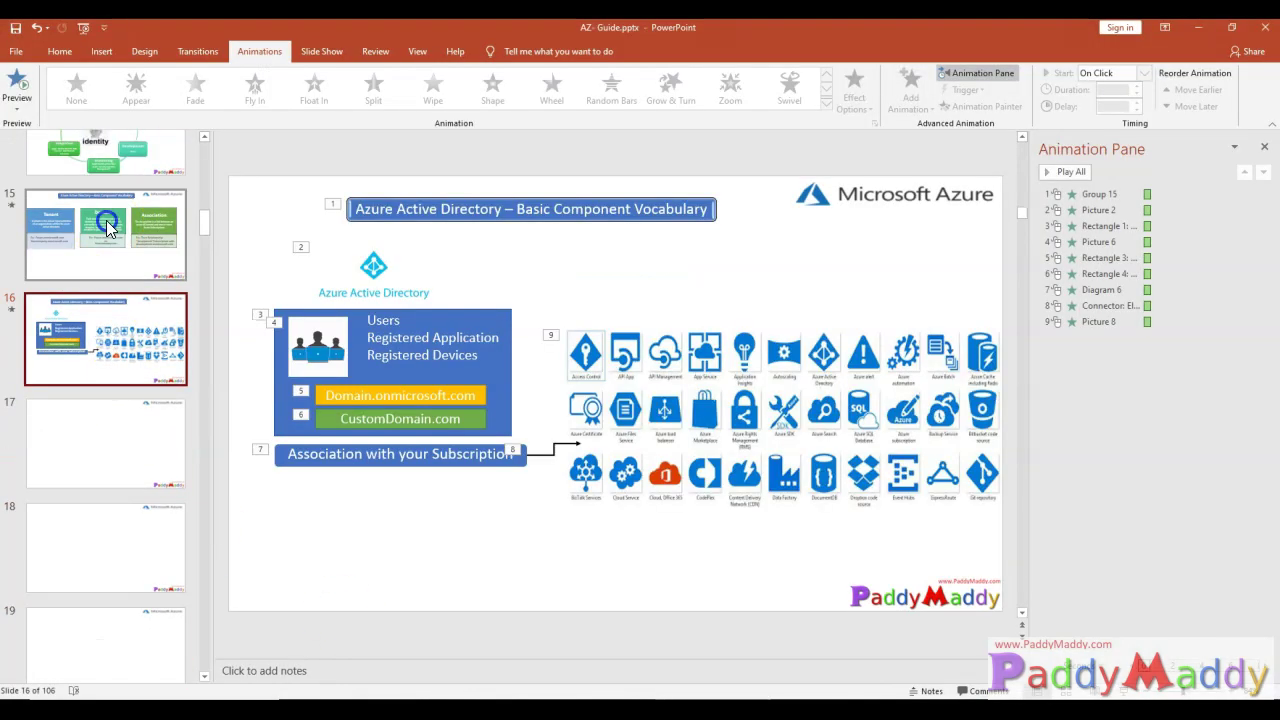
left_click(106, 220)
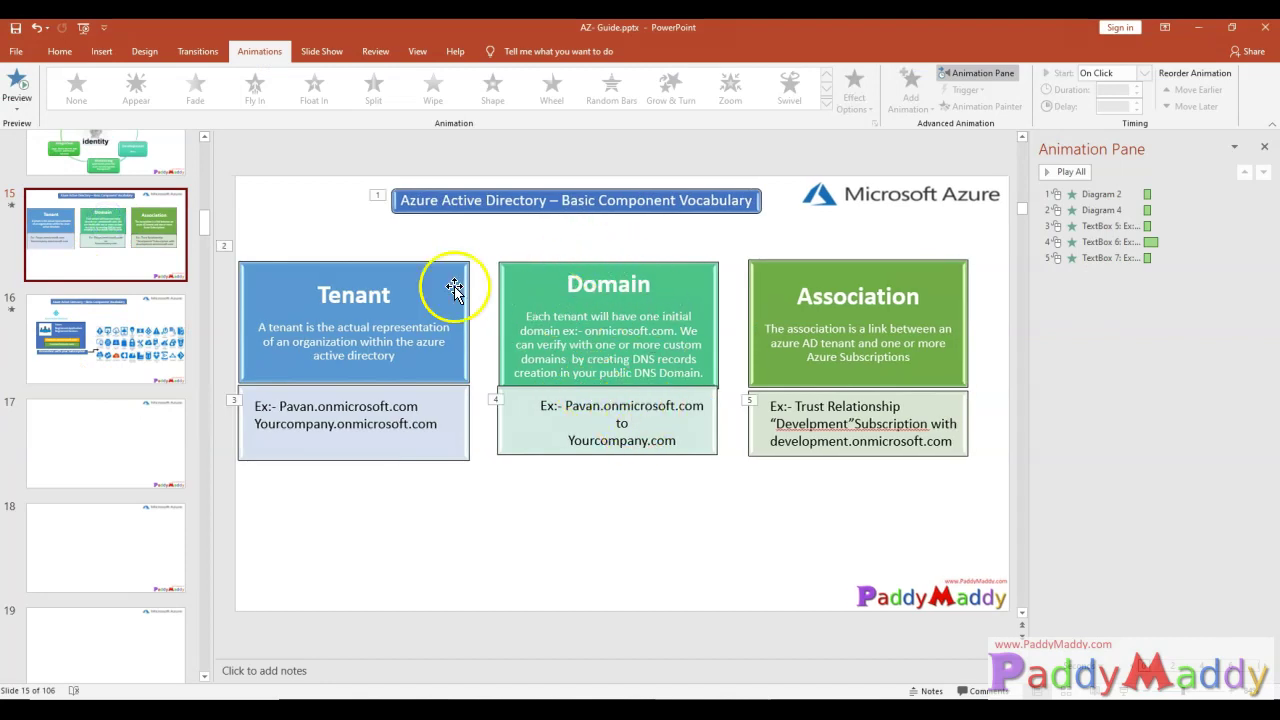
double_click(614, 436)
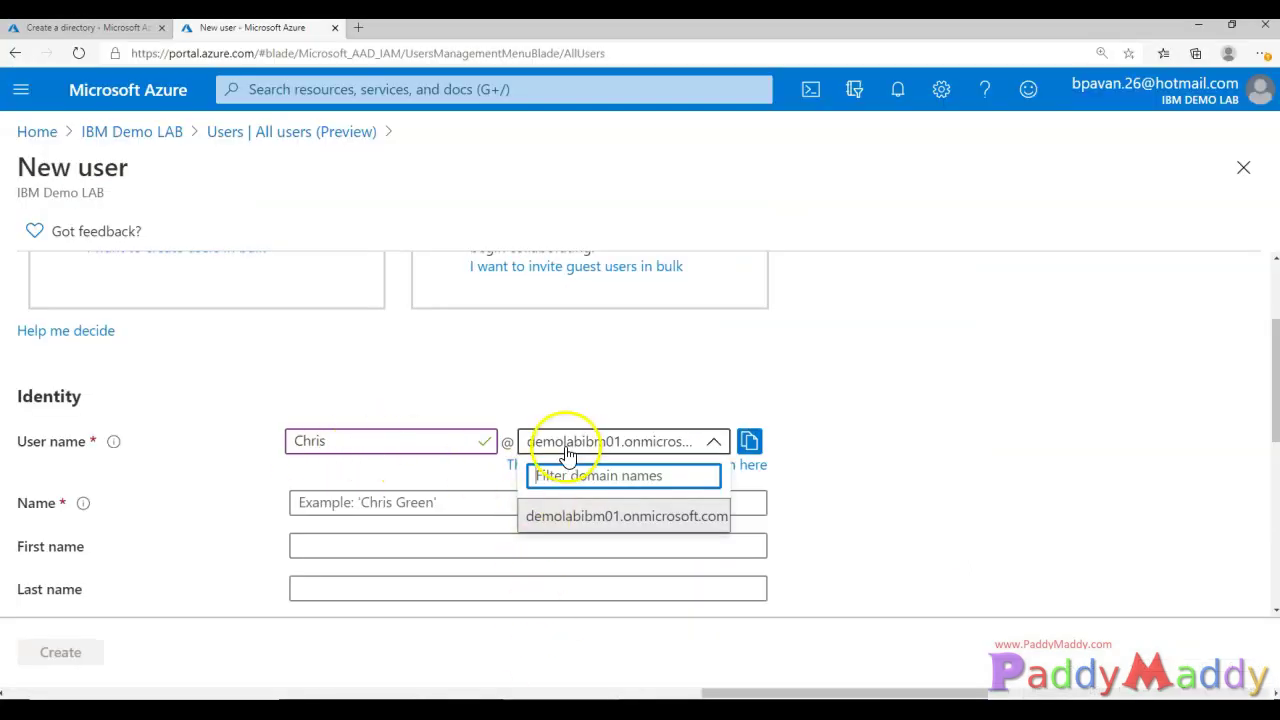
left_click(537, 452)
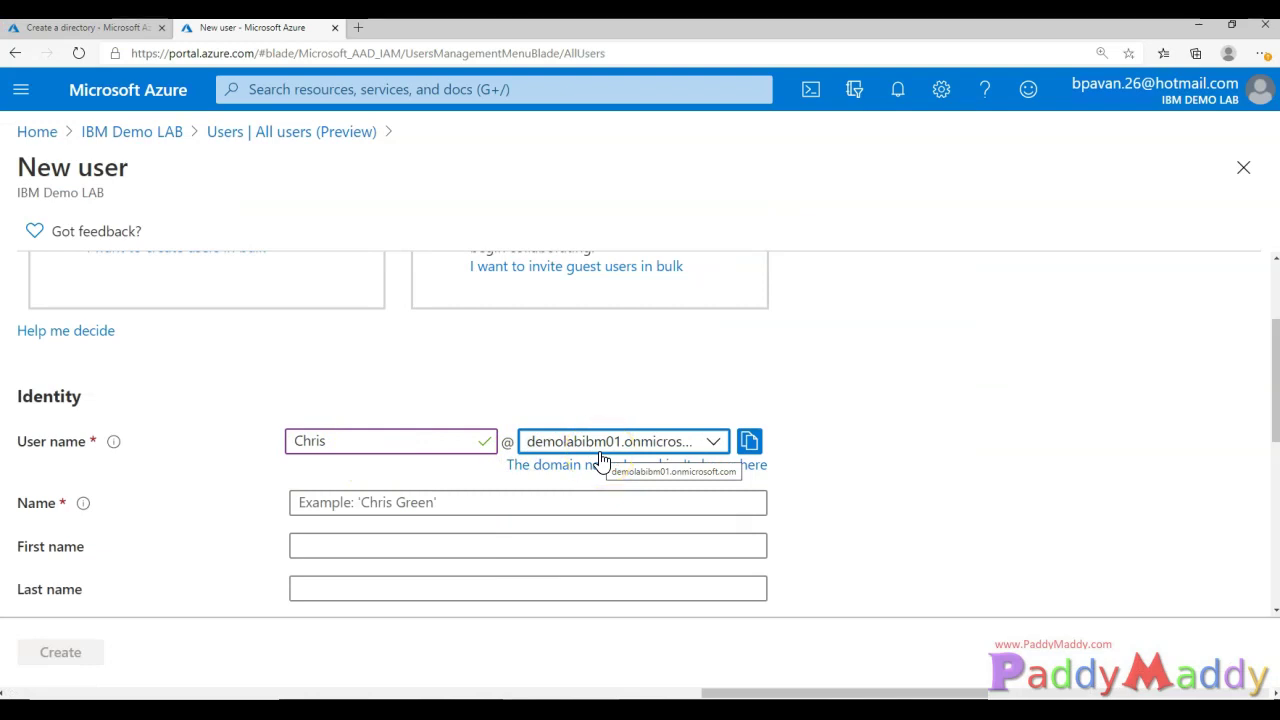
- Enter the new user's name and review the password, groups, roles and settings sections of the form
left_click(475, 501)
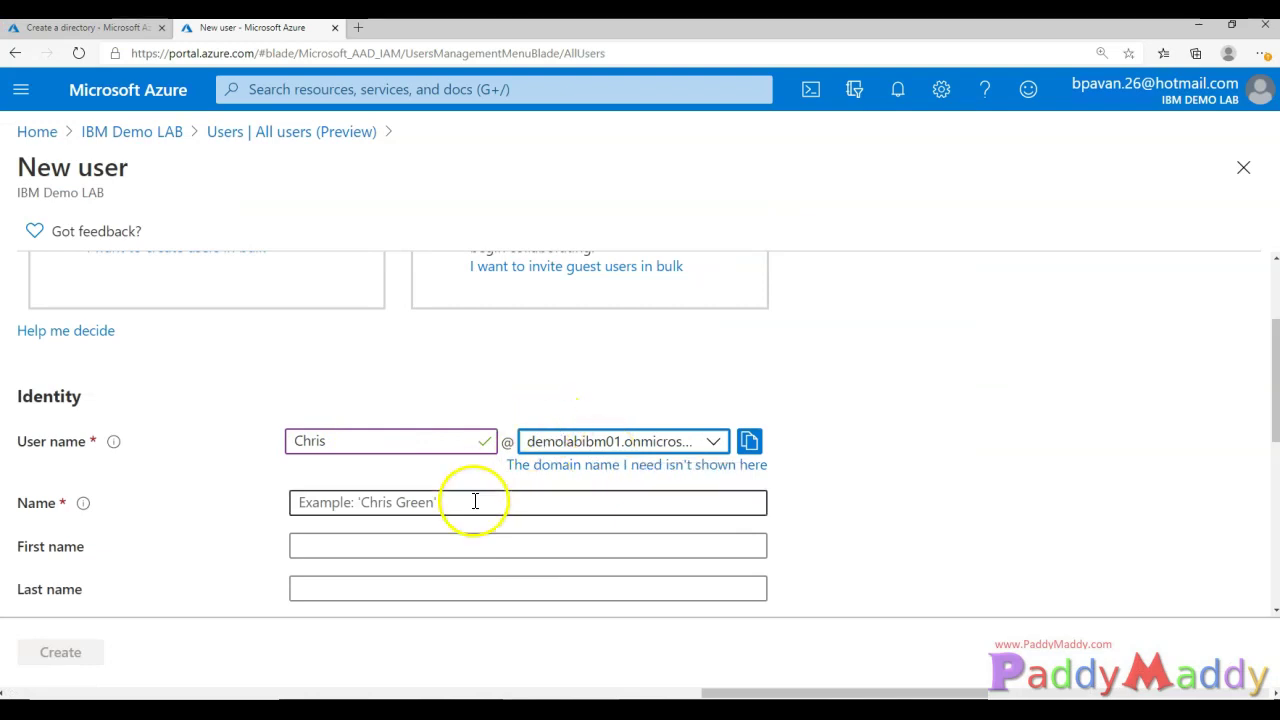
type("Chris")
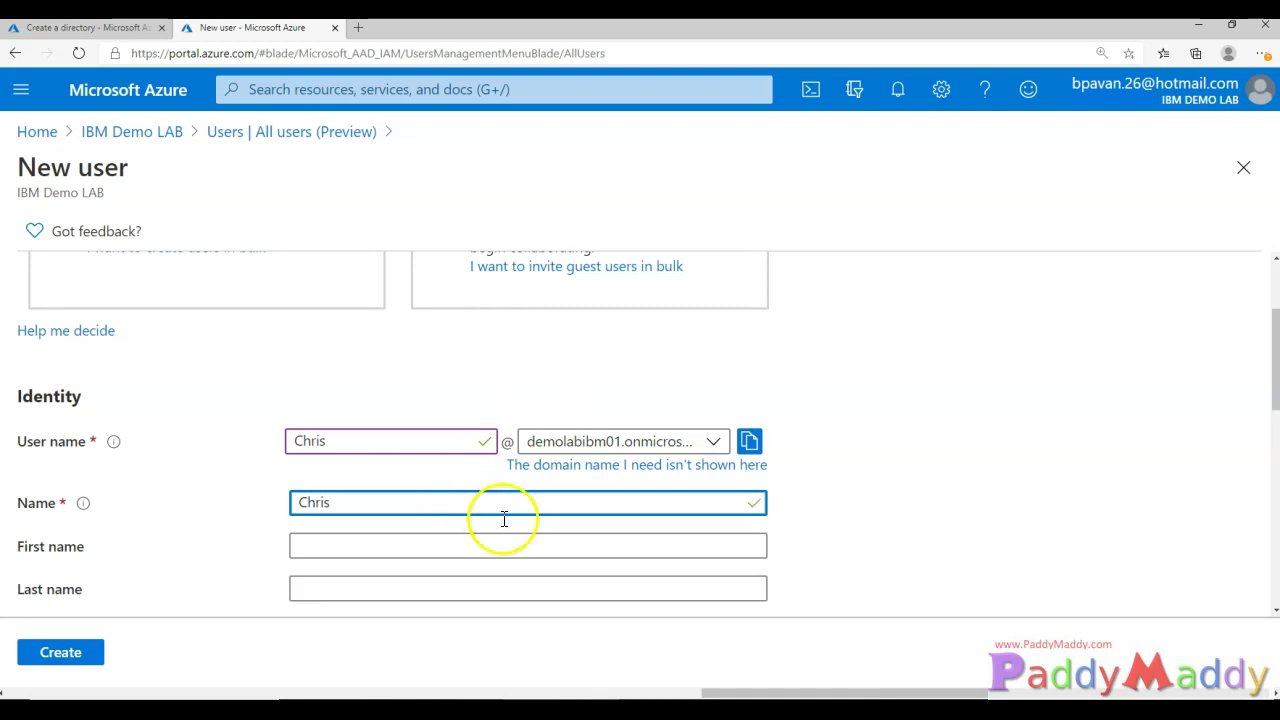
scroll(420, 557, "down", 2)
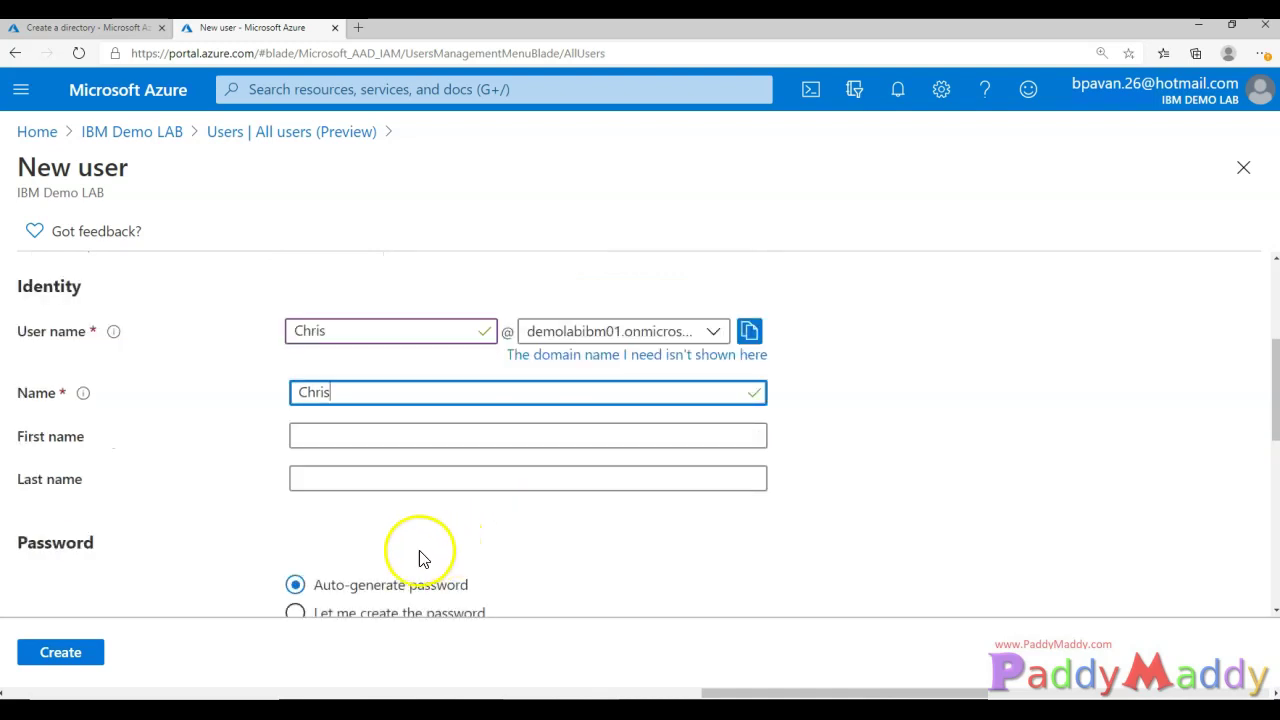
scroll(414, 569, "down", 2)
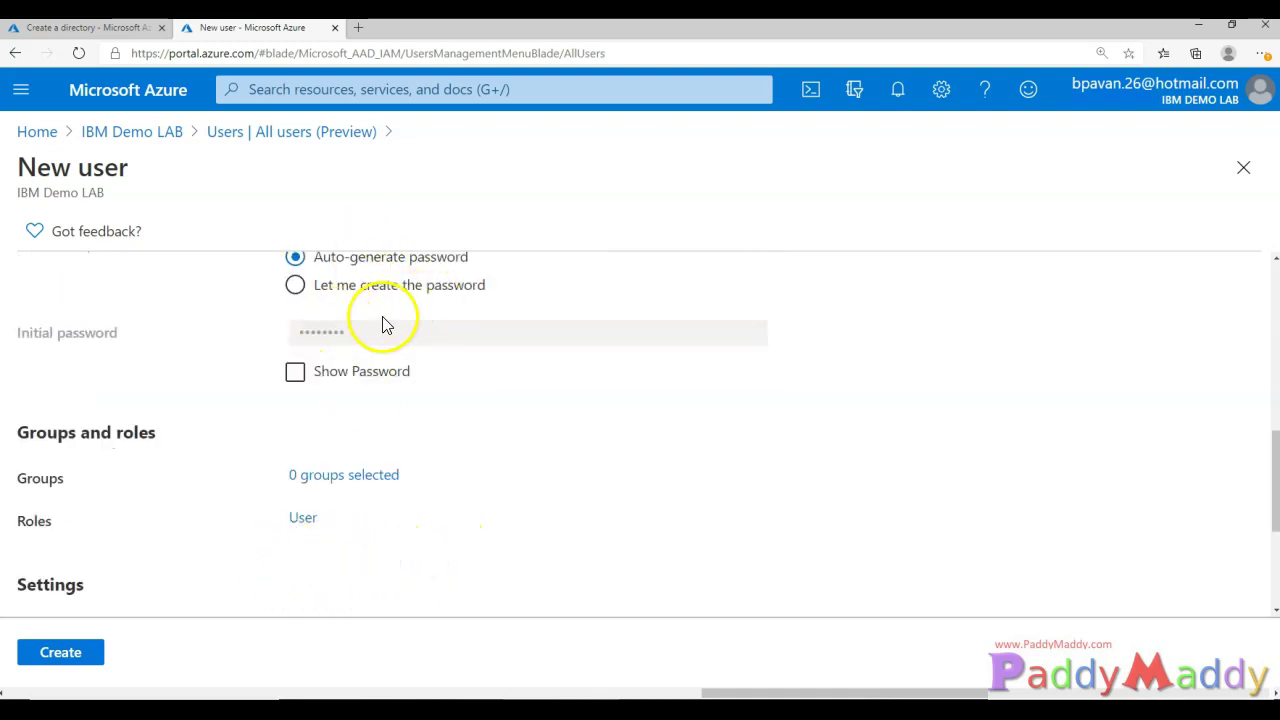
scroll(511, 440, "up", 1)
scroll(482, 457, "down", 2)
scroll(490, 470, "down", 1)
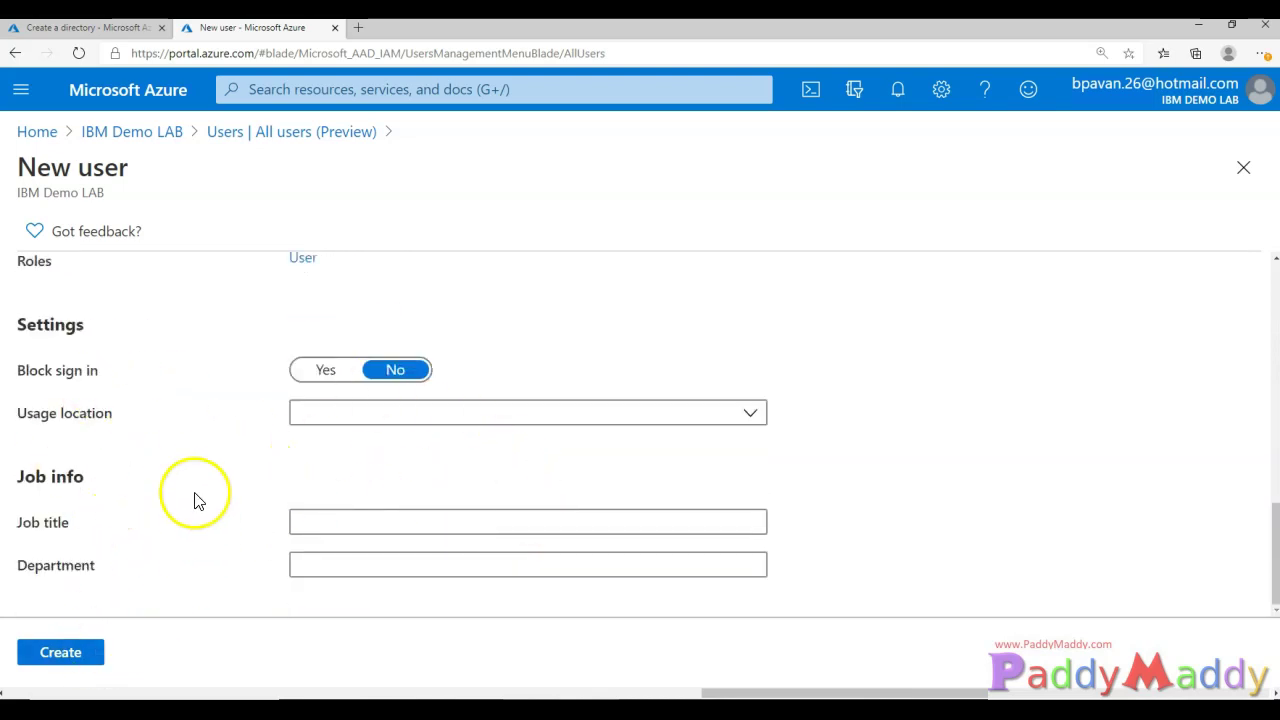
- Set the new user's usage location to United States and create the user
left_click(422, 419)
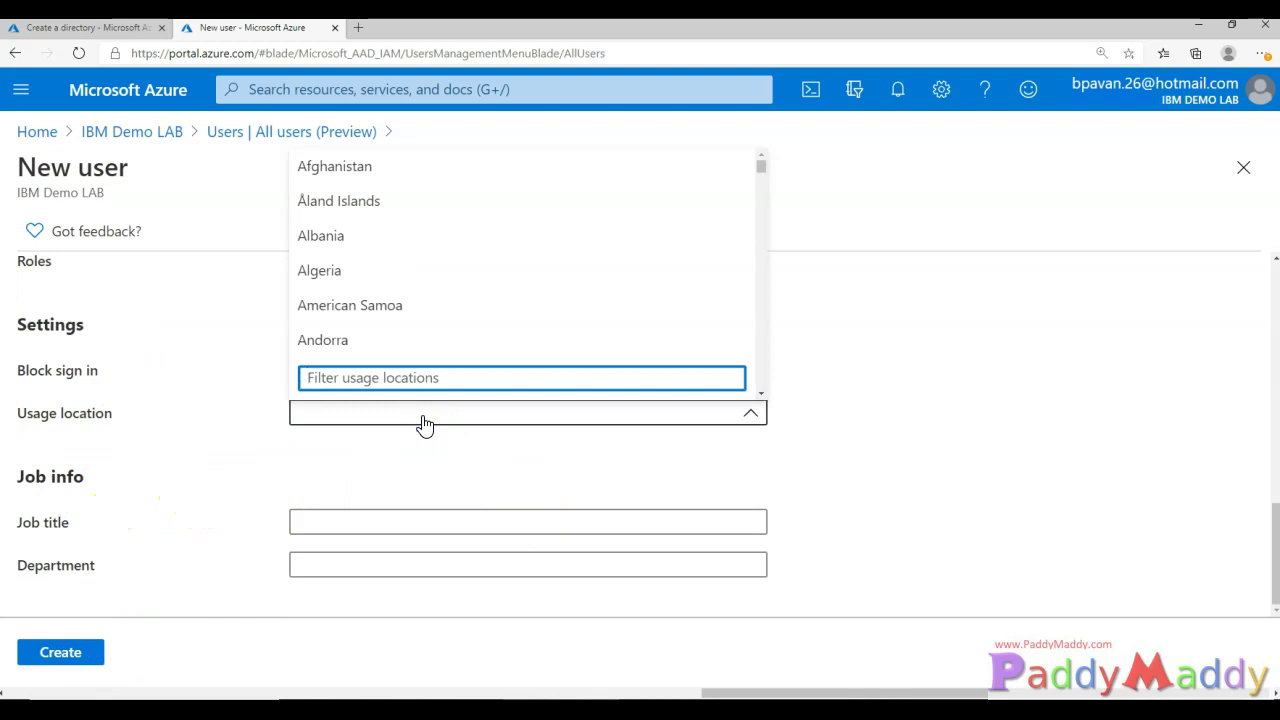
type("united")
left_click(380, 340)
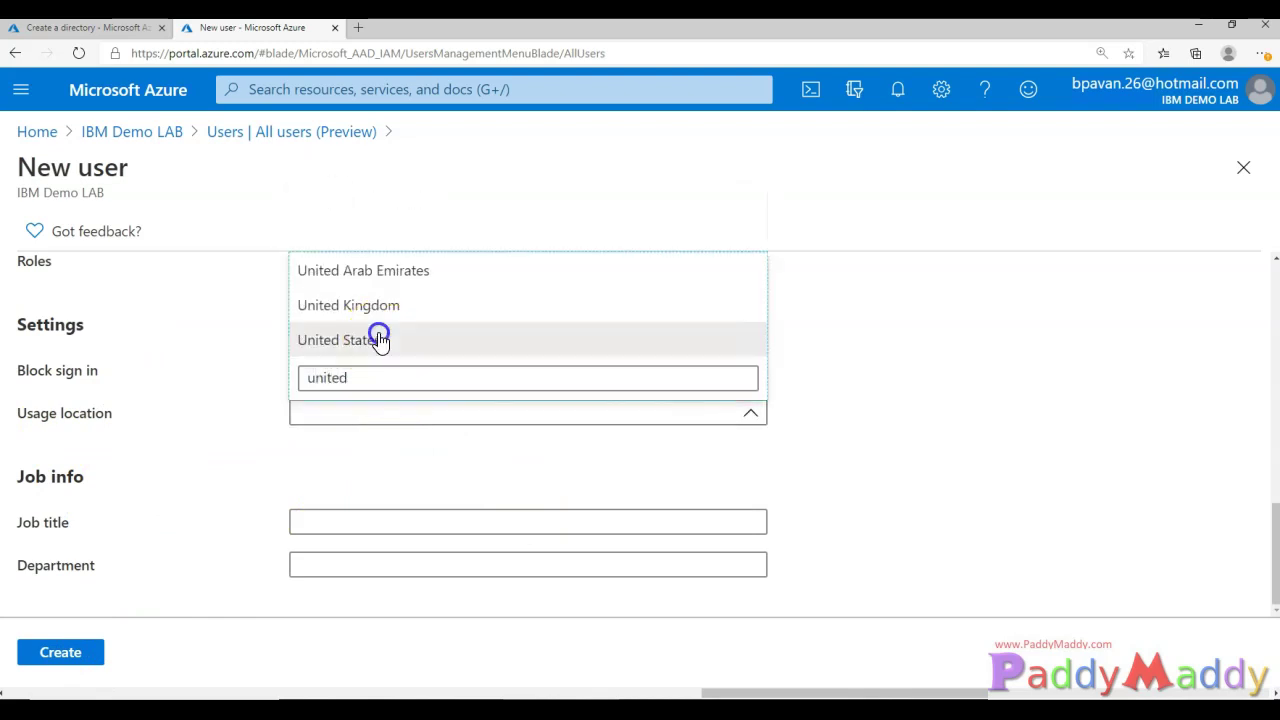
left_click(80, 656)
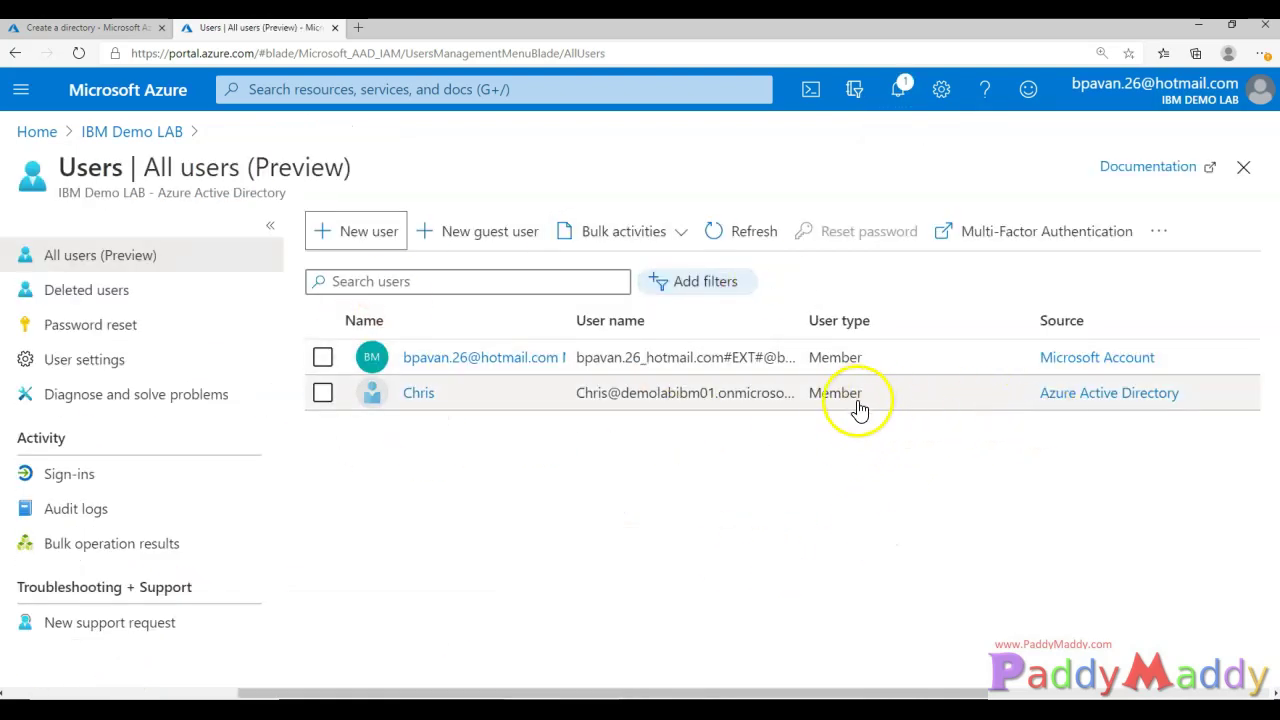
- Check the new user's source in the user list and review the Tenant, Domain and Association definitions in PowerPoint
left_click(1068, 320)
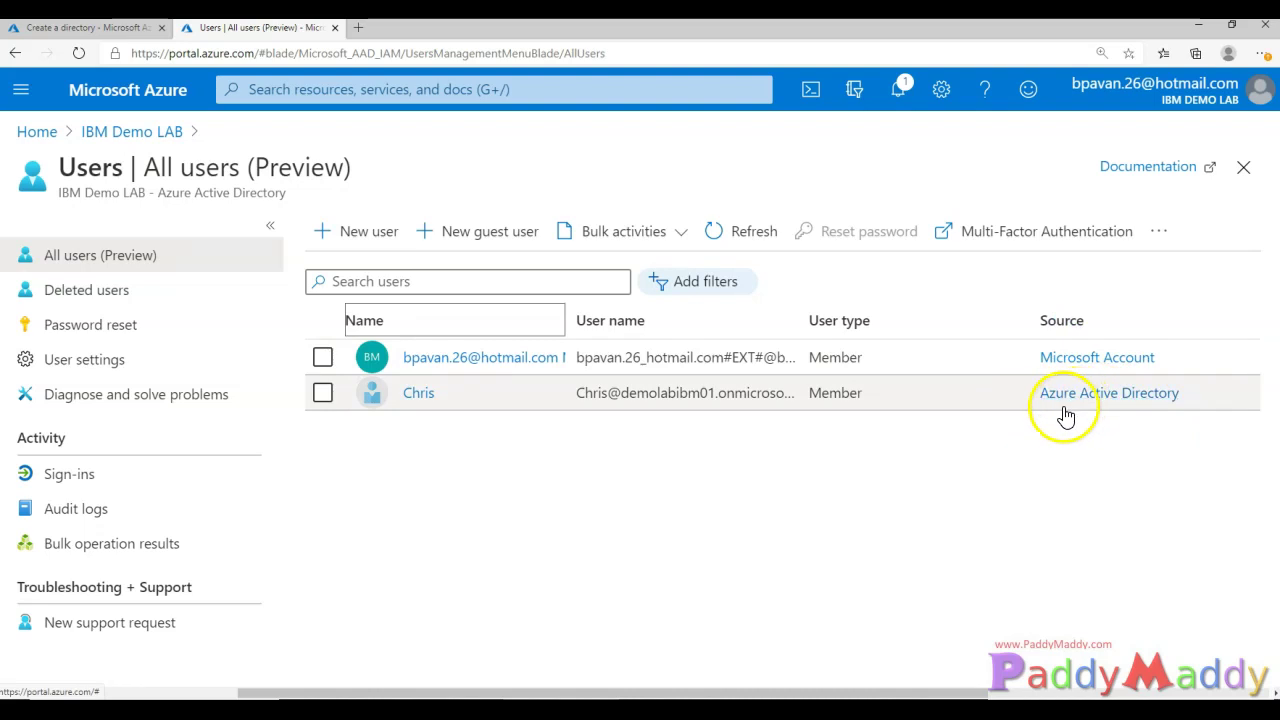
key("alt+Tab")
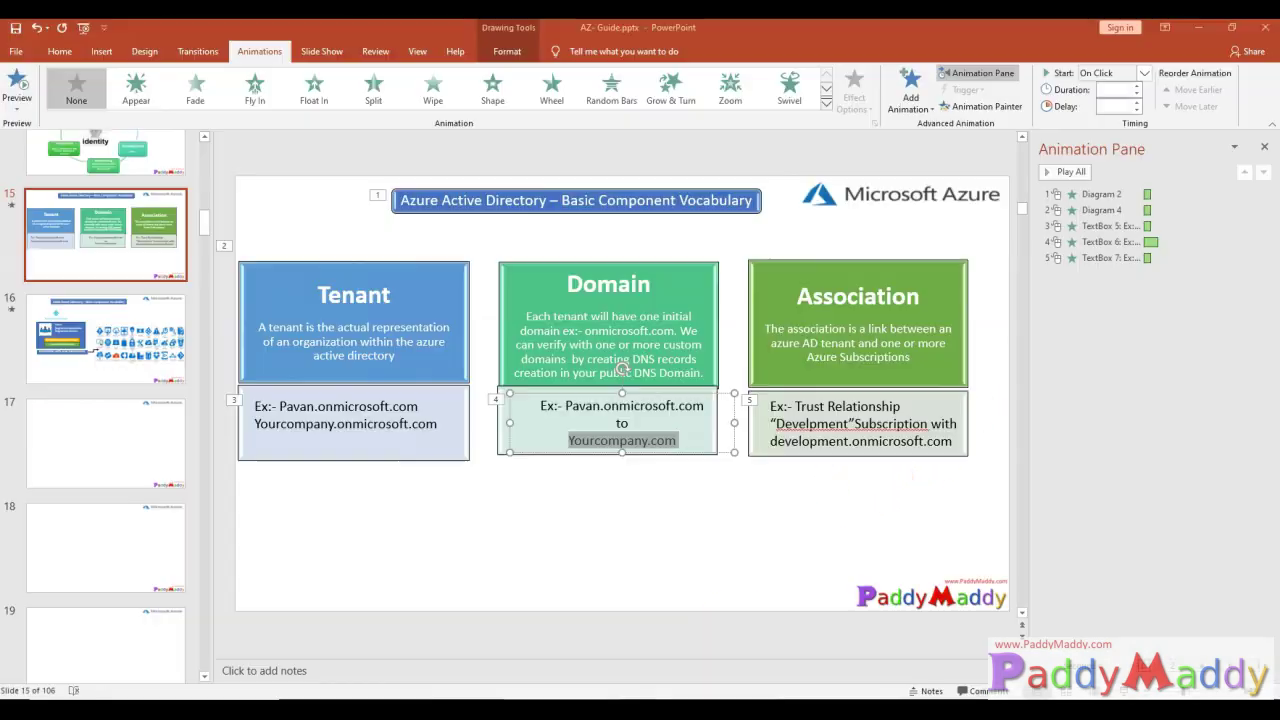
left_click(365, 325)
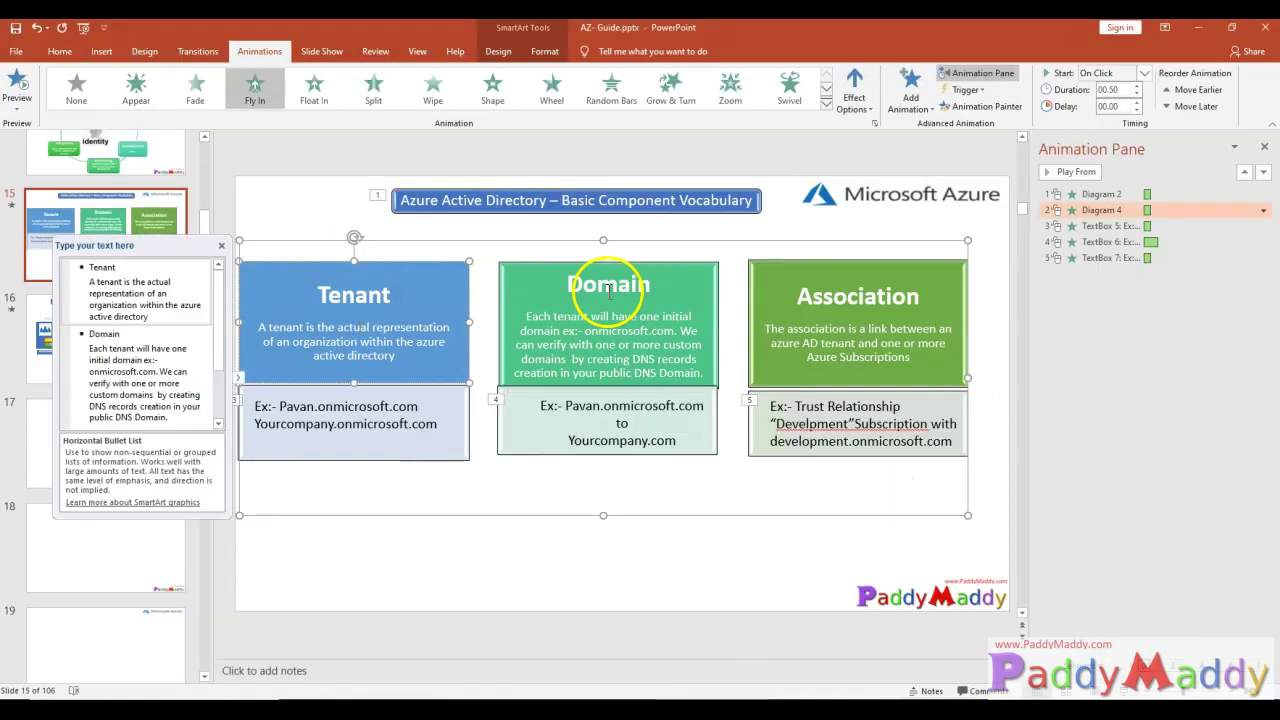
left_click(608, 287)
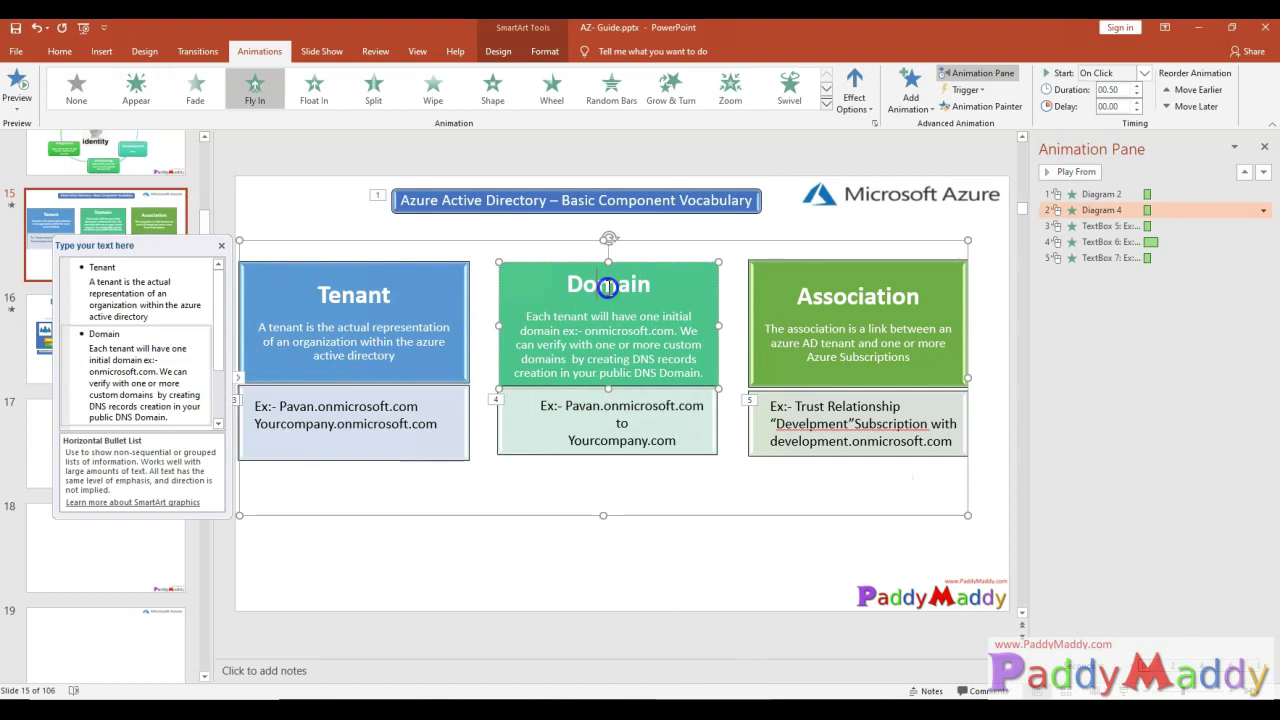
left_click(816, 307)
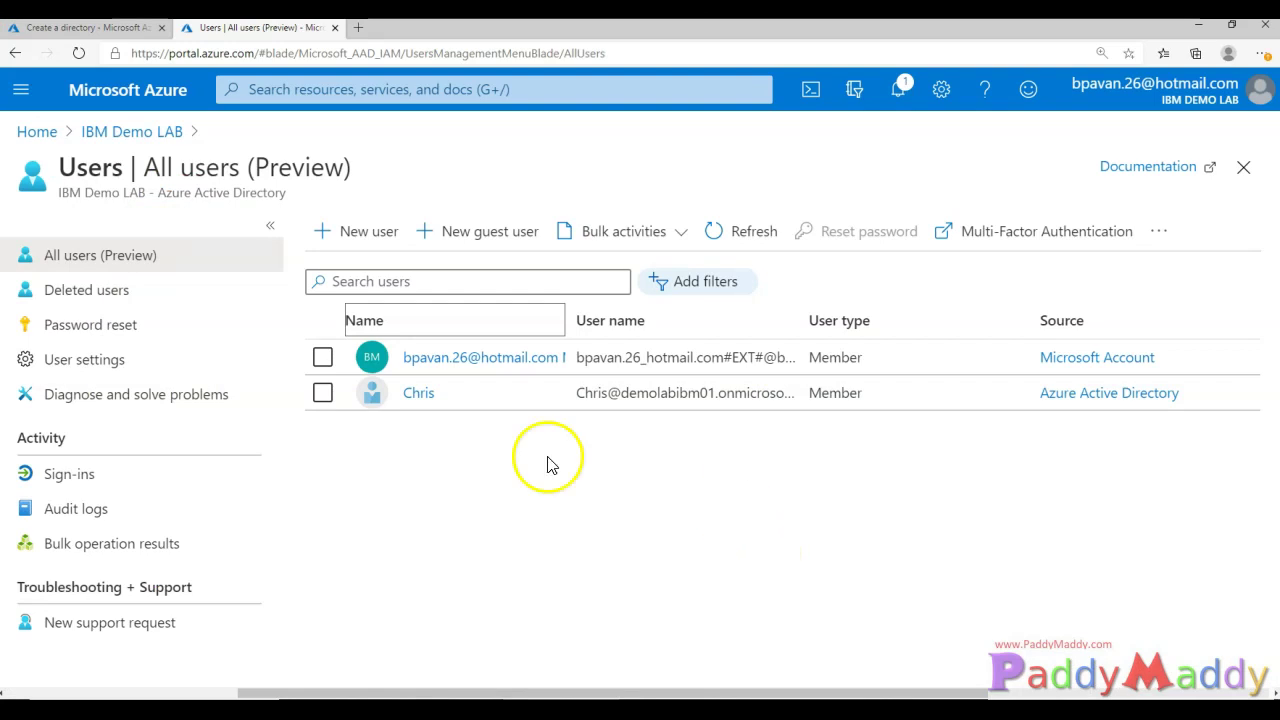
- Return to IBM Demo LAB's overview and find the Subscriptions service to check the directory's subscriptions
left_click(160, 131)
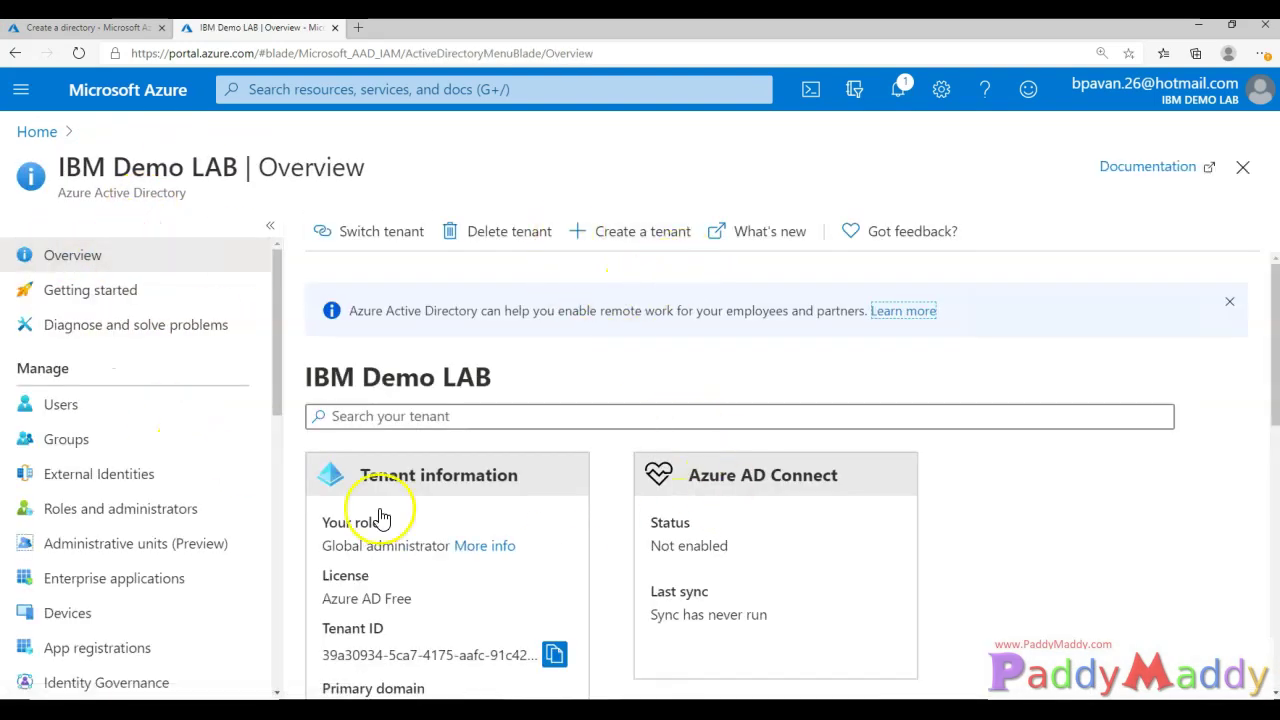
left_click(357, 91)
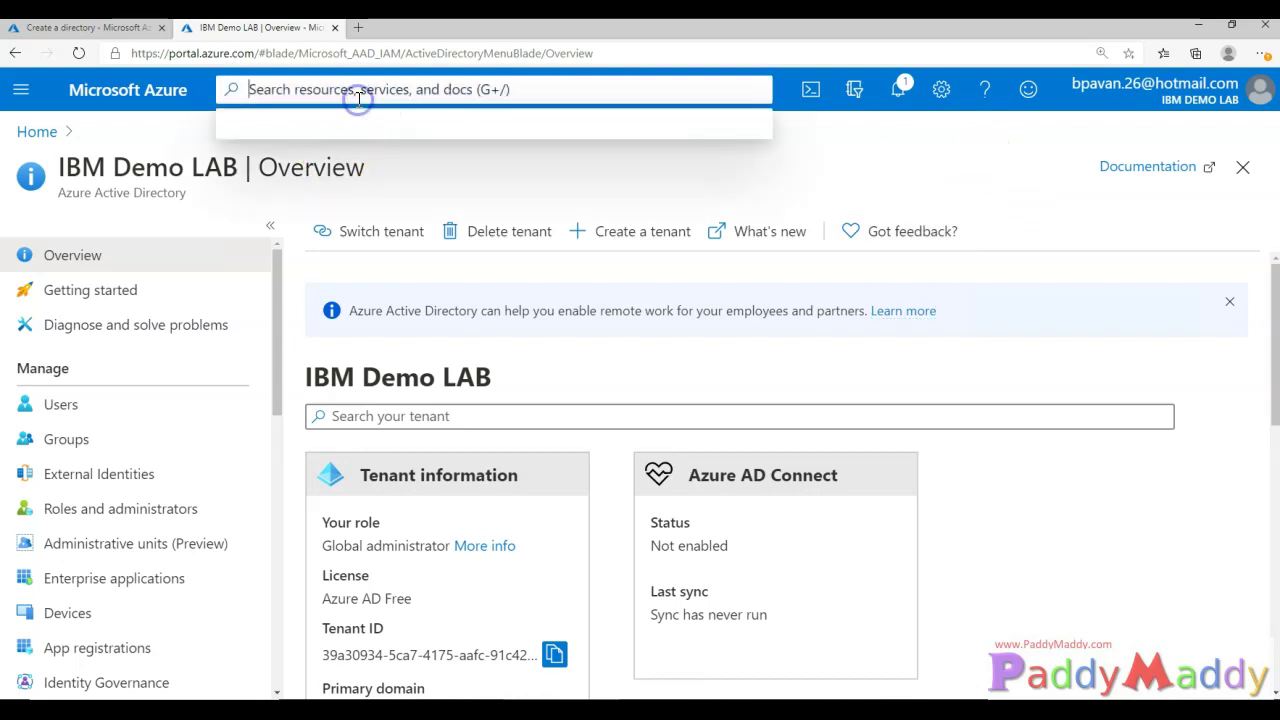
type("sub")
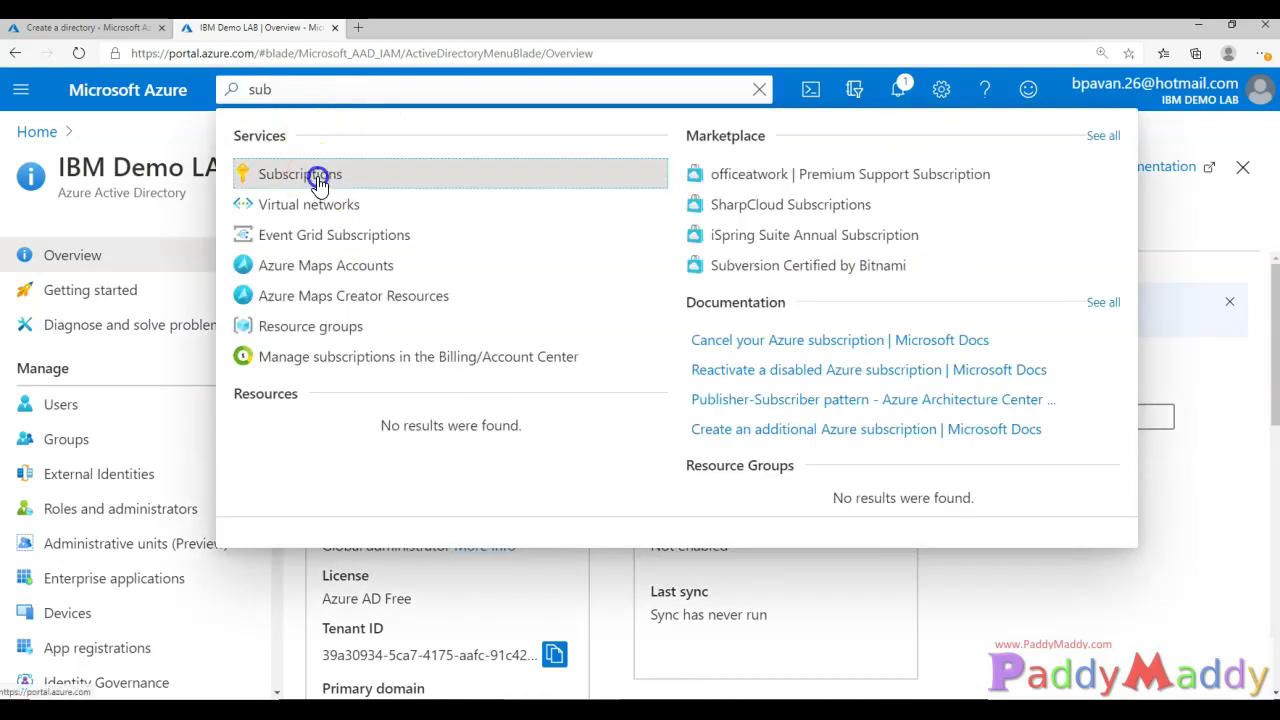
left_click(308, 174)
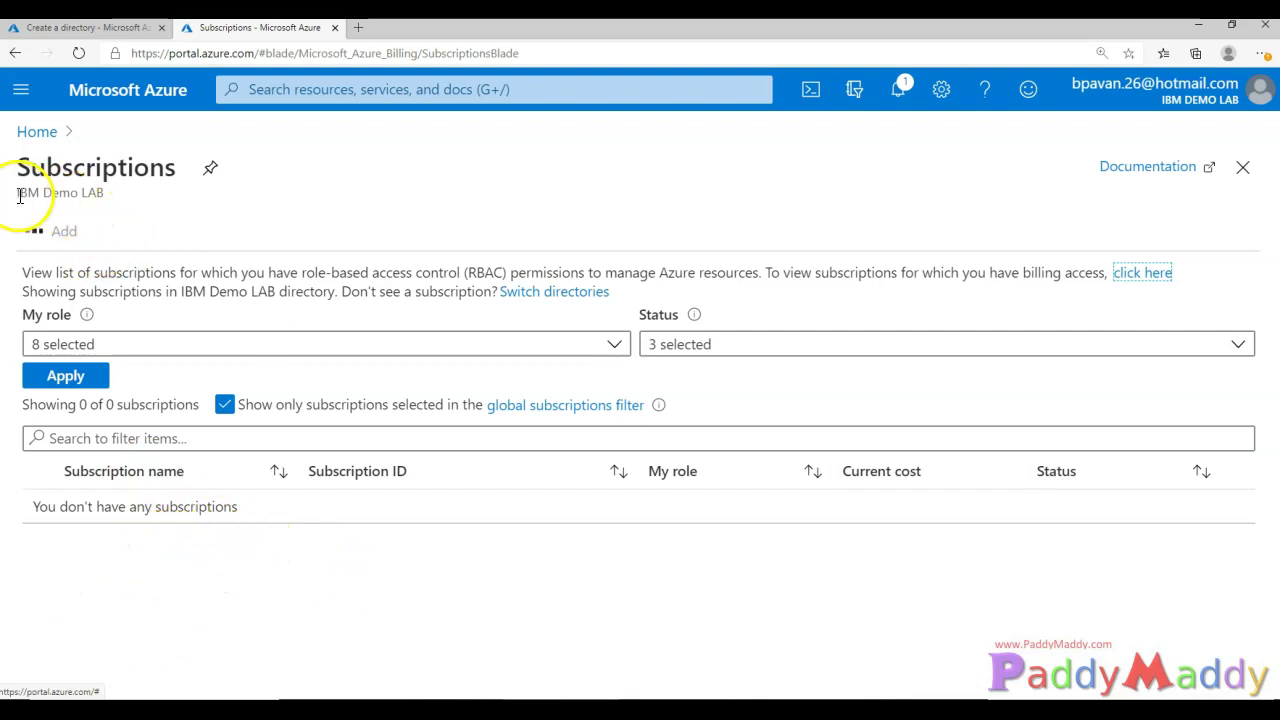
- Compare the IBM Demo LAB subscriptions page with the Association definition on the PowerPoint slide
left_click_drag(19, 196, 119, 206)
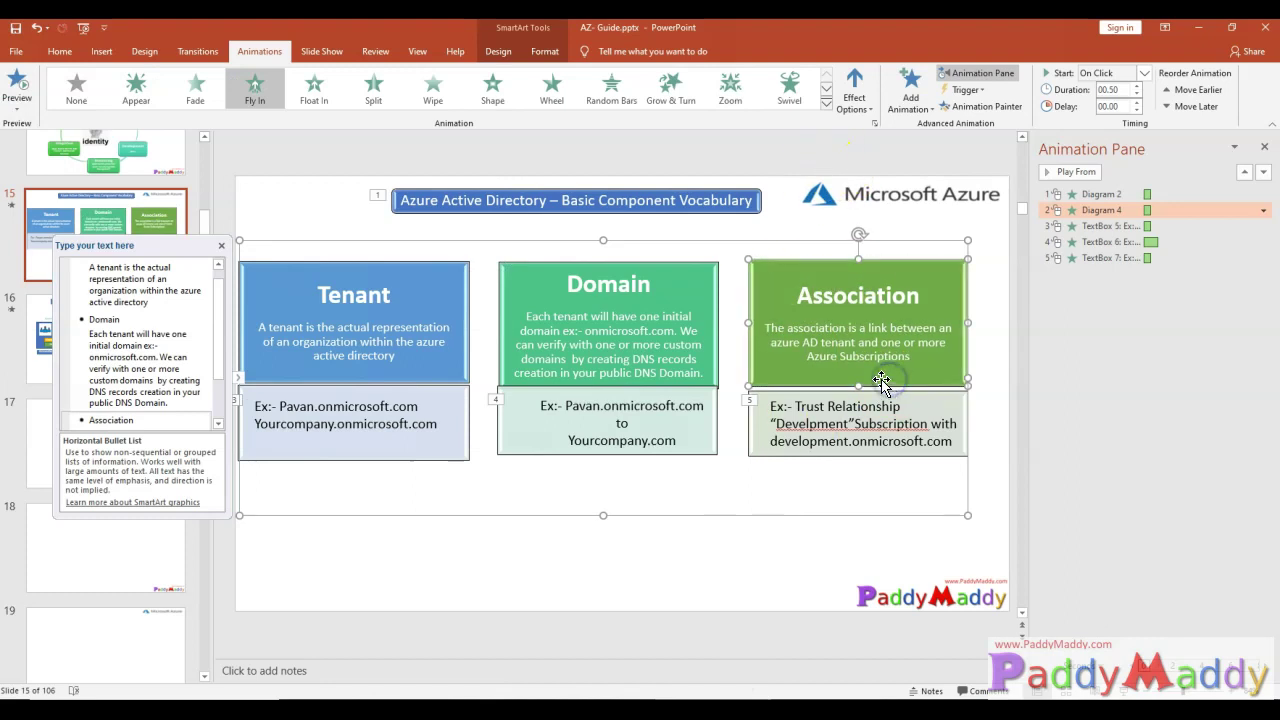
left_click(847, 340)
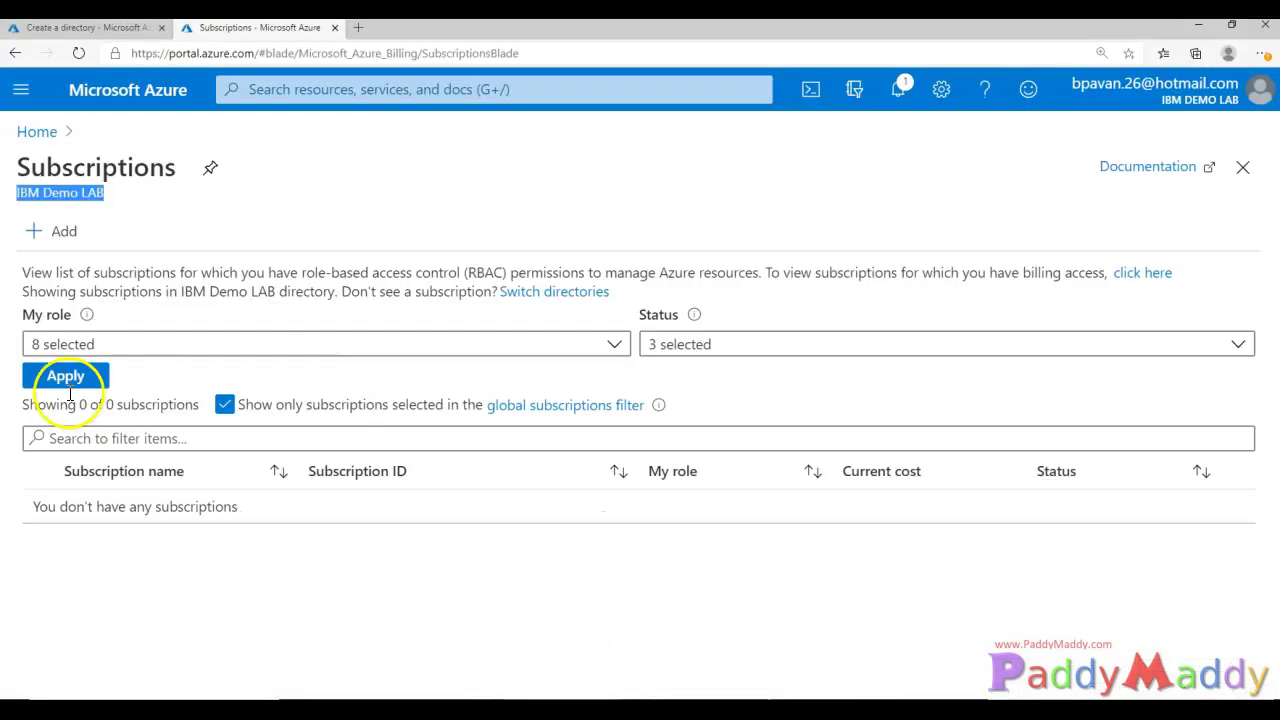
- Look at the free trial sign-up offered on the Azure home page and revisit the Association definition in PowerPoint
left_click(115, 92)
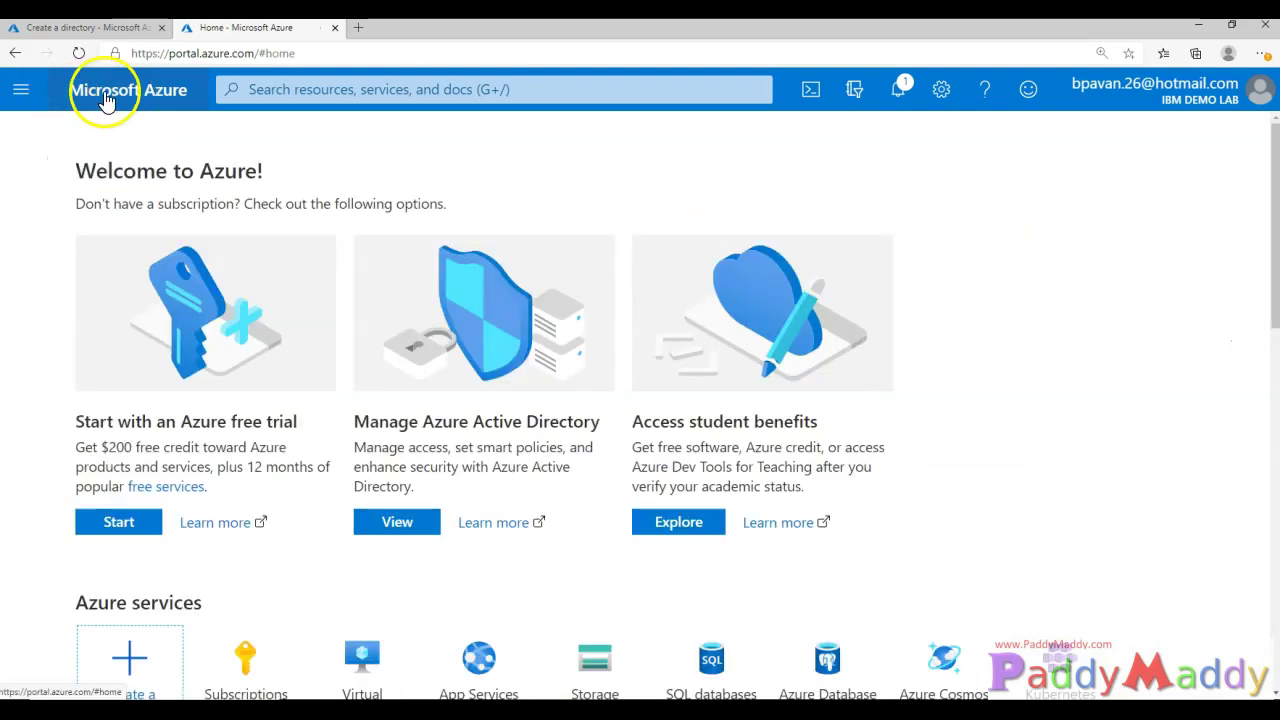
left_click(21, 89)
left_click(1057, 451)
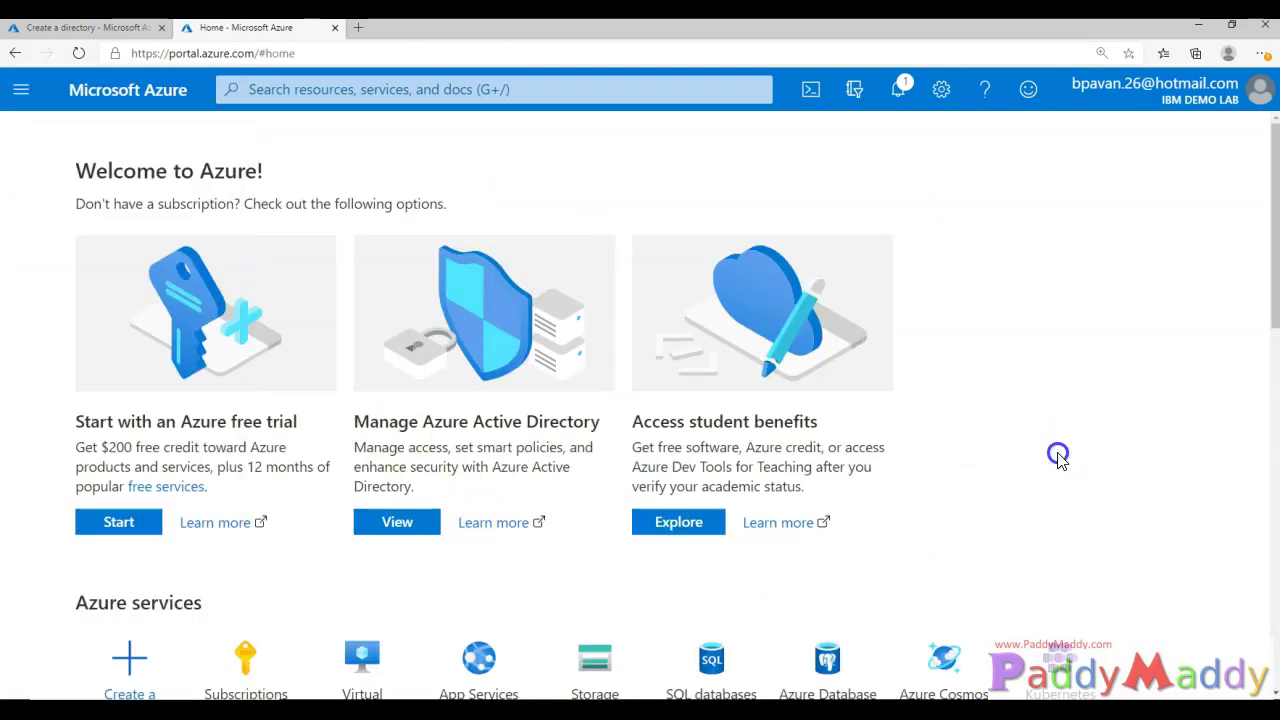
scroll(257, 434, "down", 2)
left_click(100, 348)
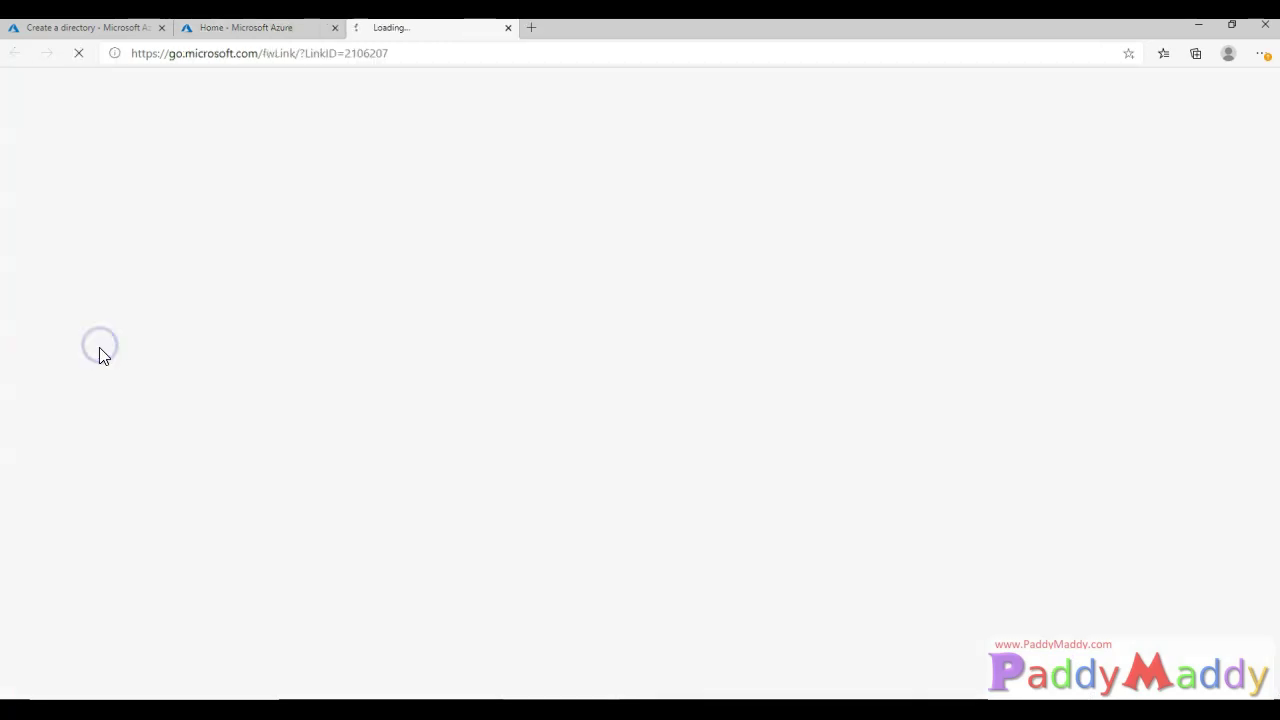
left_click(251, 30)
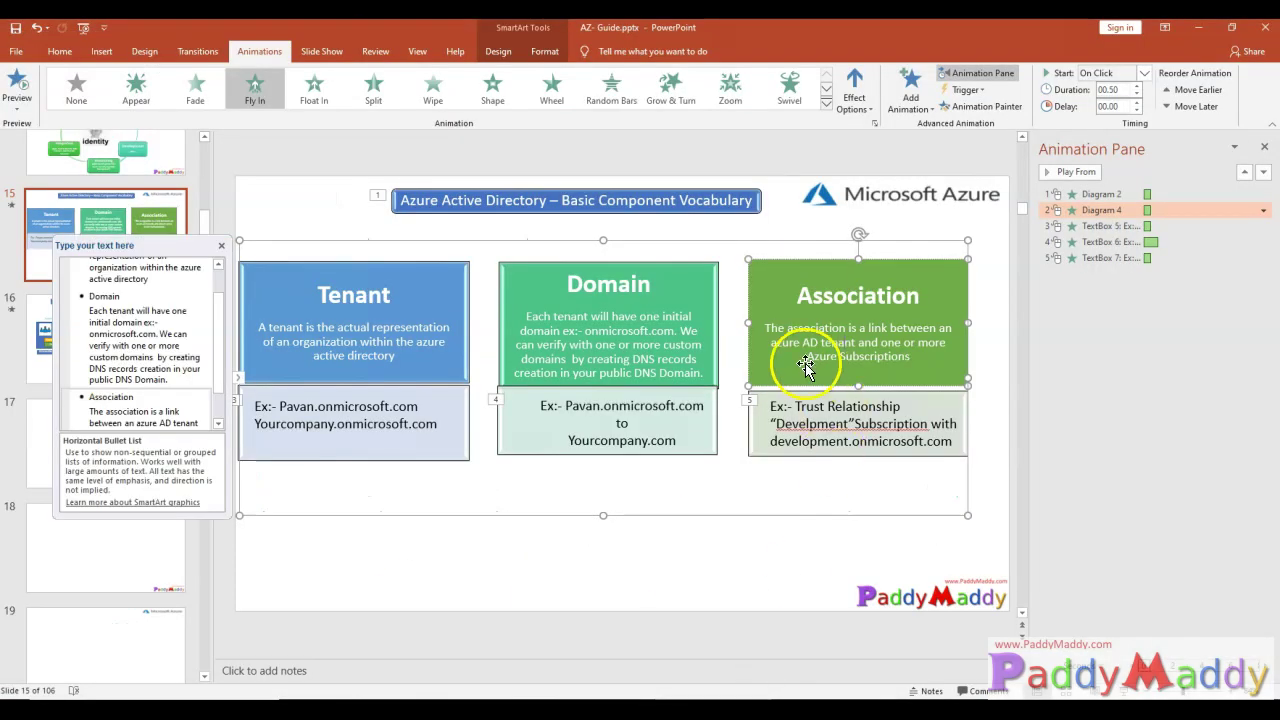
left_click(799, 502)
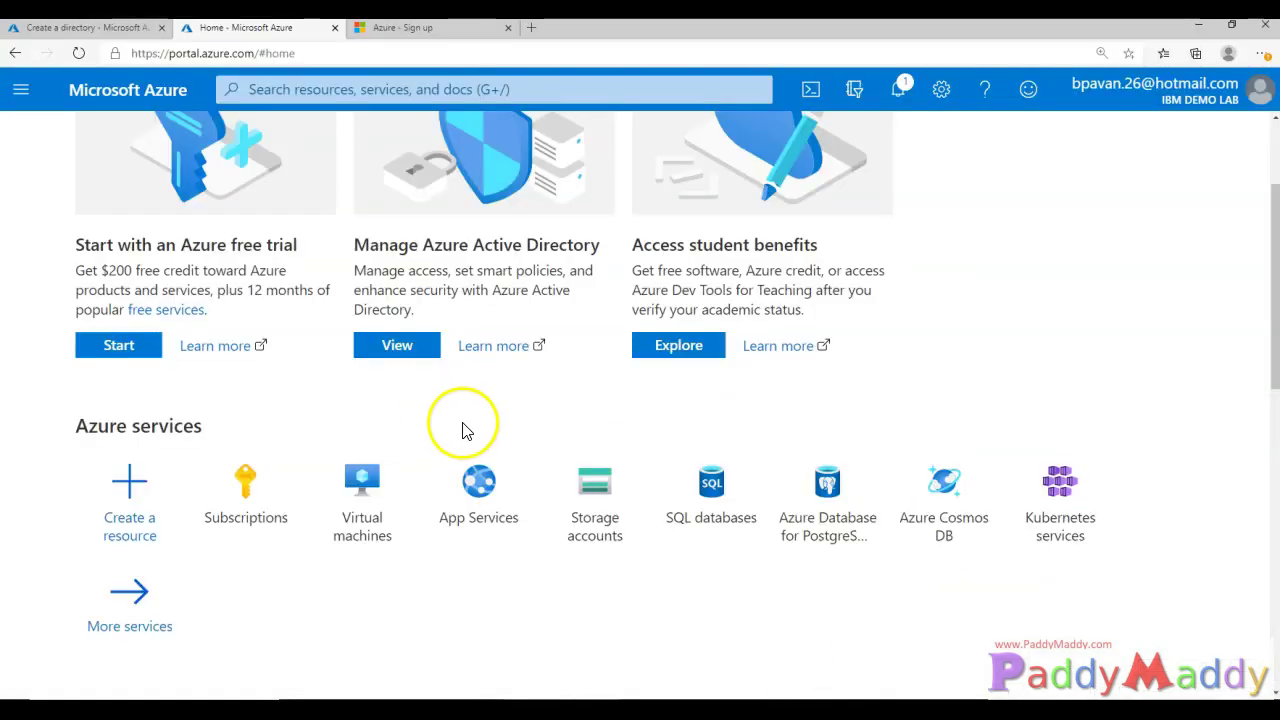
- List all directories from the Azure portal's directory and subscription filter and examine the IBM Demo LAB entry and its domain
scroll(463, 423, "up", 3)
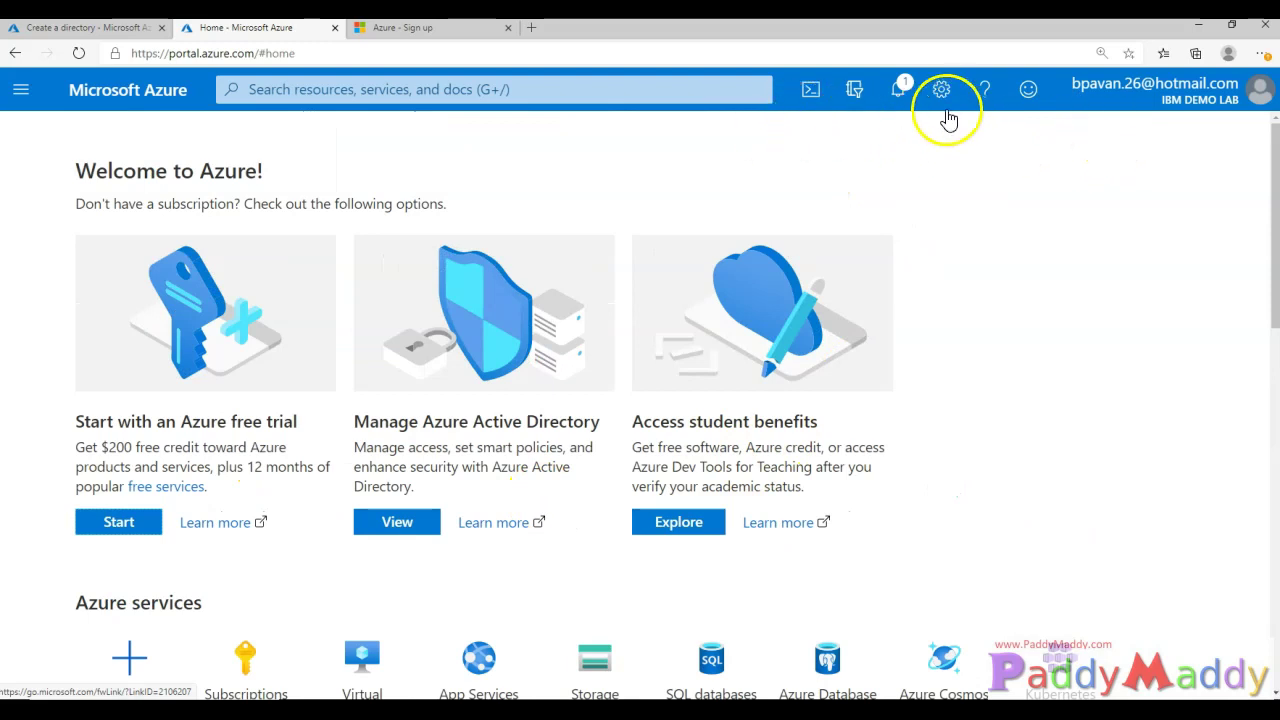
left_click(854, 92)
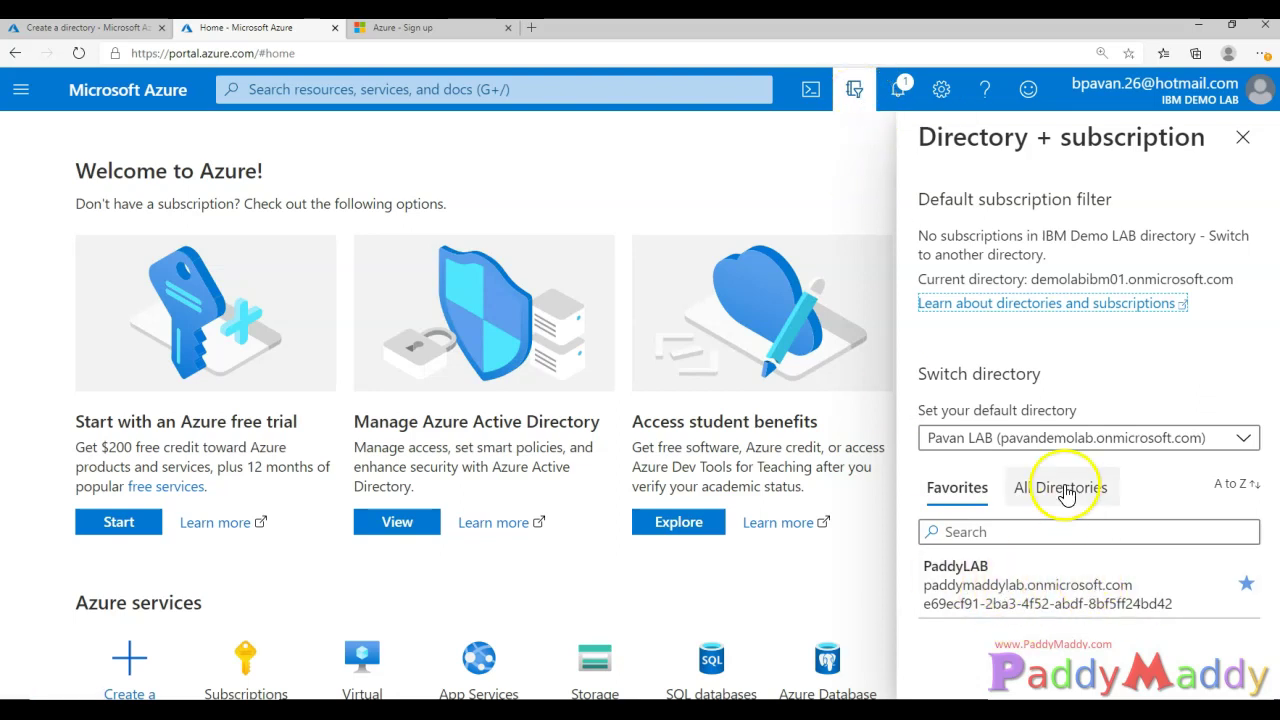
key("ctrl+plus")
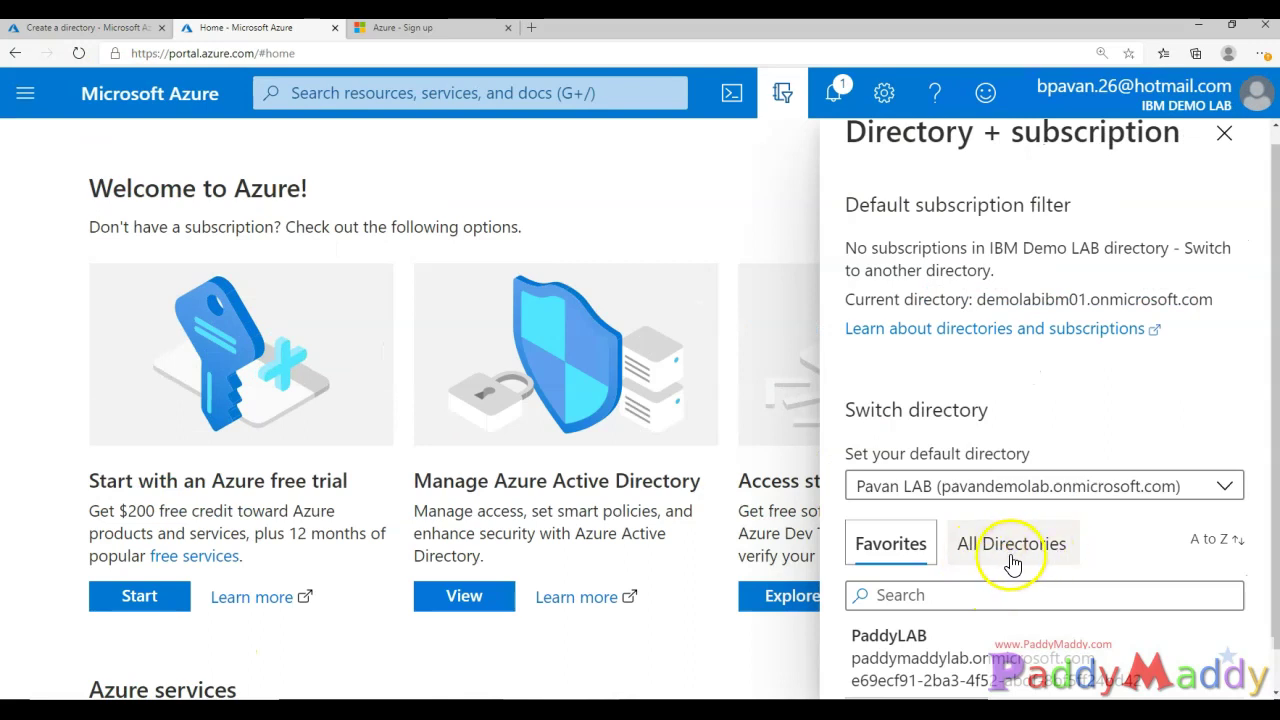
left_click(1013, 562)
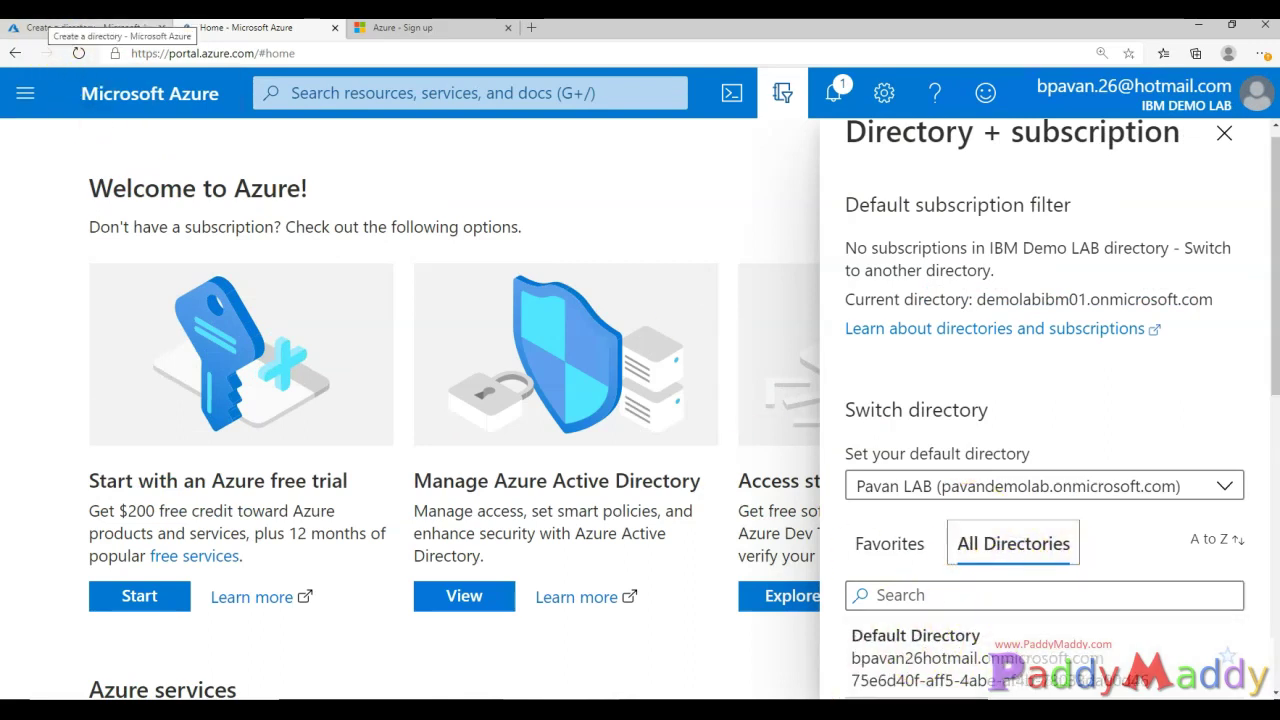
mouse_move(1175, 92)
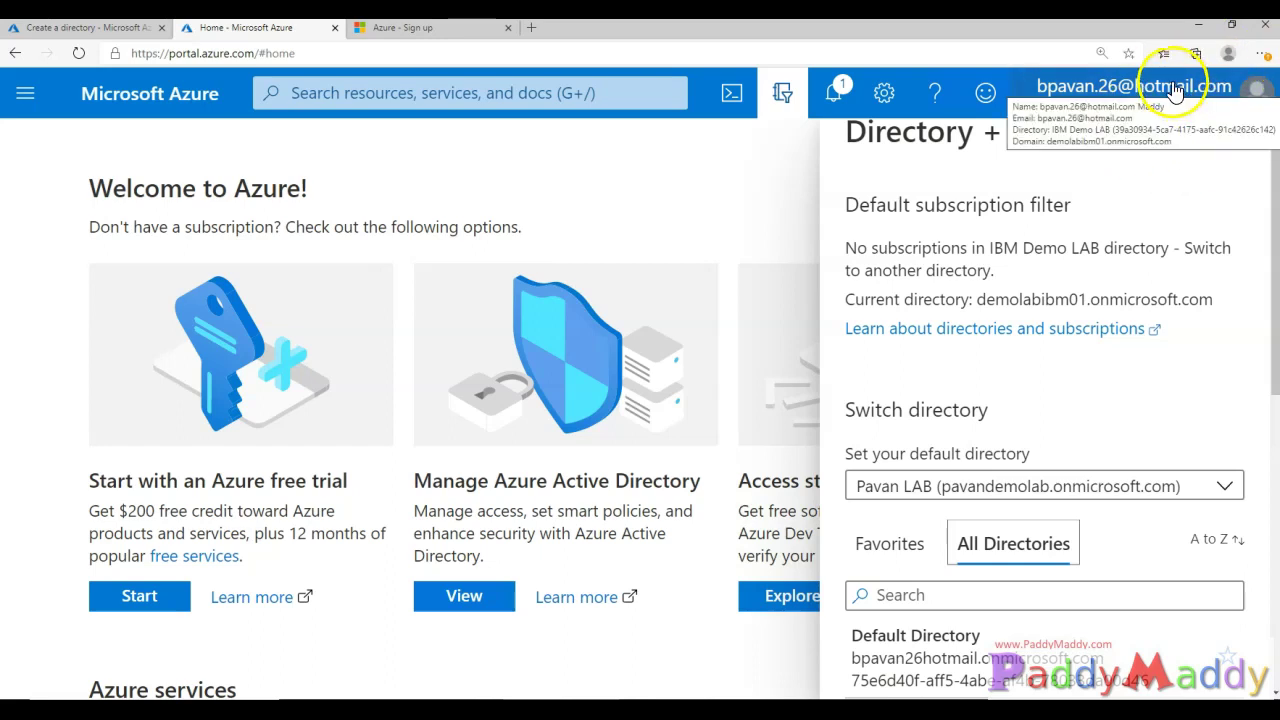
scroll(1091, 293, "down", 5)
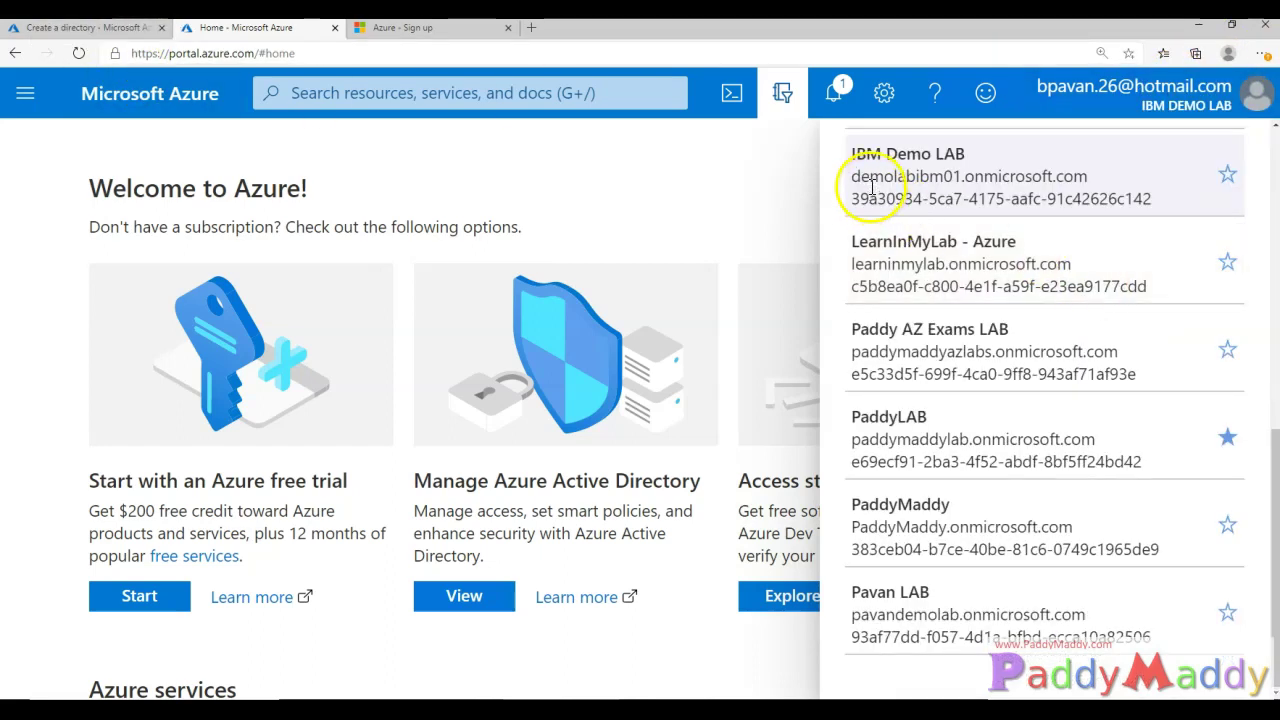
left_click(946, 189)
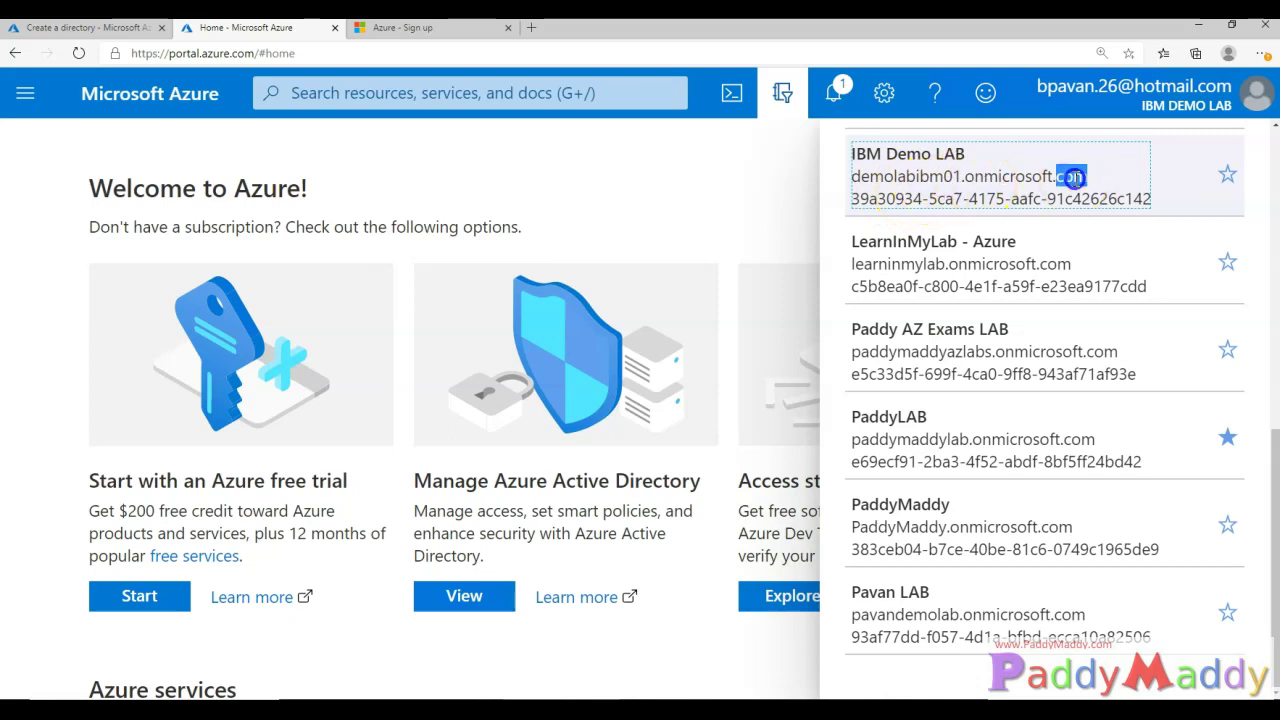
left_click_drag(1073, 177, 851, 176)
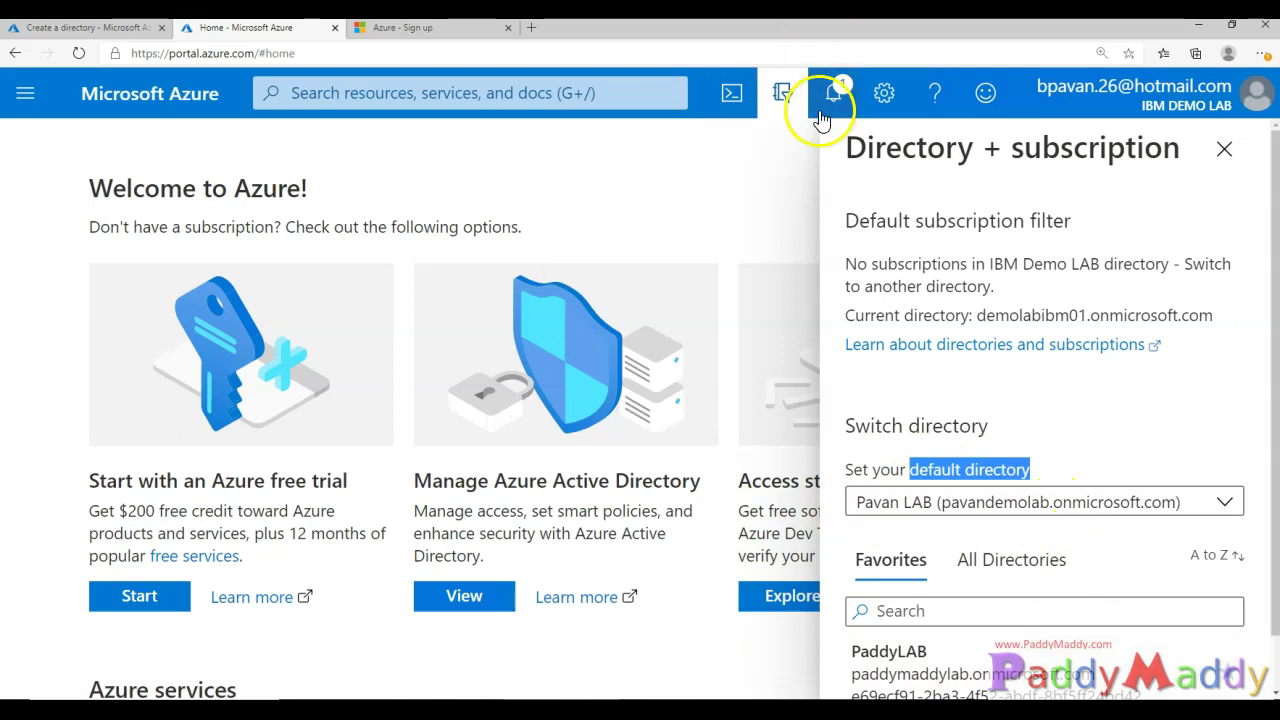
- Switch the portal to the favorite directory PaddyLAB (paddymaddylab.onmicrosoft.com)
left_click(785, 96)
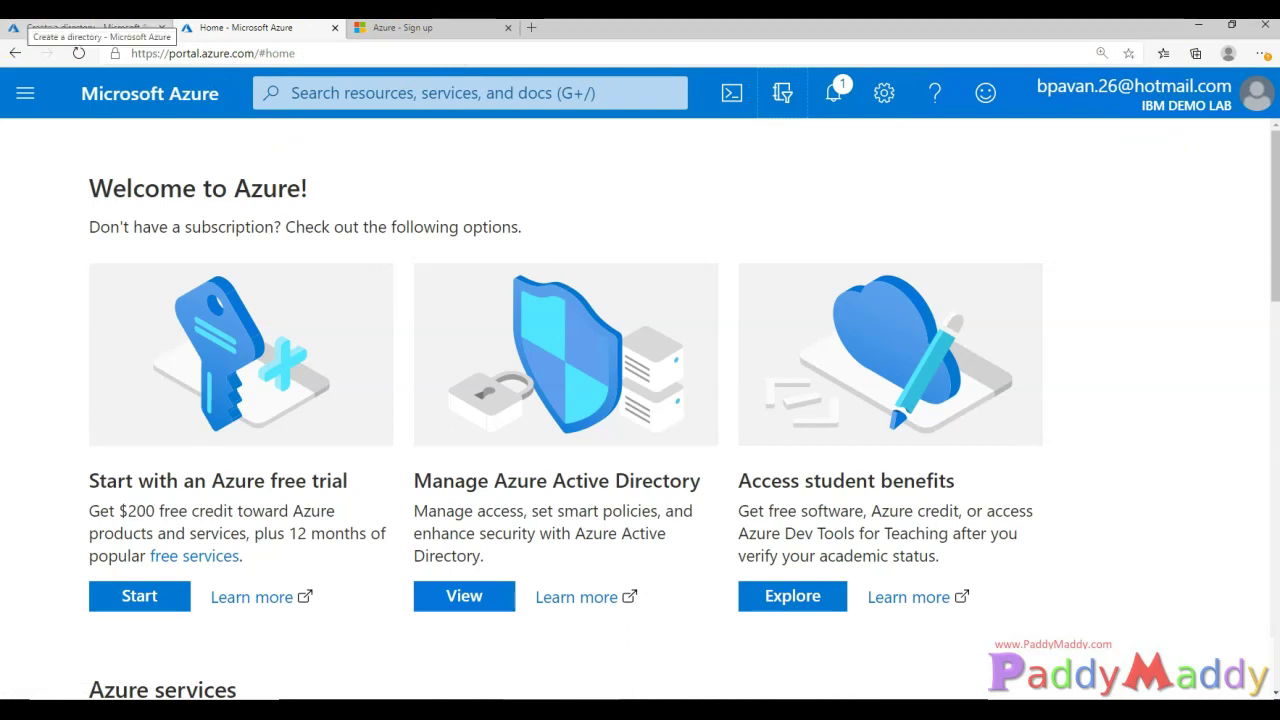
left_click(782, 92)
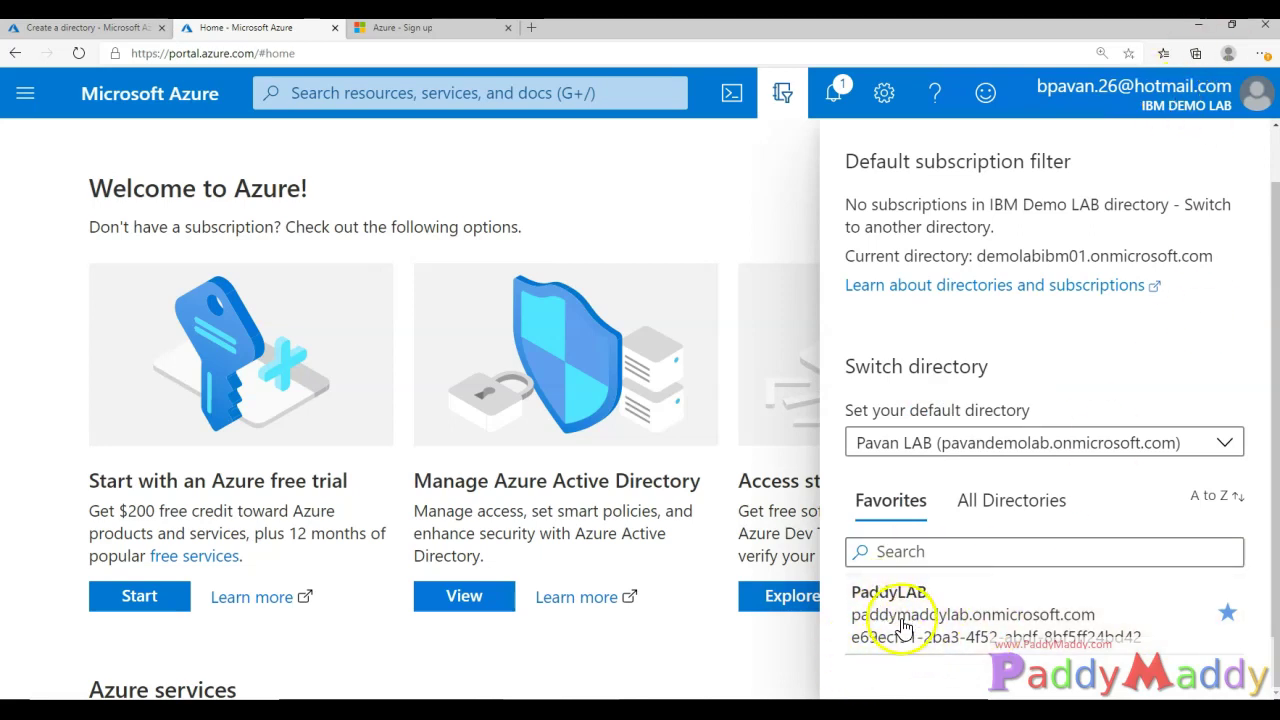
left_click(966, 645)
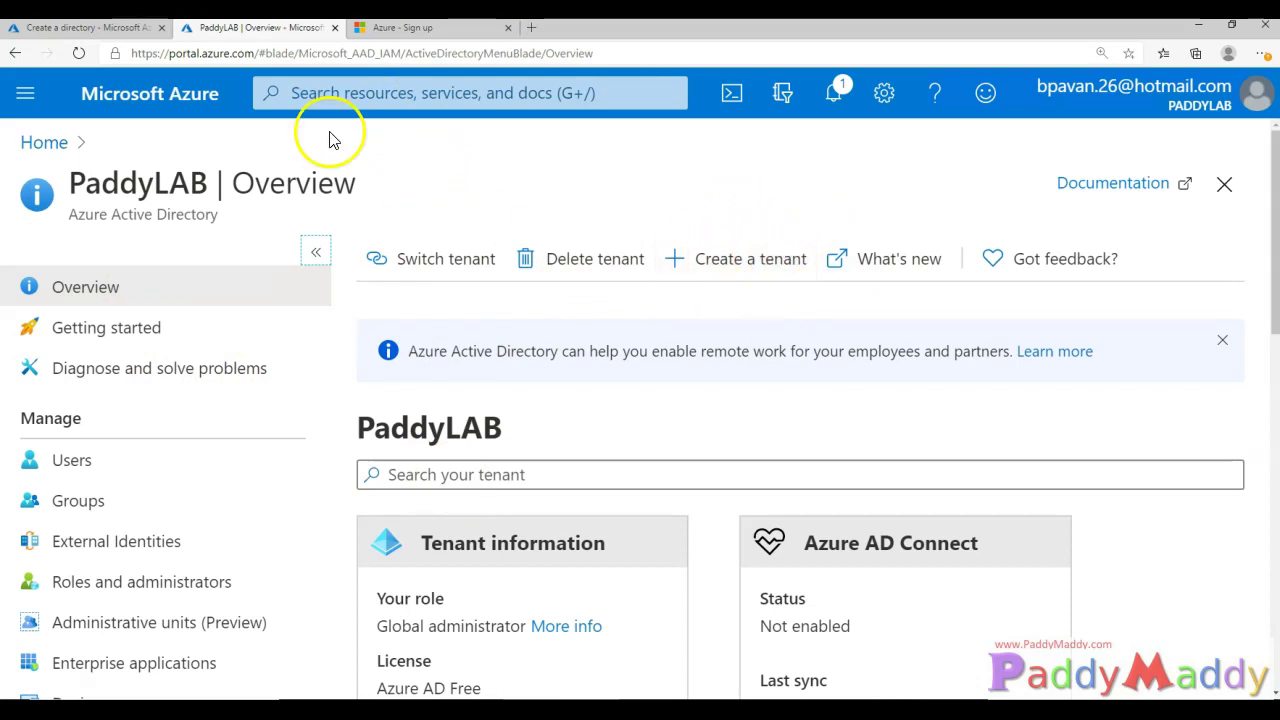
- Find PaddyLAB's subscriptions and open the subscription named NEW
left_click(337, 101)
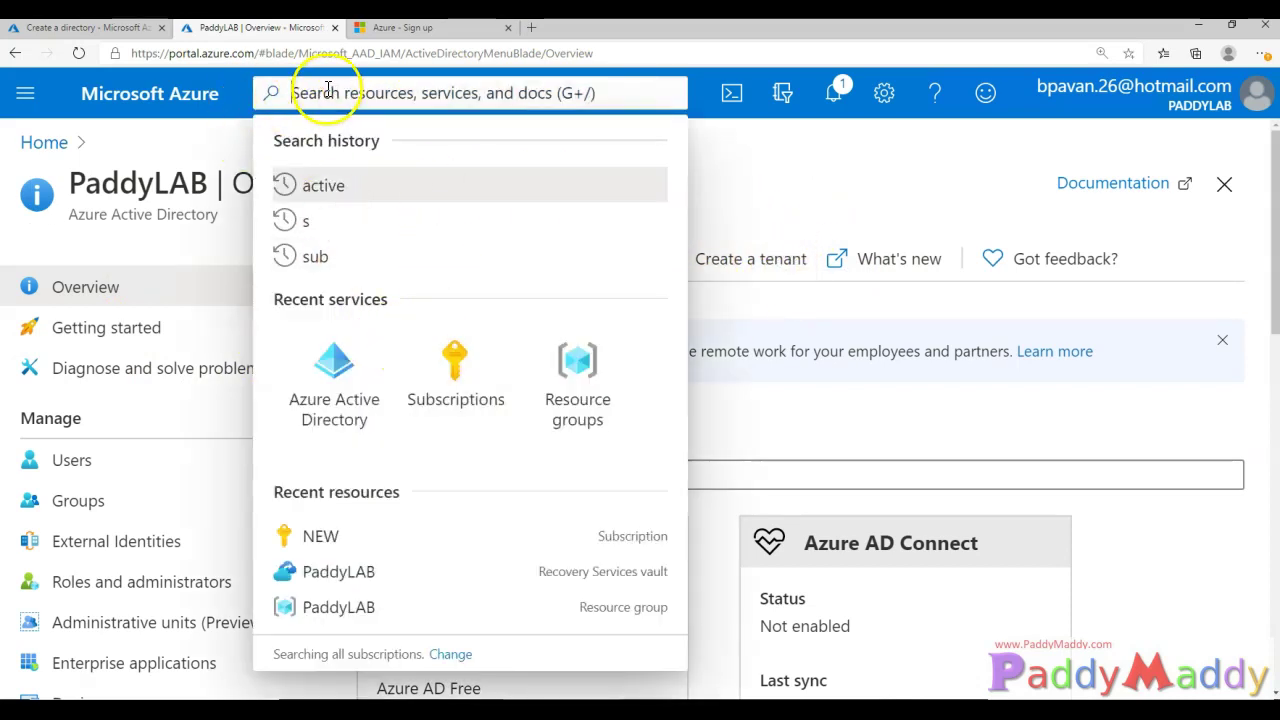
left_click(455, 395)
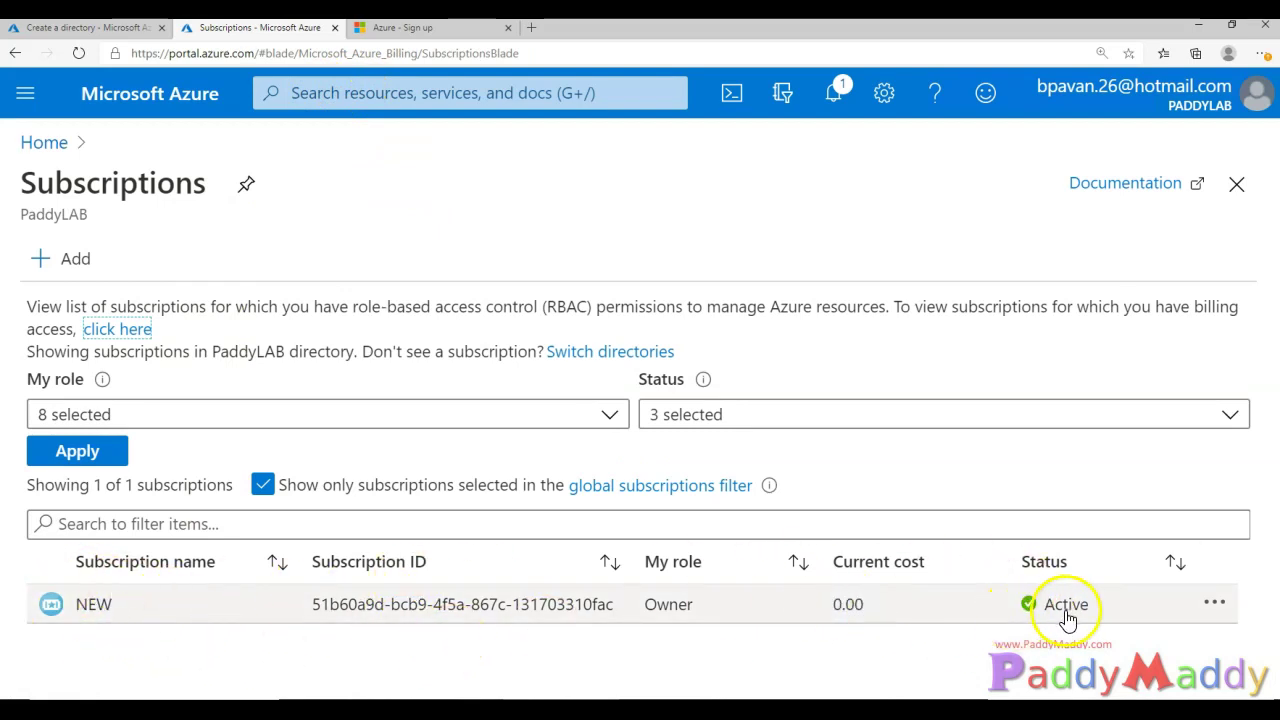
left_click(101, 609)
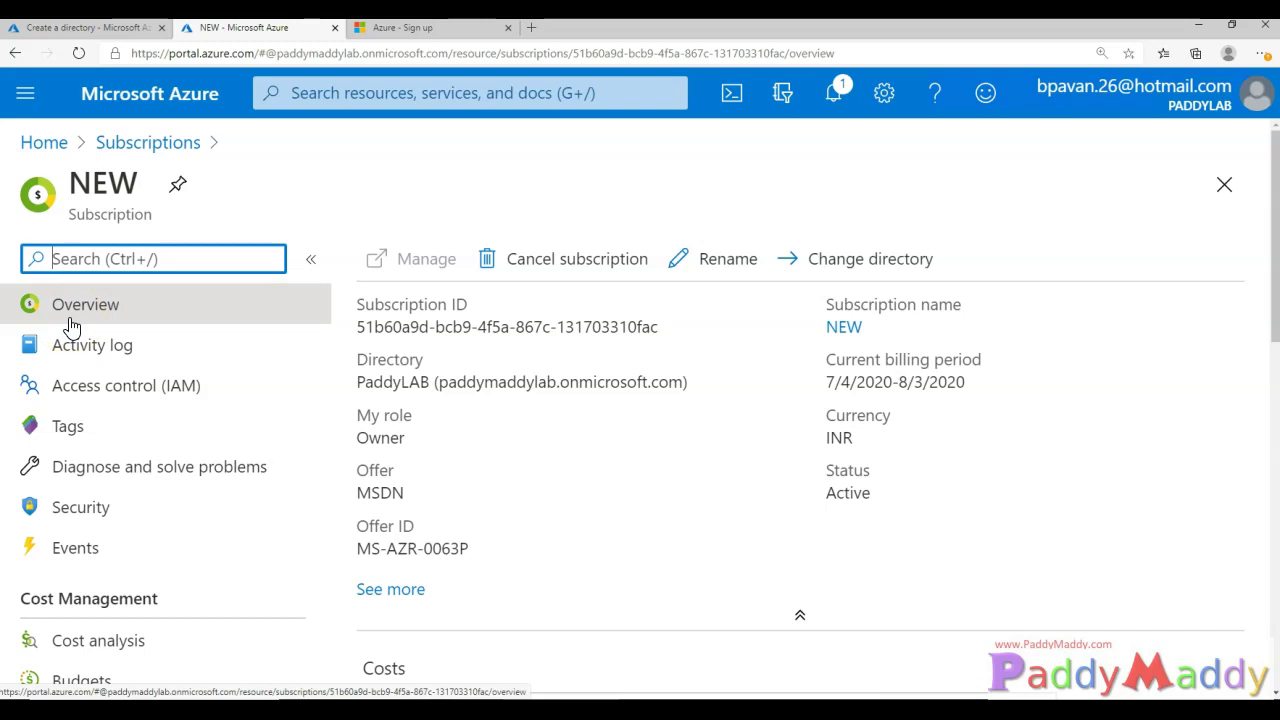
- Switch to PowerPoint and review the Tenant and Association boxes and the trust relationship example
key("alt+Tab")
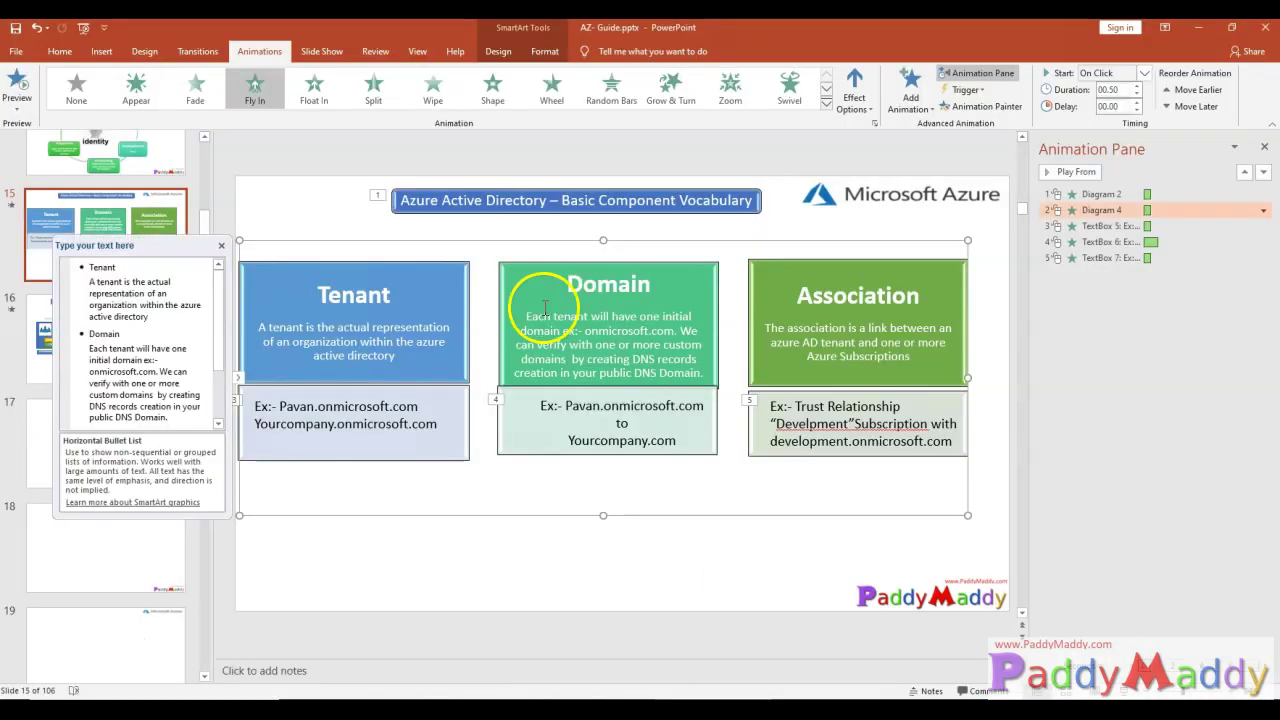
left_click(340, 296)
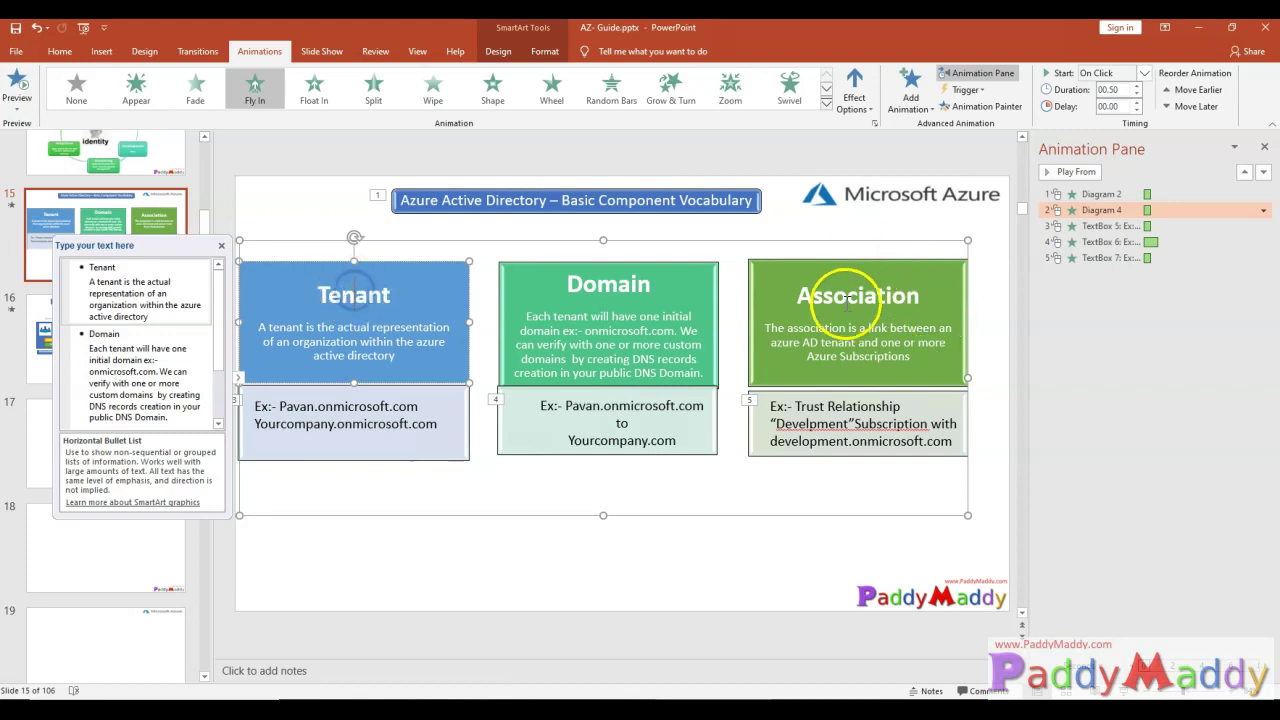
left_click(350, 310)
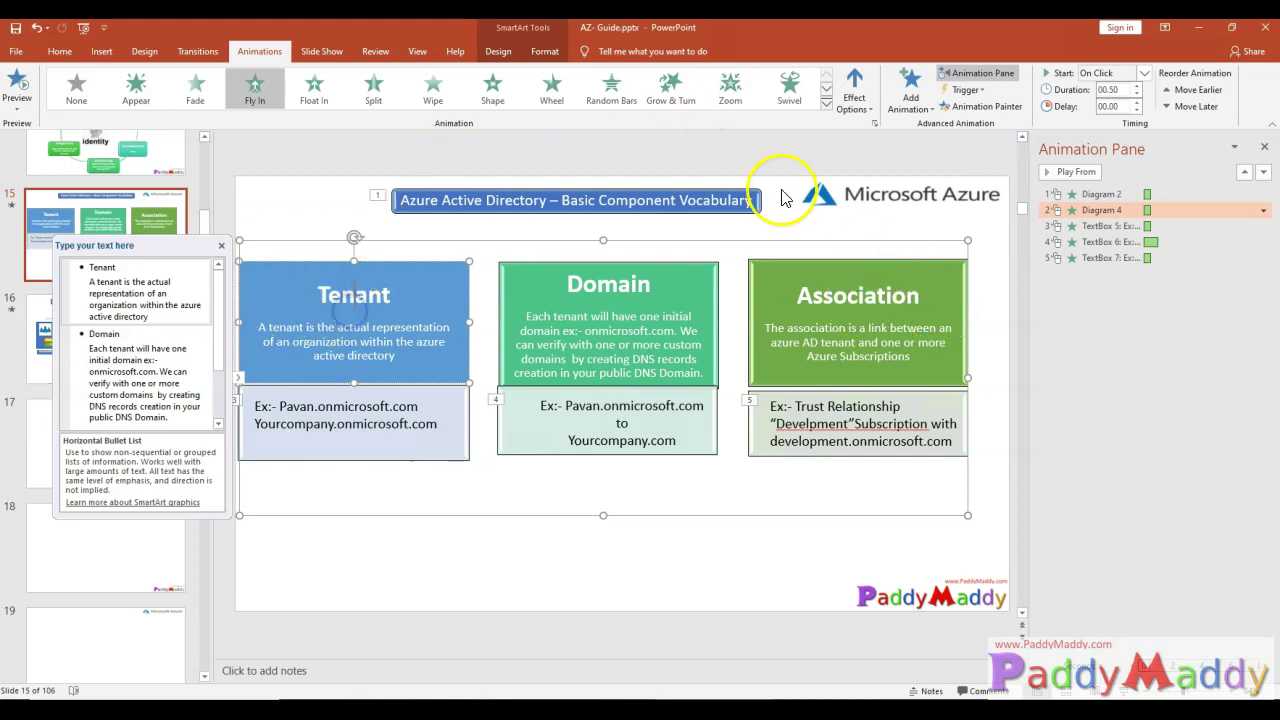
left_click(845, 297)
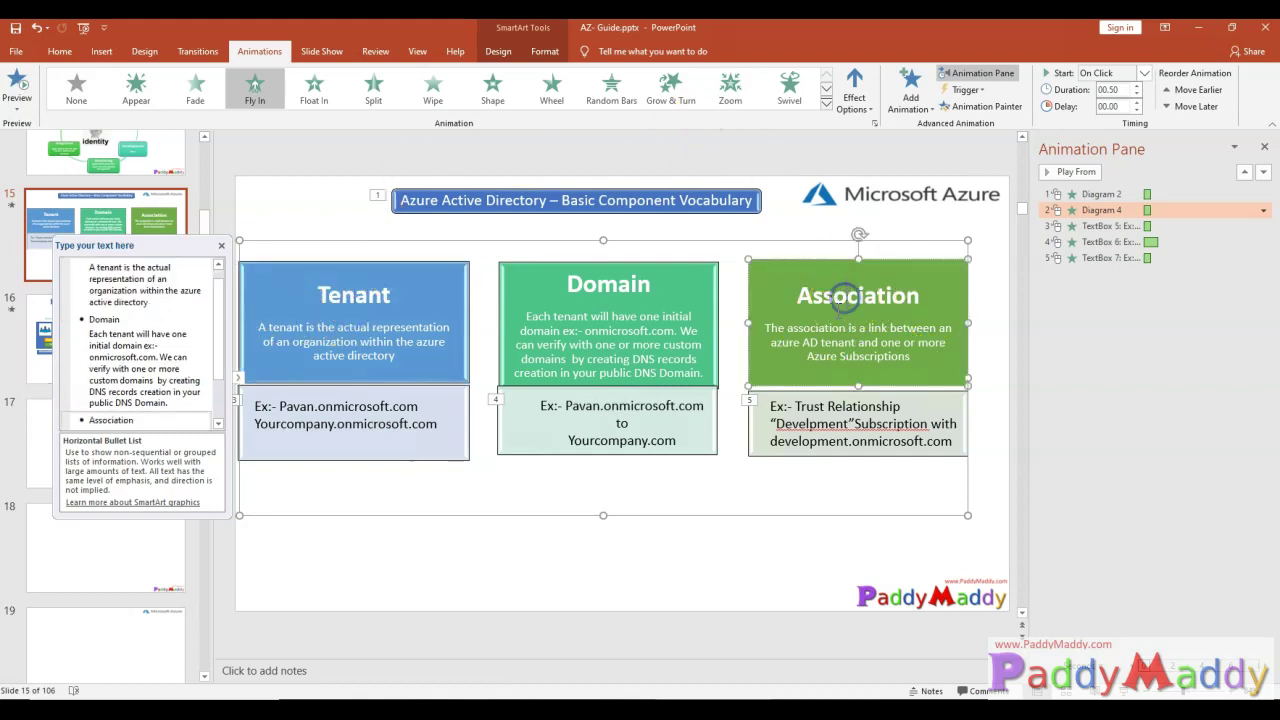
double_click(826, 423)
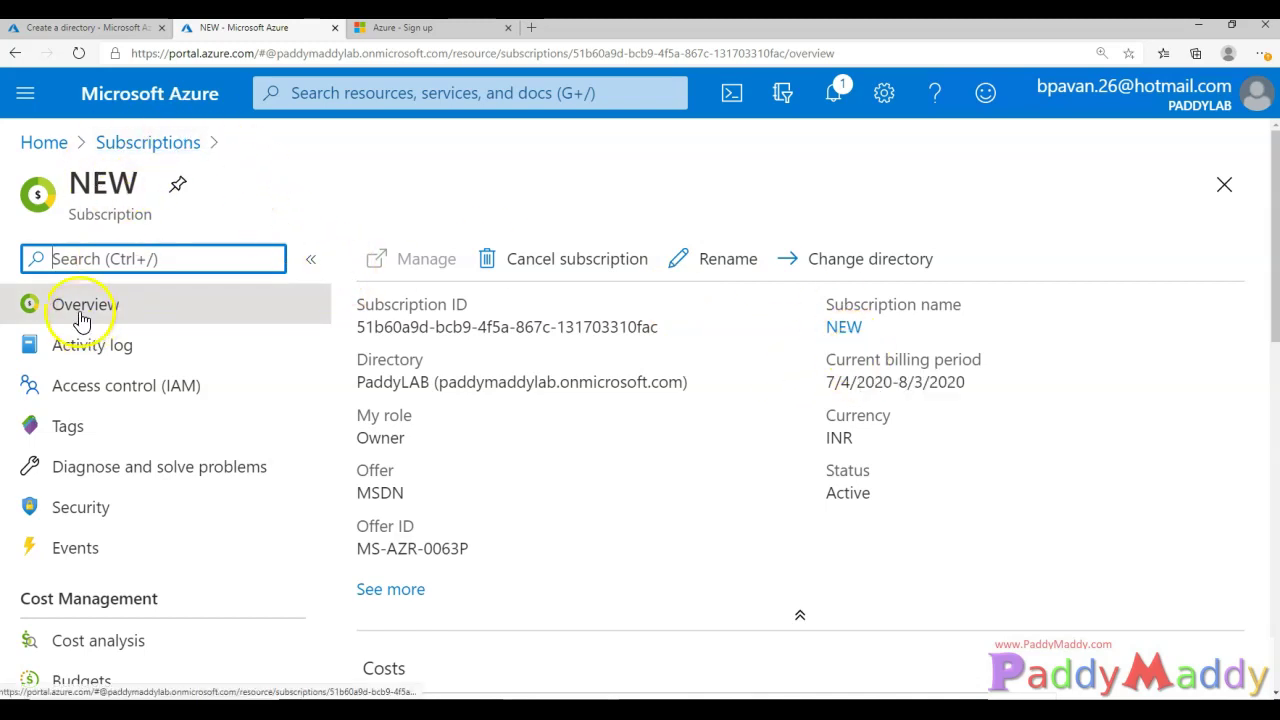
- Return to the NEW subscription's overview in the Azure portal and examine its subscription ID and associated directory
left_click(92, 318)
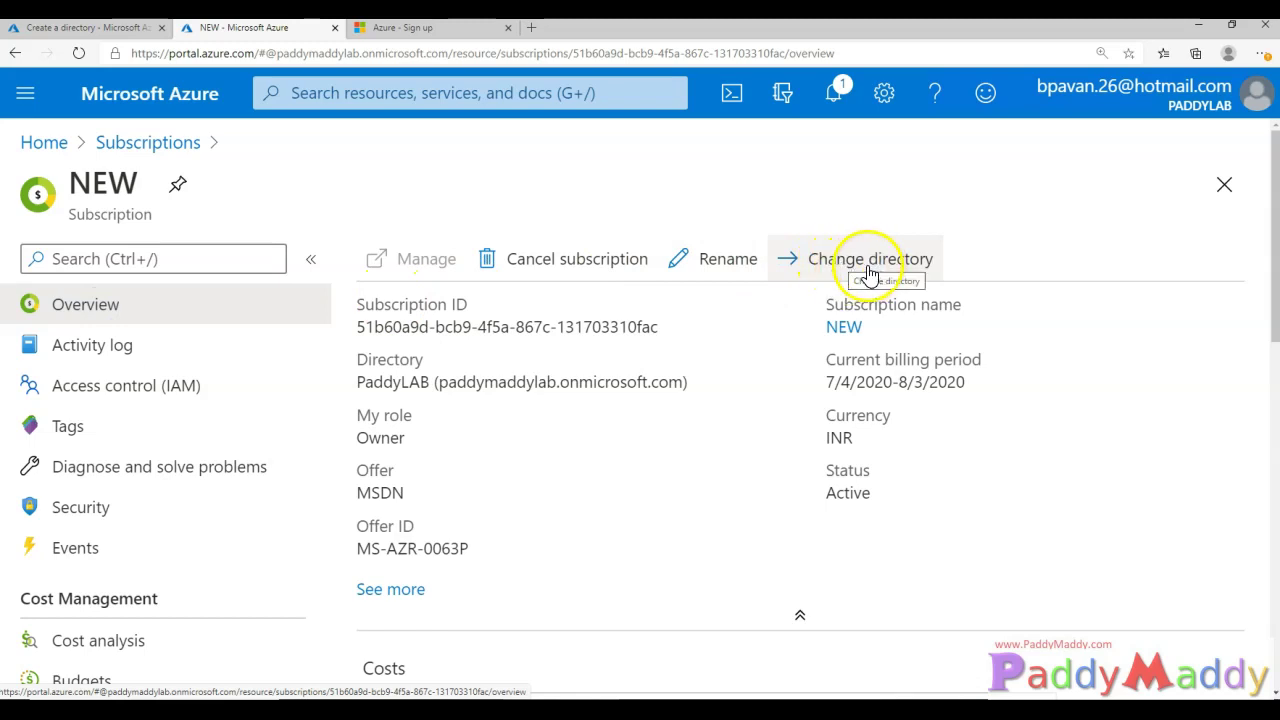
left_click_drag(437, 390, 626, 386)
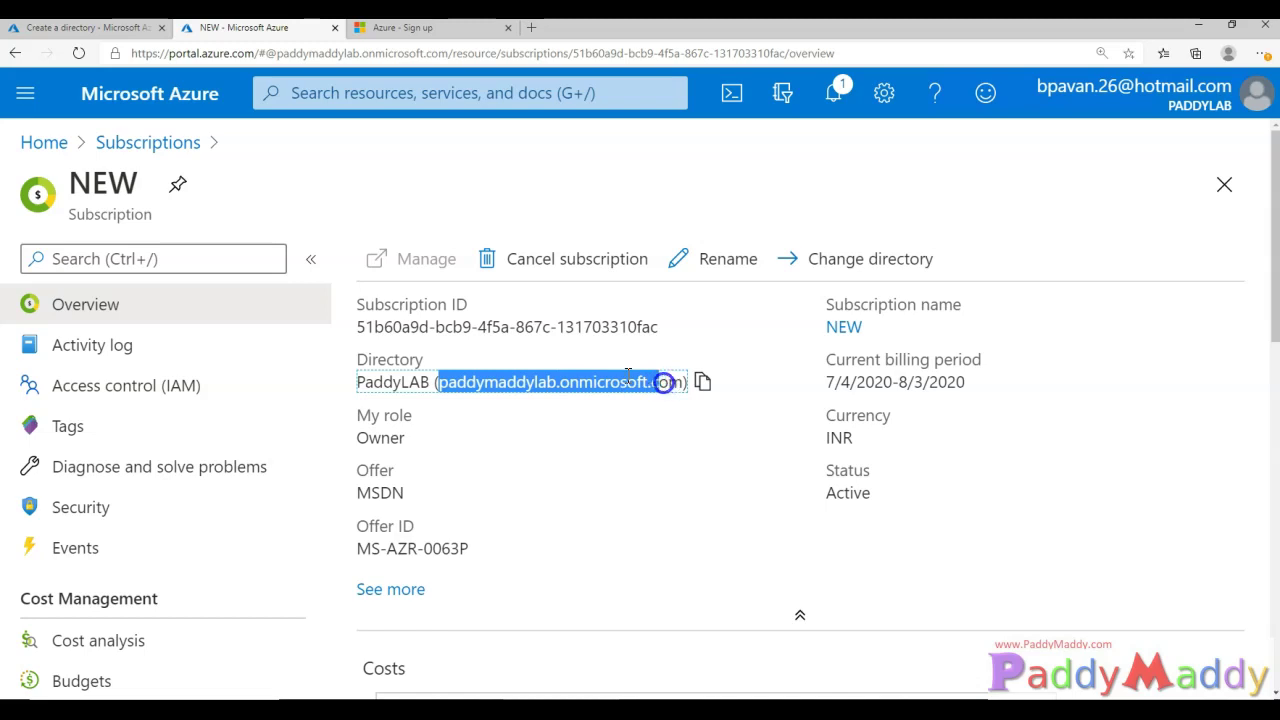
left_click(186, 309)
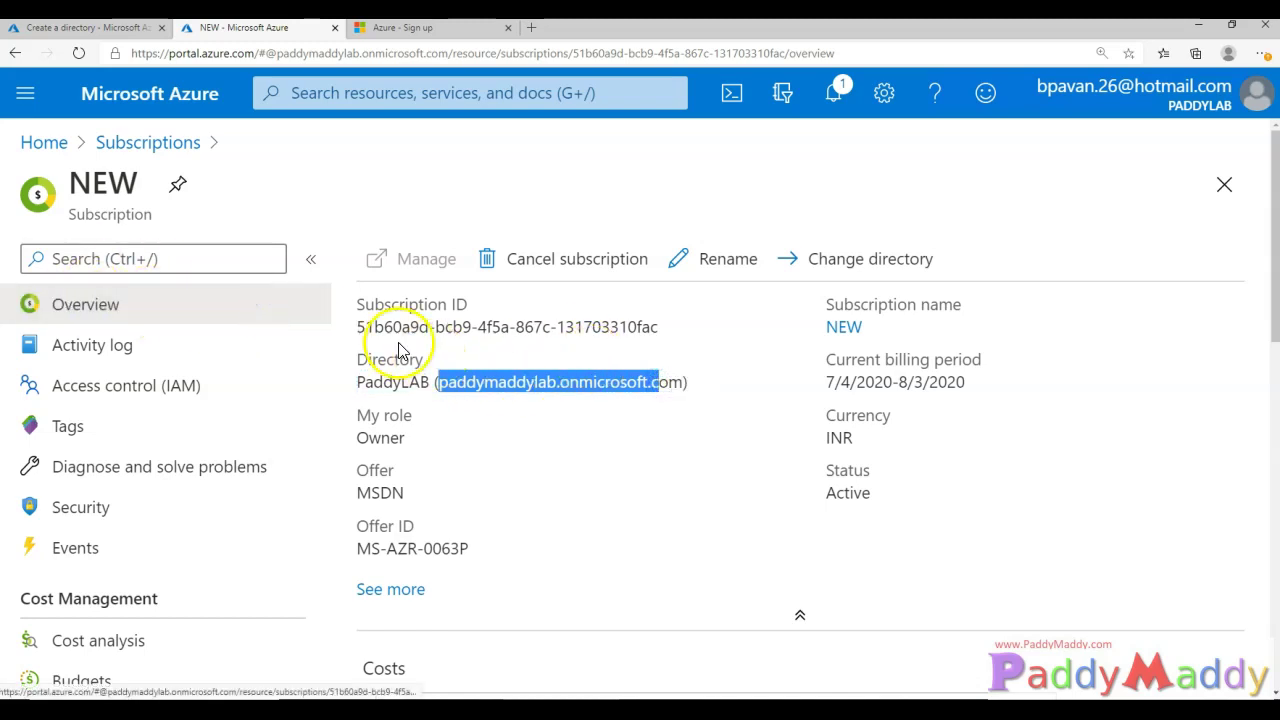
left_click_drag(401, 327, 658, 327)
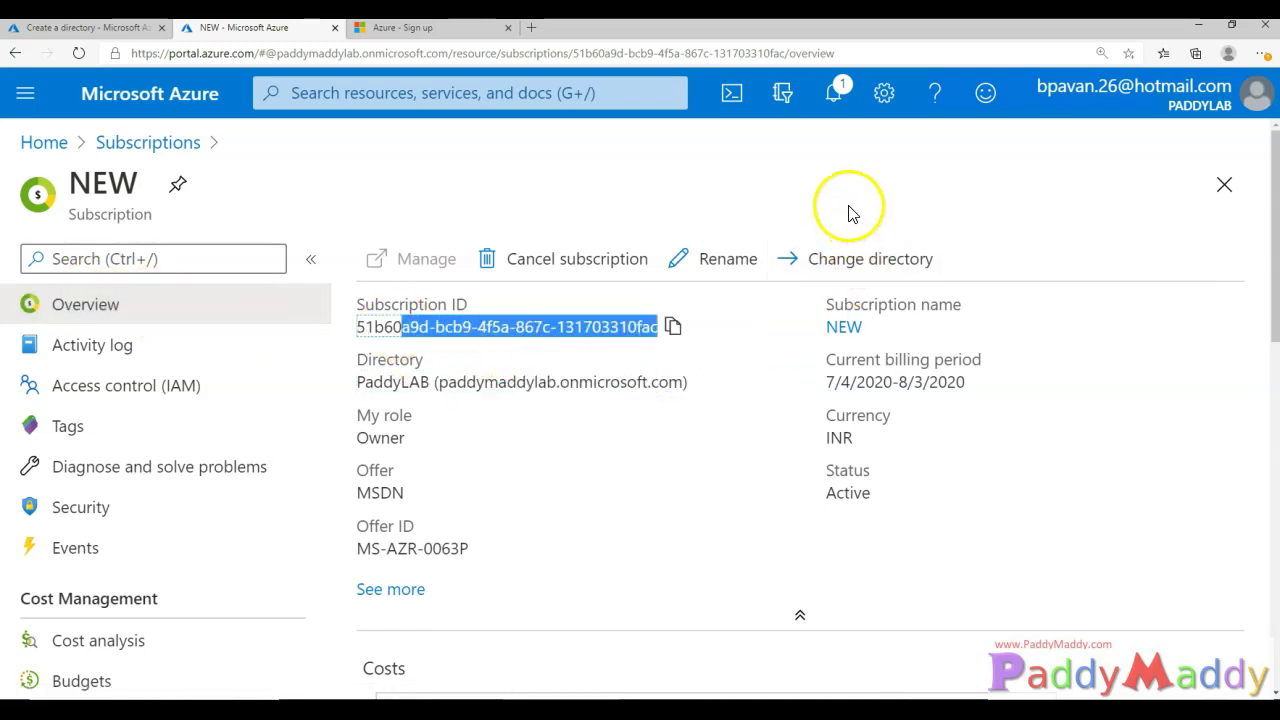
left_click_drag(394, 359, 688, 386)
left_click(479, 388)
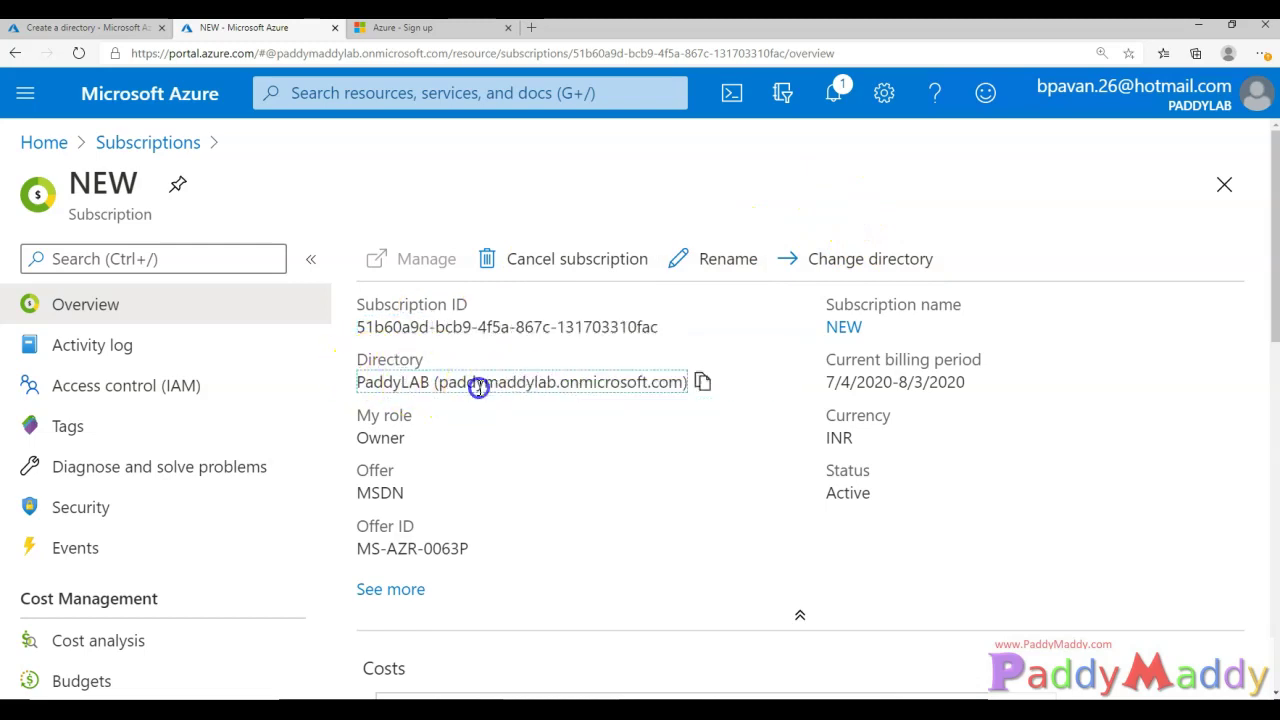
triple_click(479, 388)
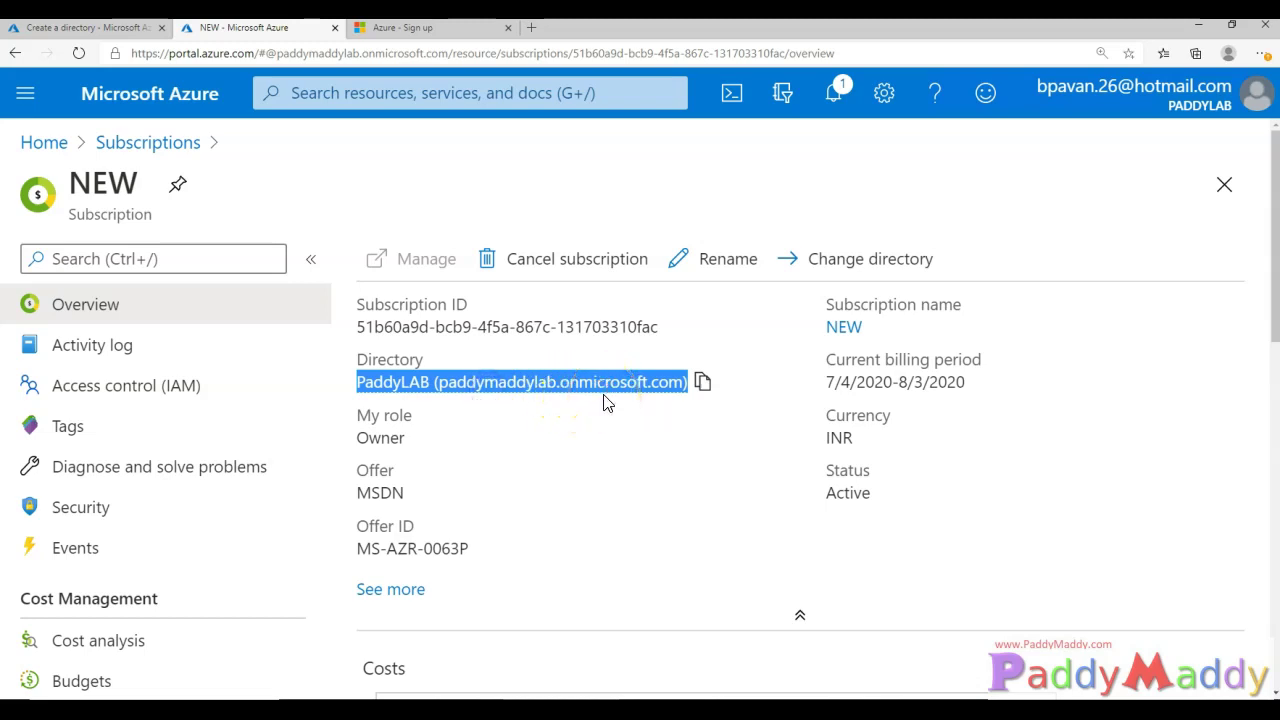
left_click(549, 437)
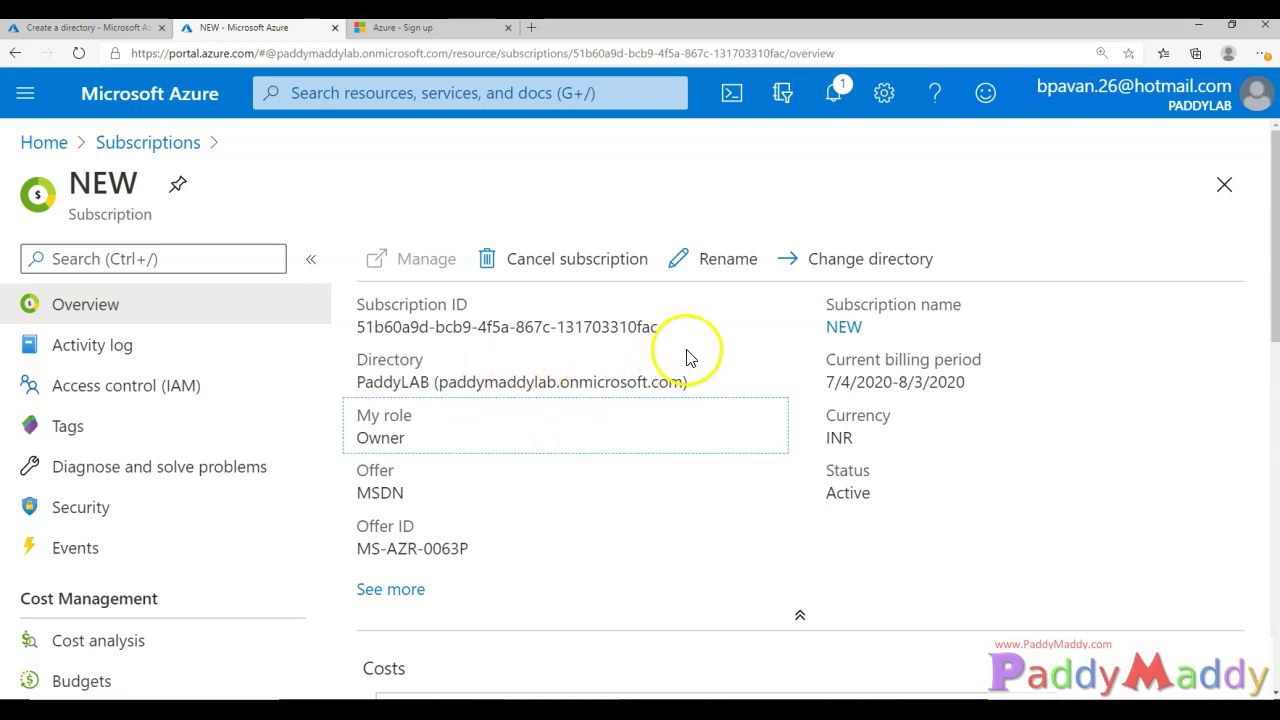
- Start a directory change for the NEW subscription and choose IBM Demo LAB as the target directory
left_click(838, 258)
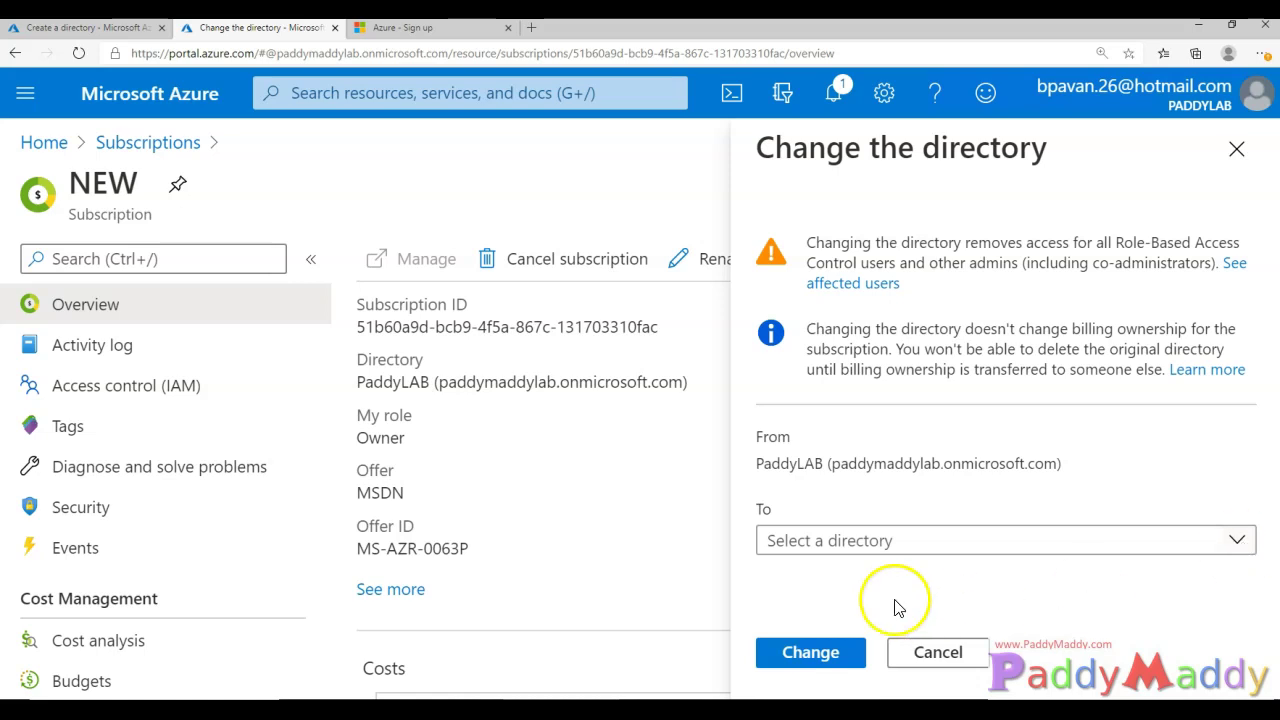
left_click(1239, 540)
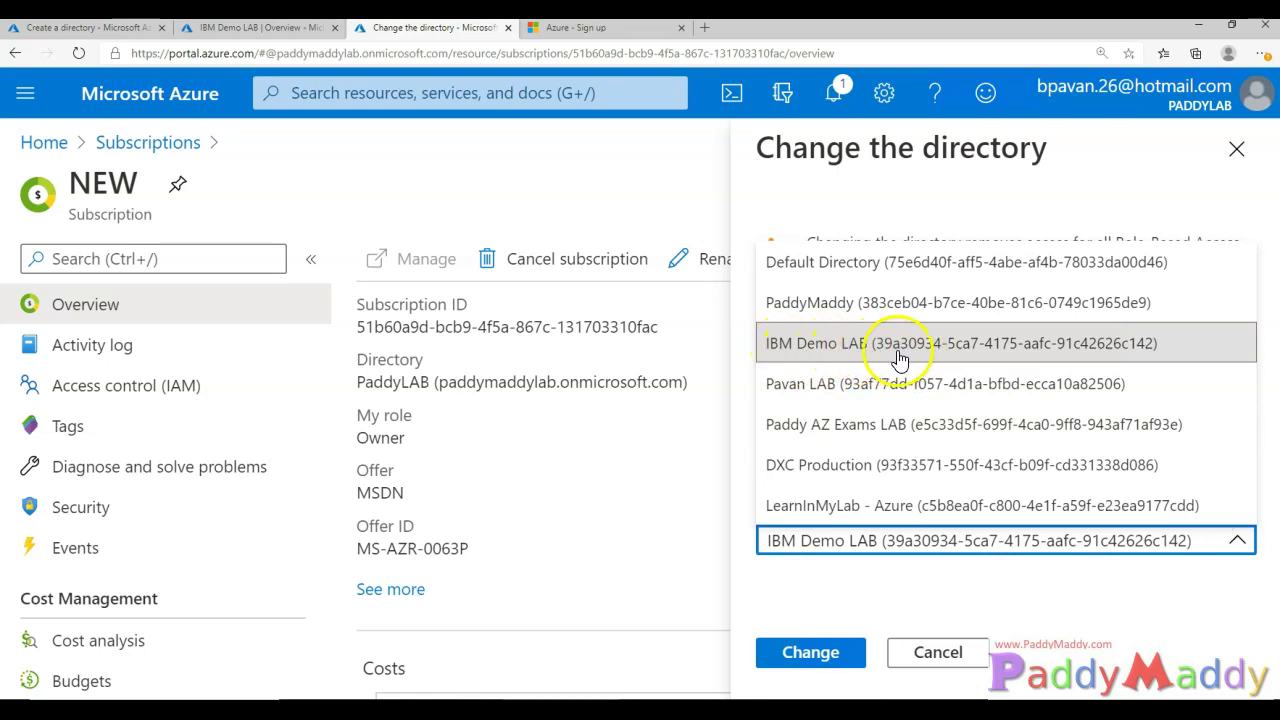
left_click(990, 347)
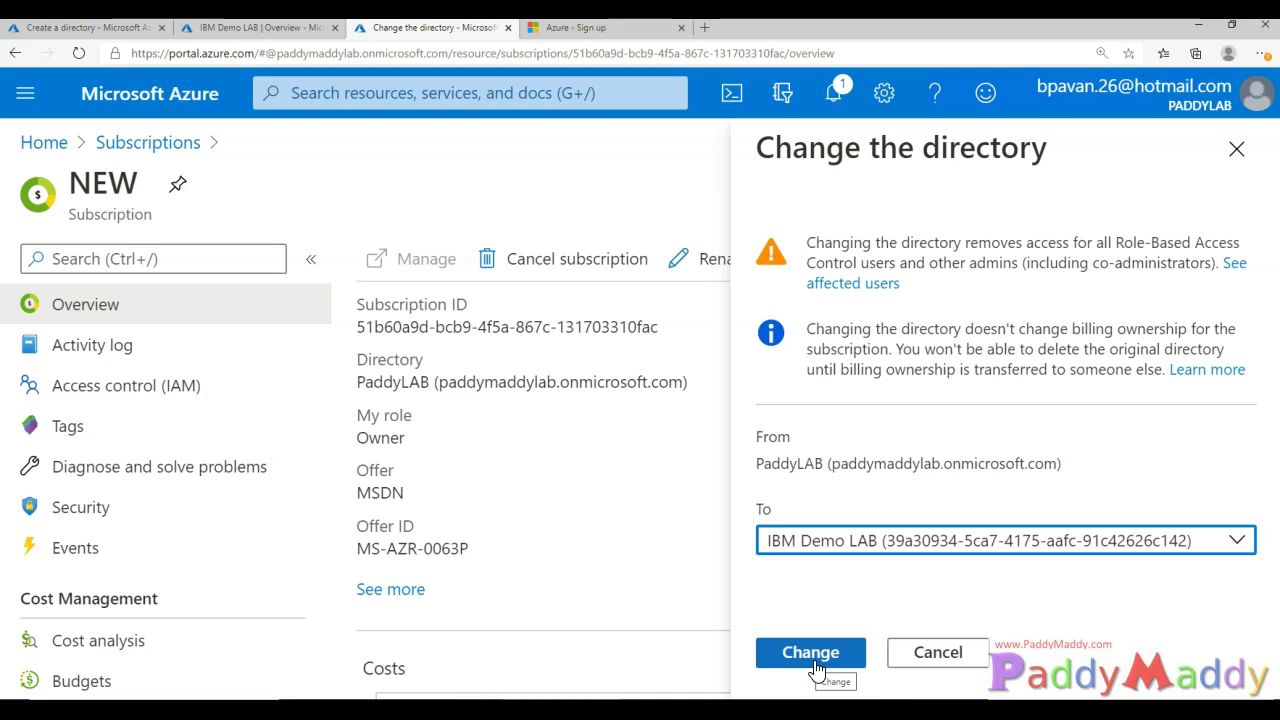
left_click(739, 510)
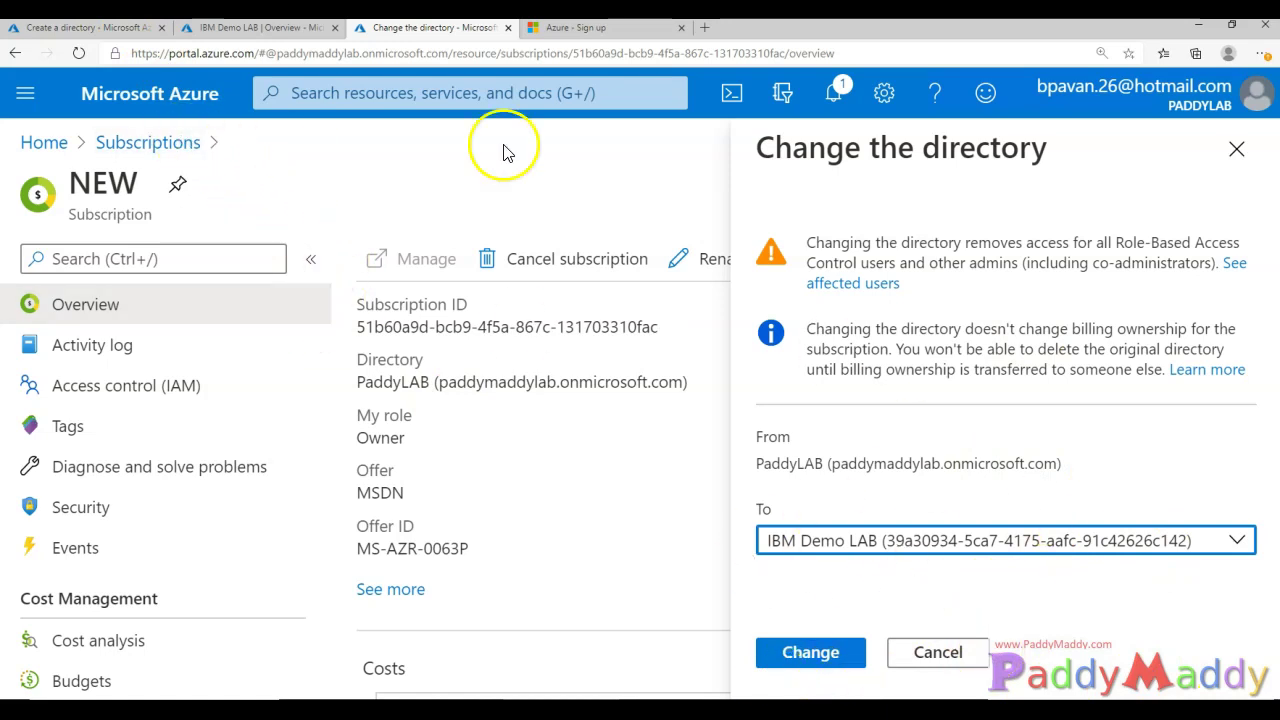
- Go to PaddyLAB's Azure Active Directory overview and examine the primary domain in the tenant information
left_click(185, 95)
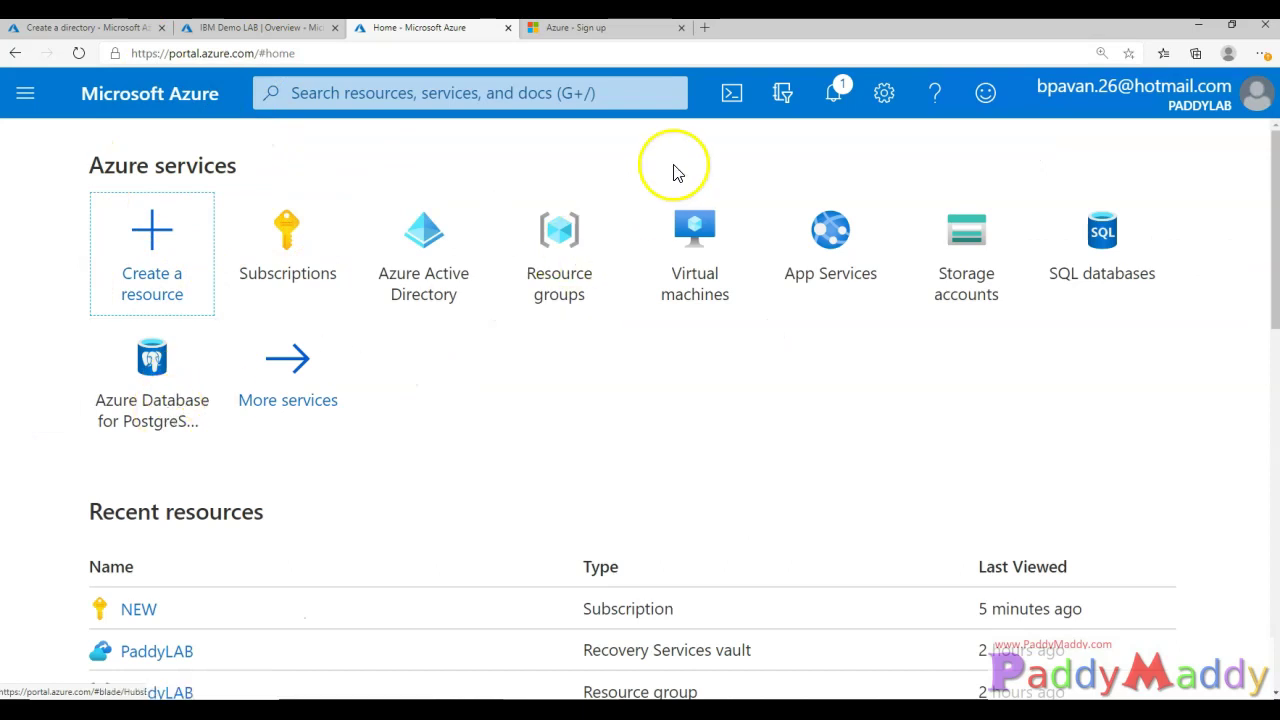
left_click(470, 272)
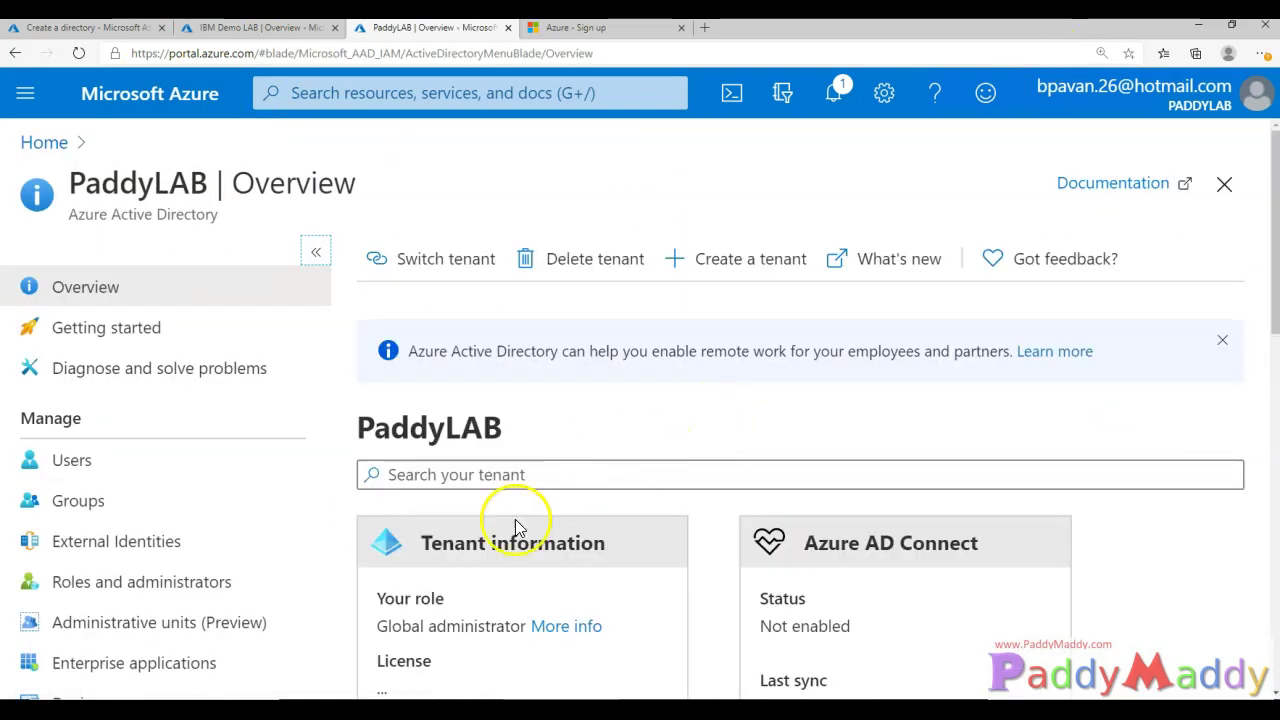
scroll(523, 543, "down", 7)
scroll(567, 577, "up", 3)
left_click_drag(385, 388, 601, 395)
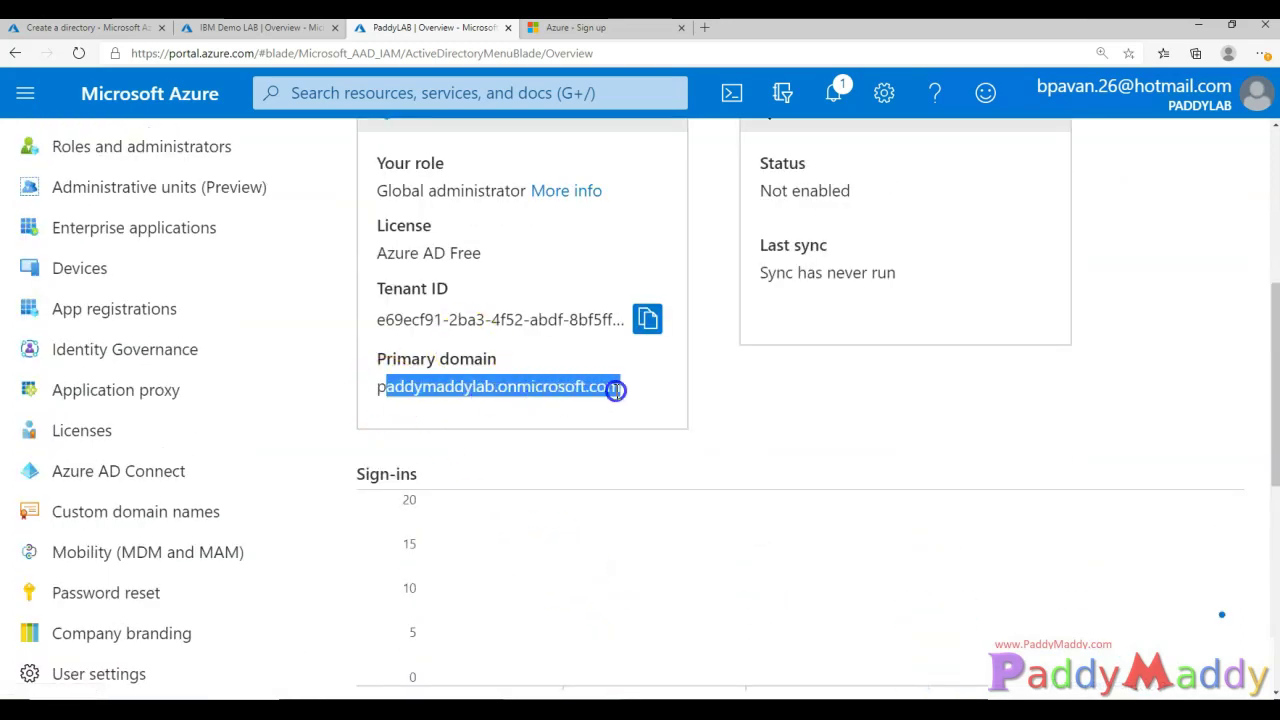
left_click(500, 386)
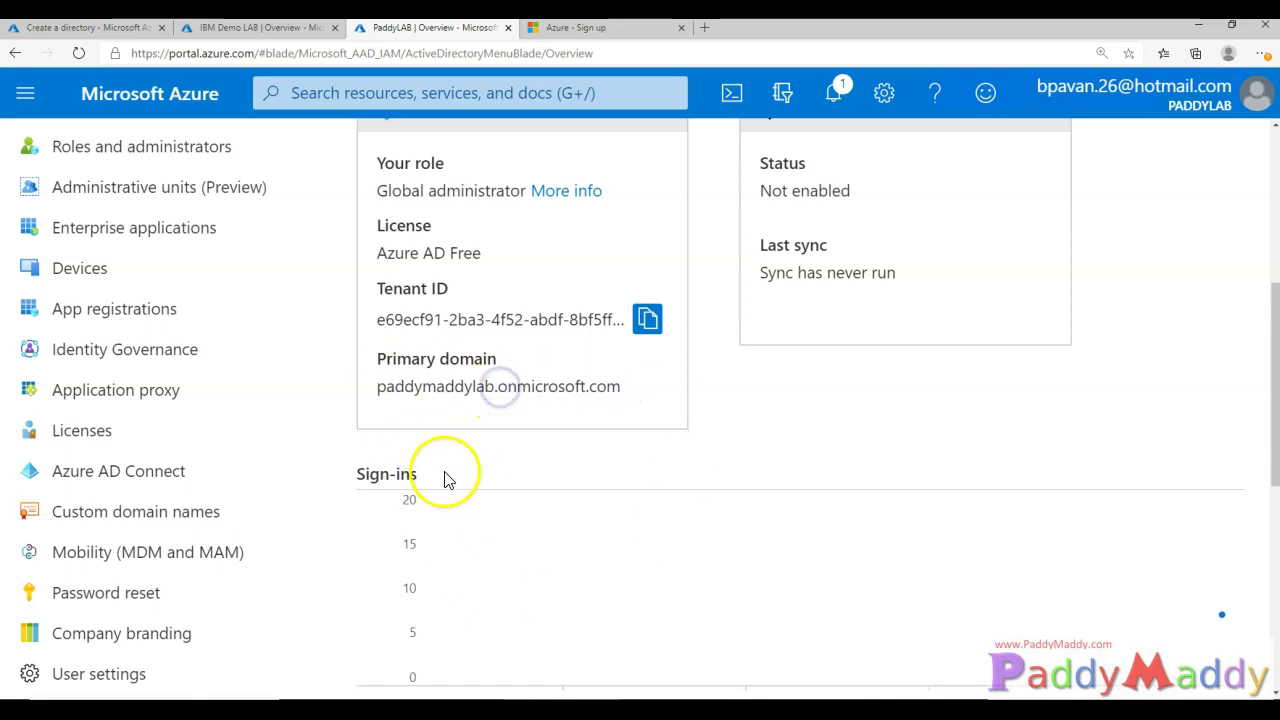
scroll(443, 477, "up", 4)
scroll(505, 529, "down", 3)
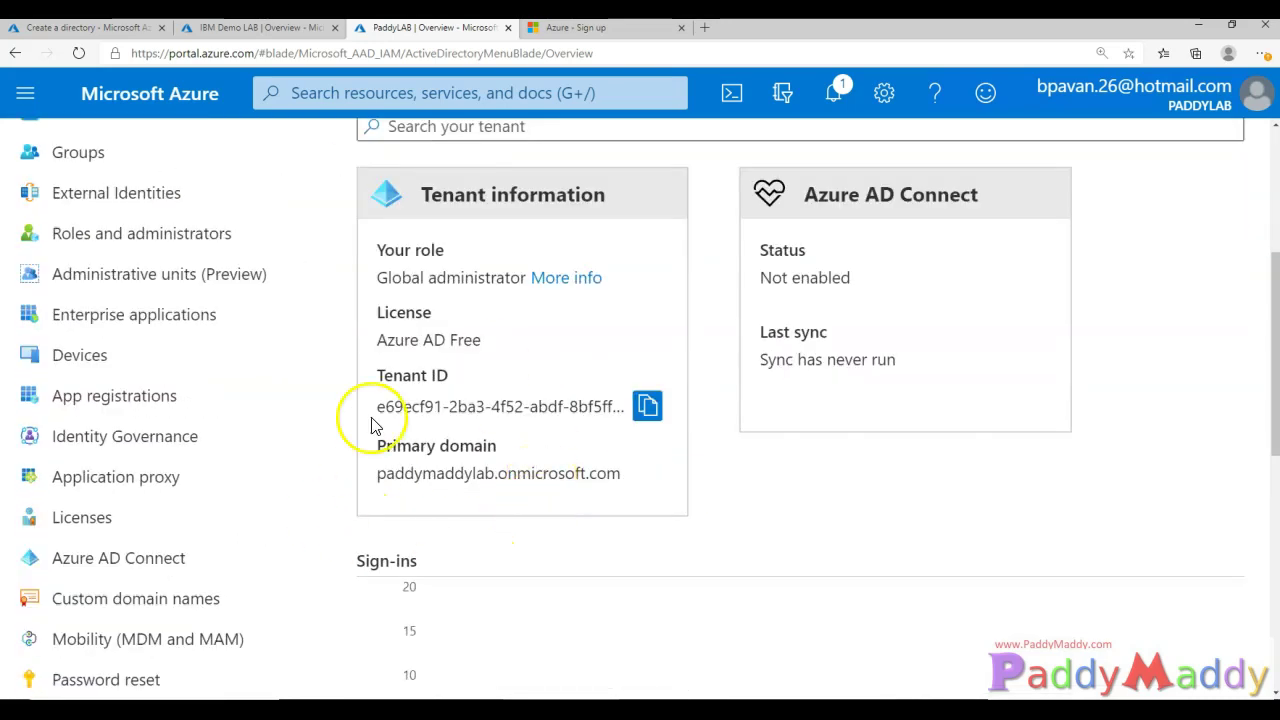
left_click(444, 483)
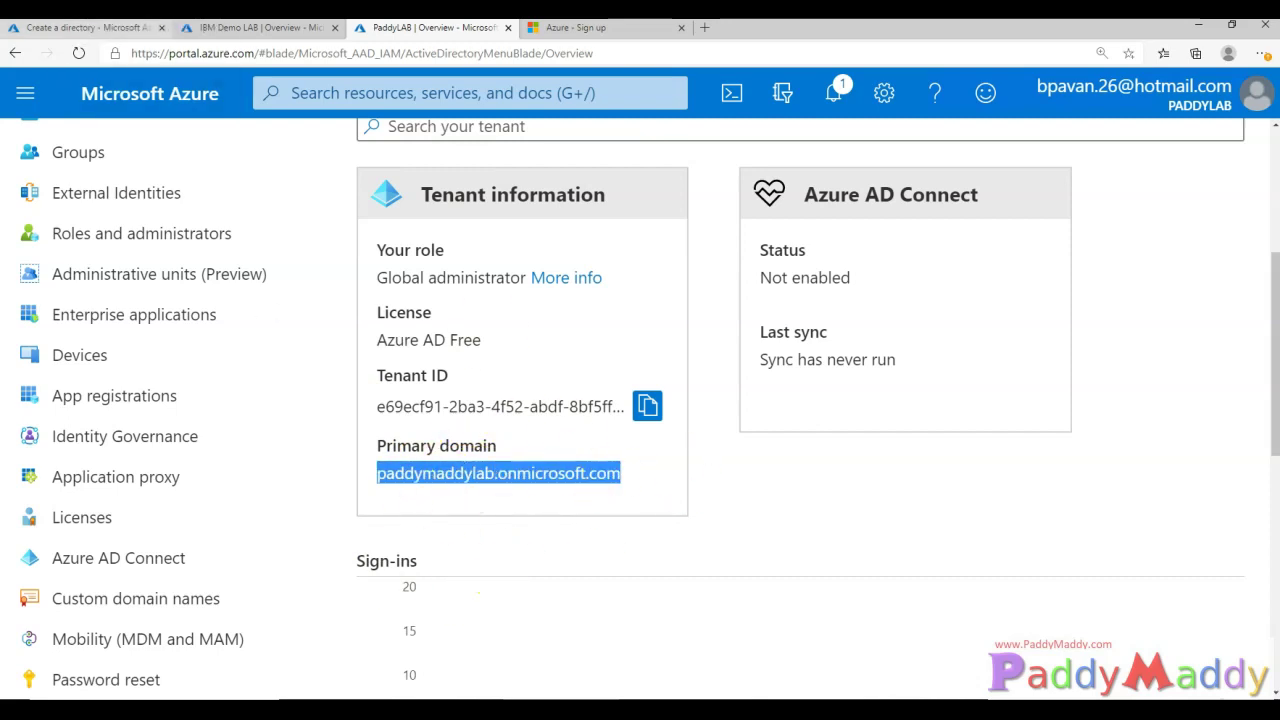
- Switch to PowerPoint and review the Tenant and Domain boxes on the Azure Active Directory vocabulary slide
key("alt+Tab")
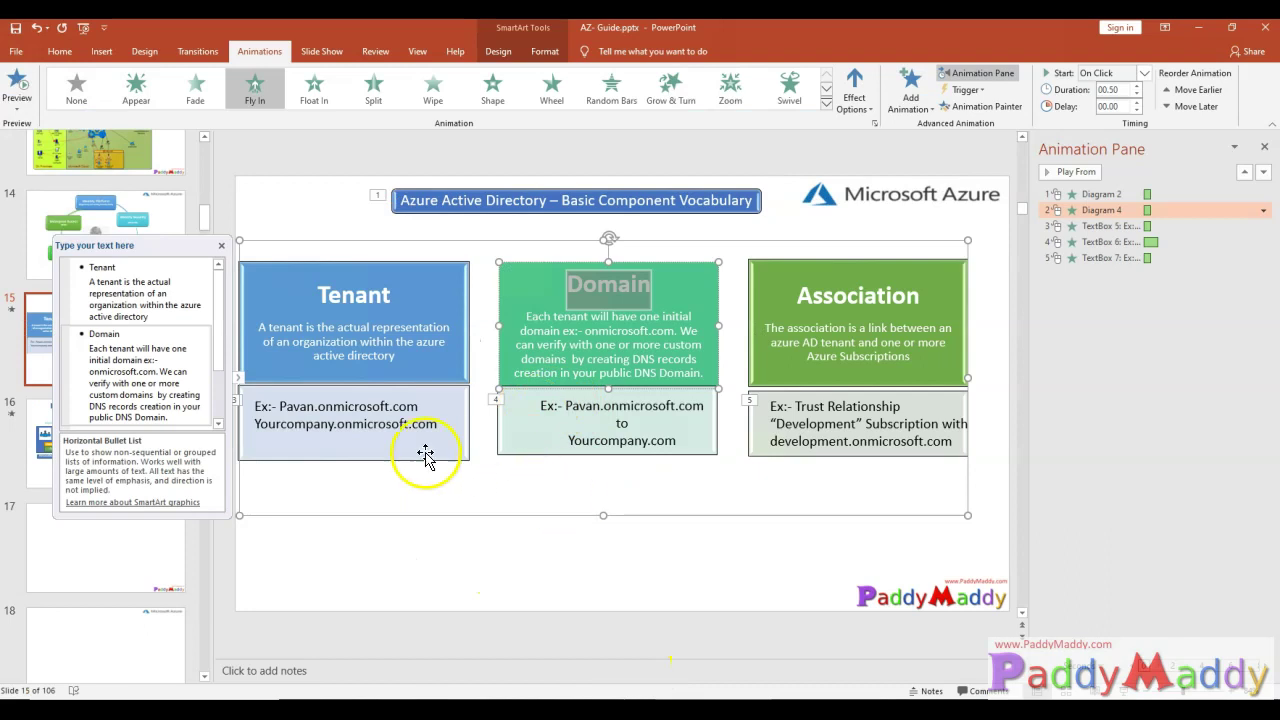
left_click(354, 418)
left_click(337, 300)
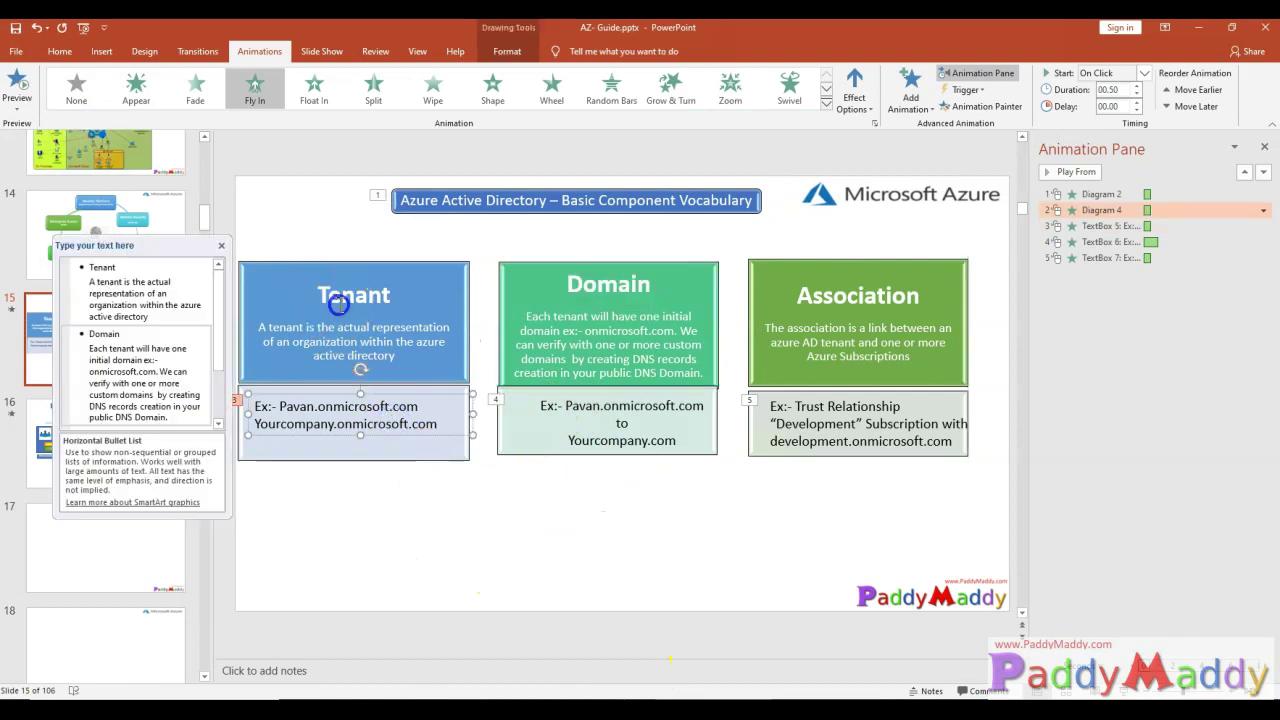
double_click(612, 287)
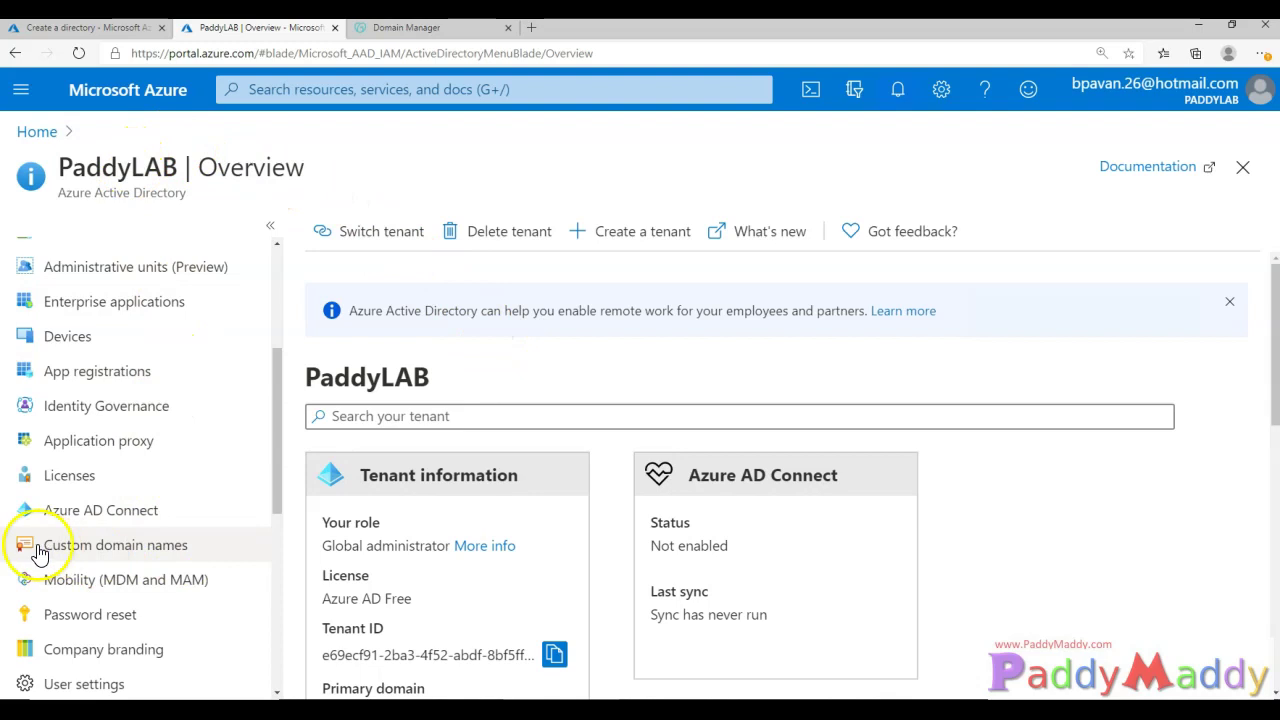
- Return to PaddyLAB's Azure Active Directory in the Azure portal and open its custom domain names
scroll(157, 571, "up", 3)
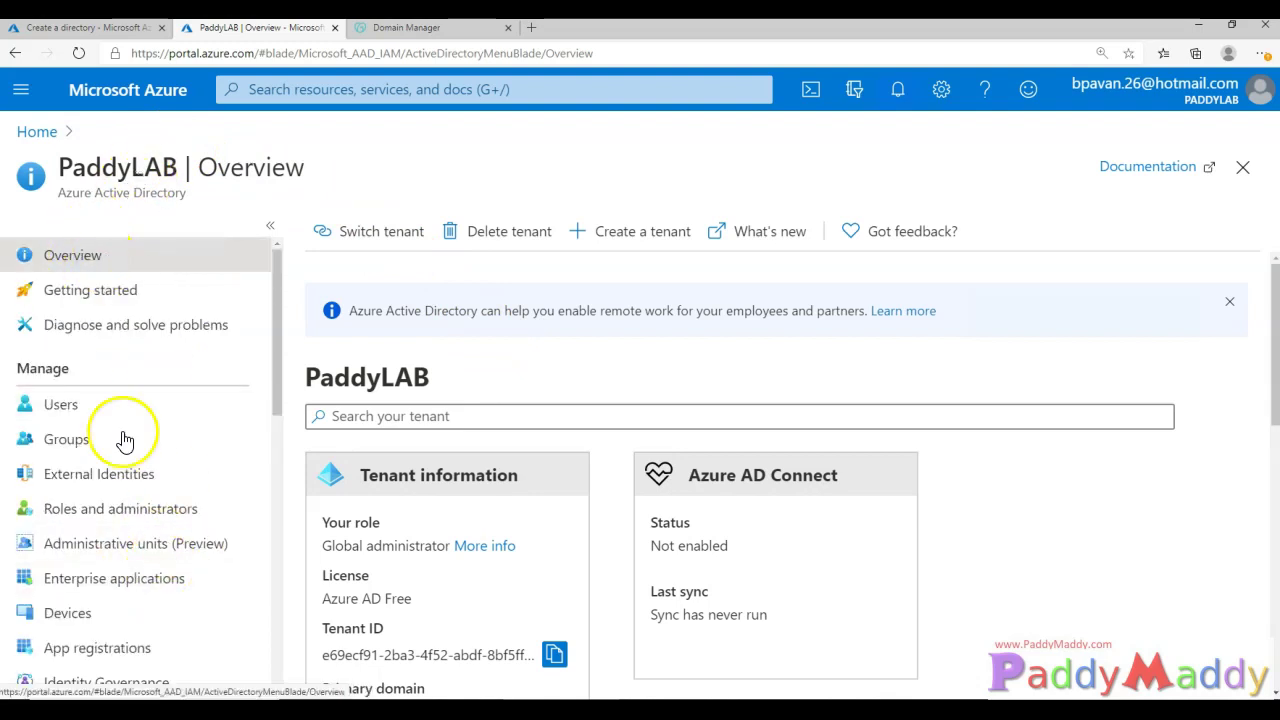
scroll(140, 500, "down", 3)
scroll(100, 603, "down", 1)
scroll(90, 615, "up", 4)
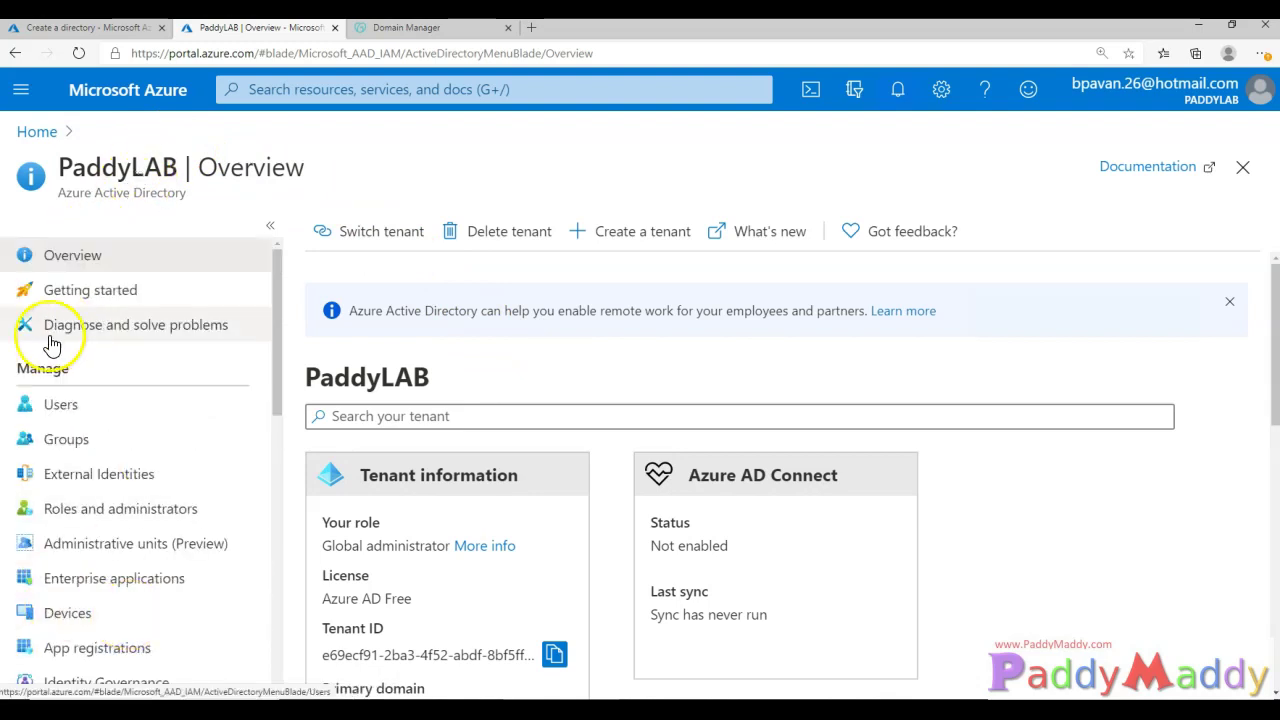
double_click(89, 374)
scroll(131, 589, "down", 2)
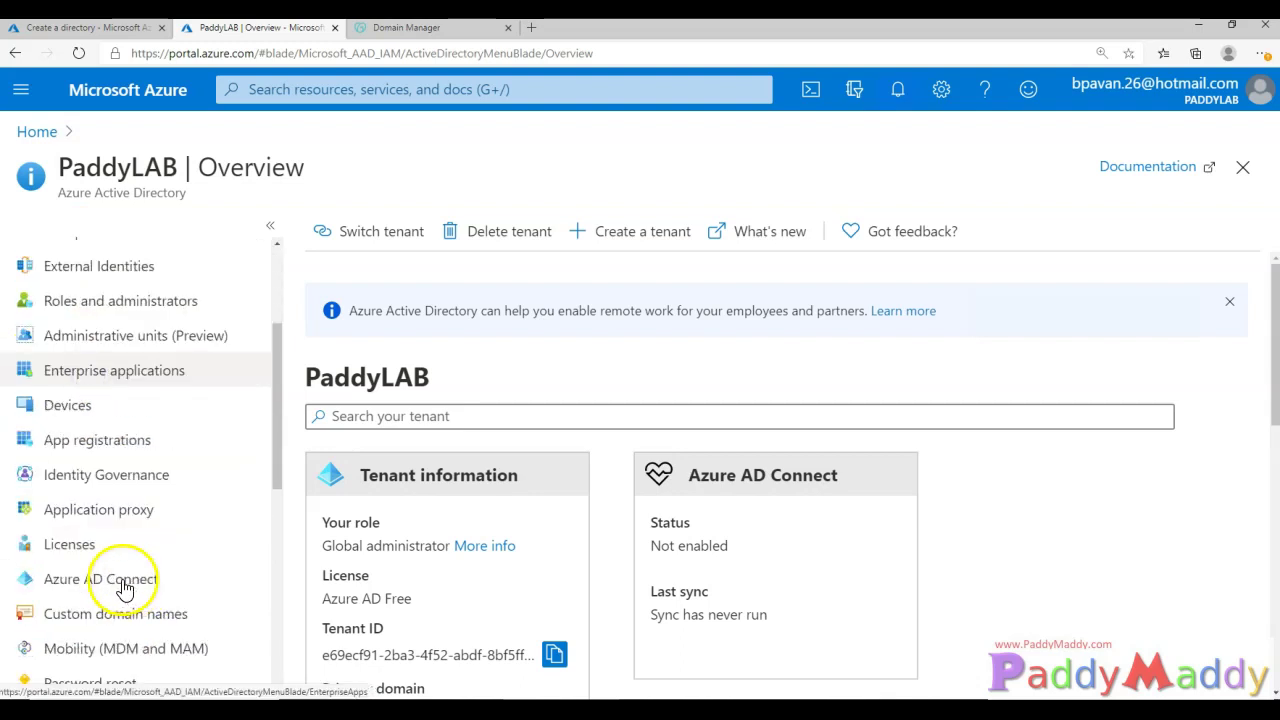
left_click(110, 616)
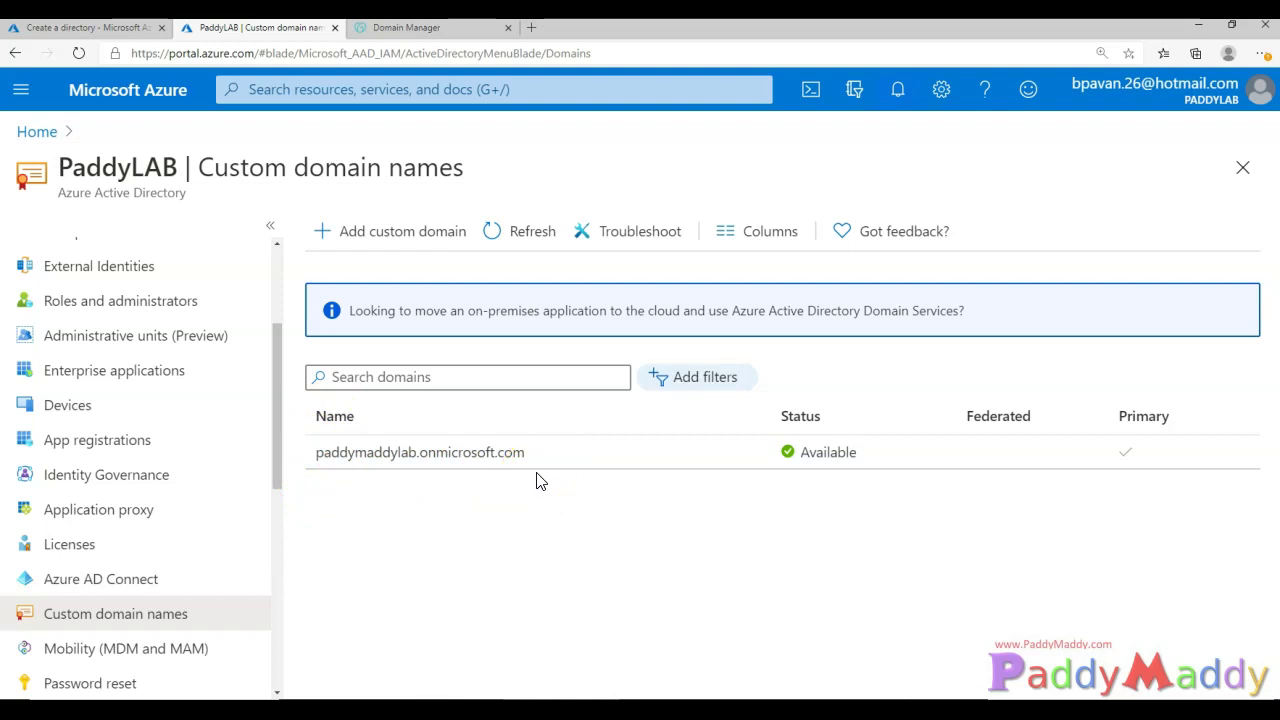
- Add LEARNINMYLAB.COM, copied from the GoDaddy Domain Manager, as a custom domain name for PaddyLAB
left_click(361, 247)
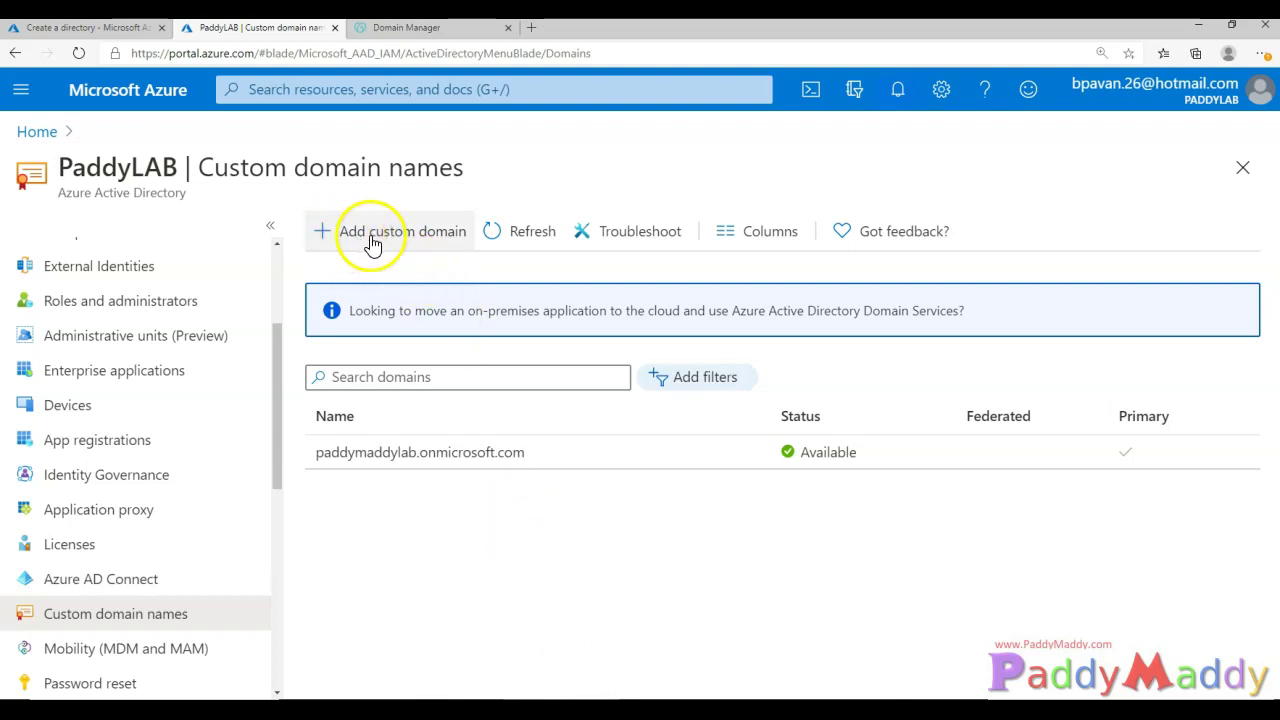
left_click(372, 243)
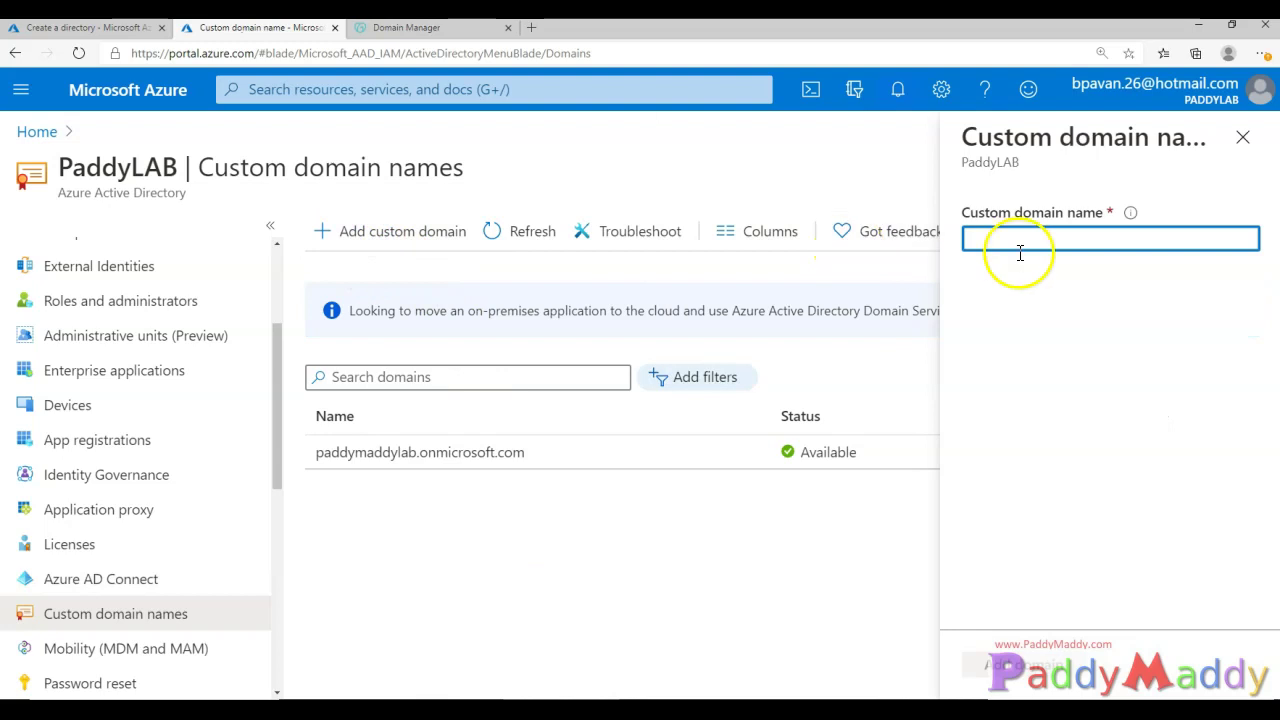
left_click(1018, 241)
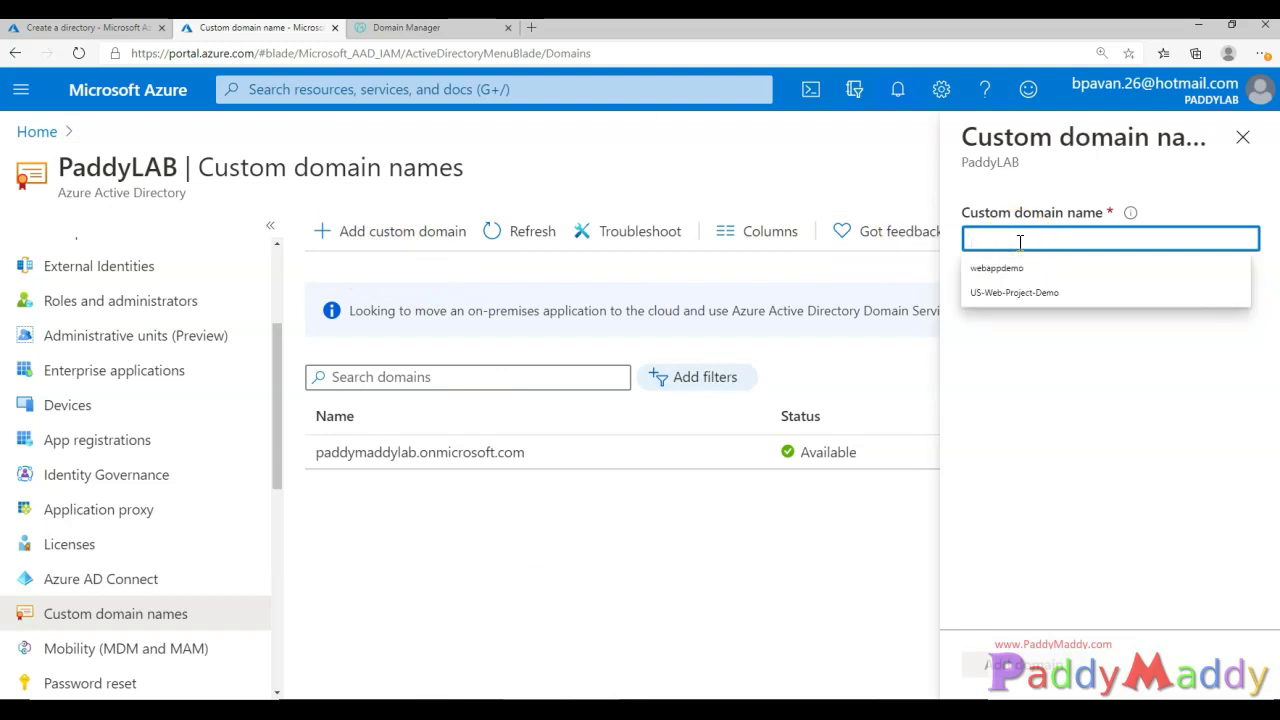
left_click(400, 27)
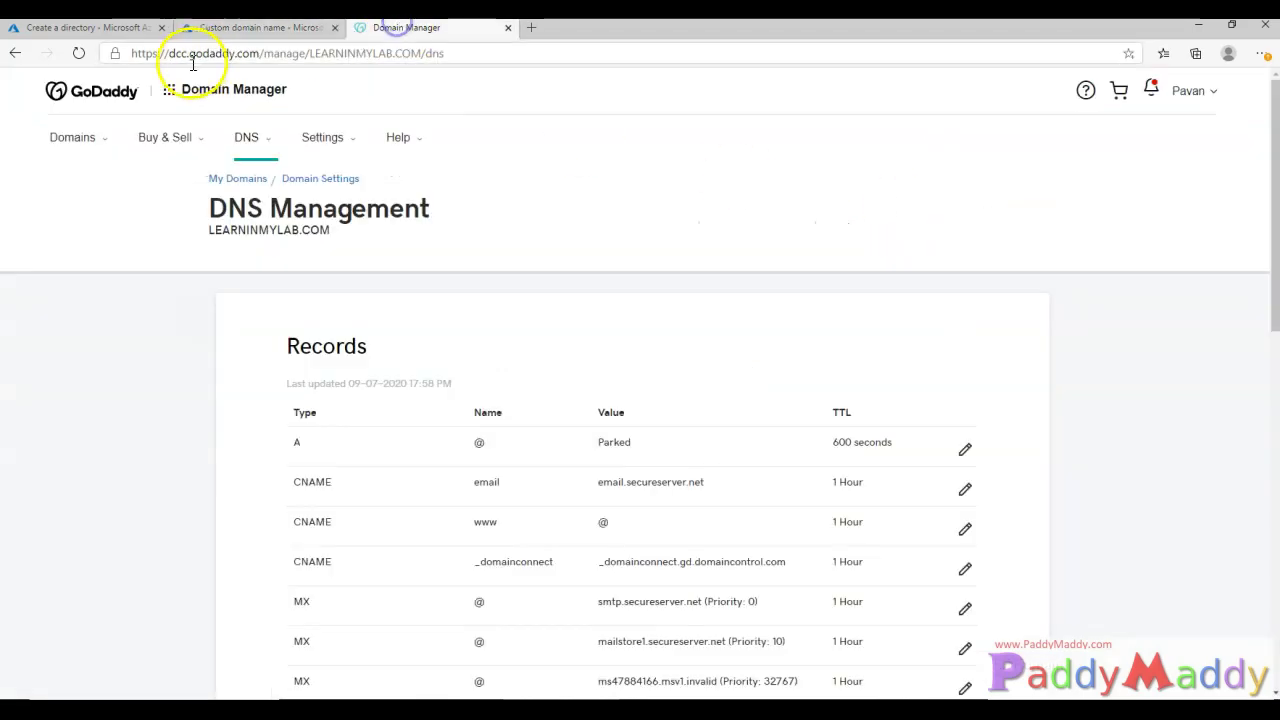
double_click(250, 228)
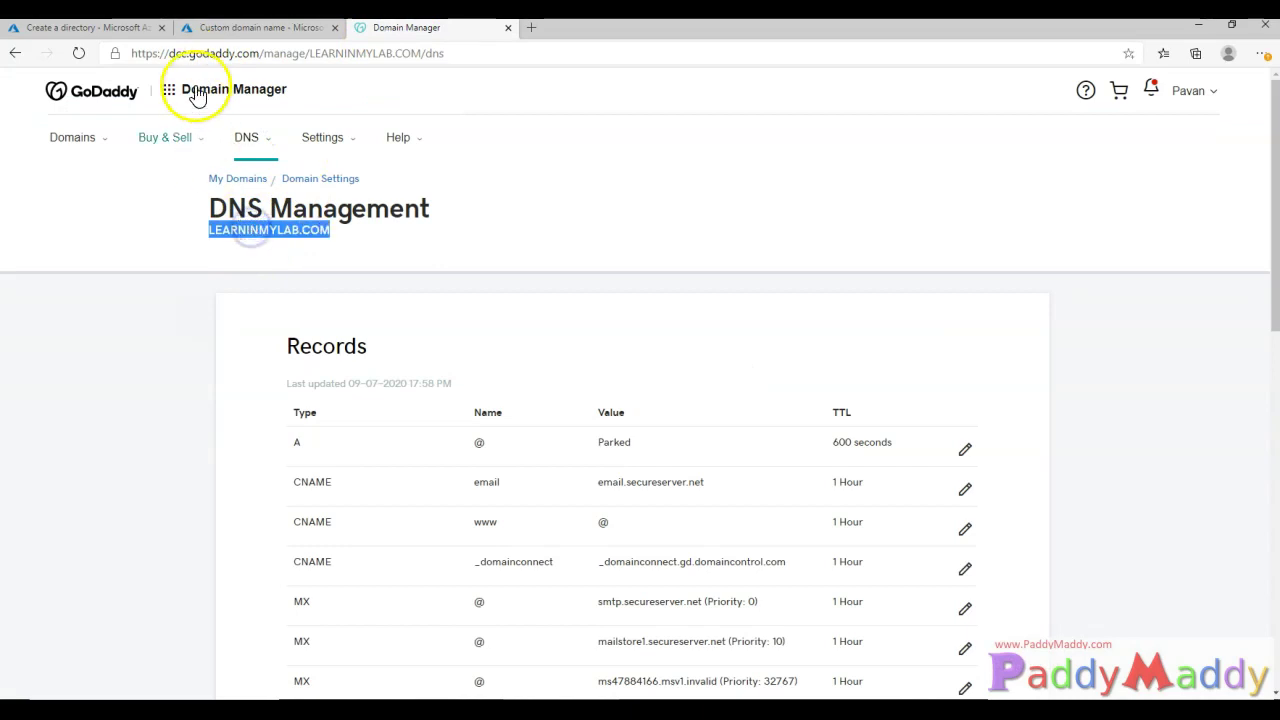
left_click(234, 27)
left_click(1034, 236)
type("LEARNINMYLAB.COM")
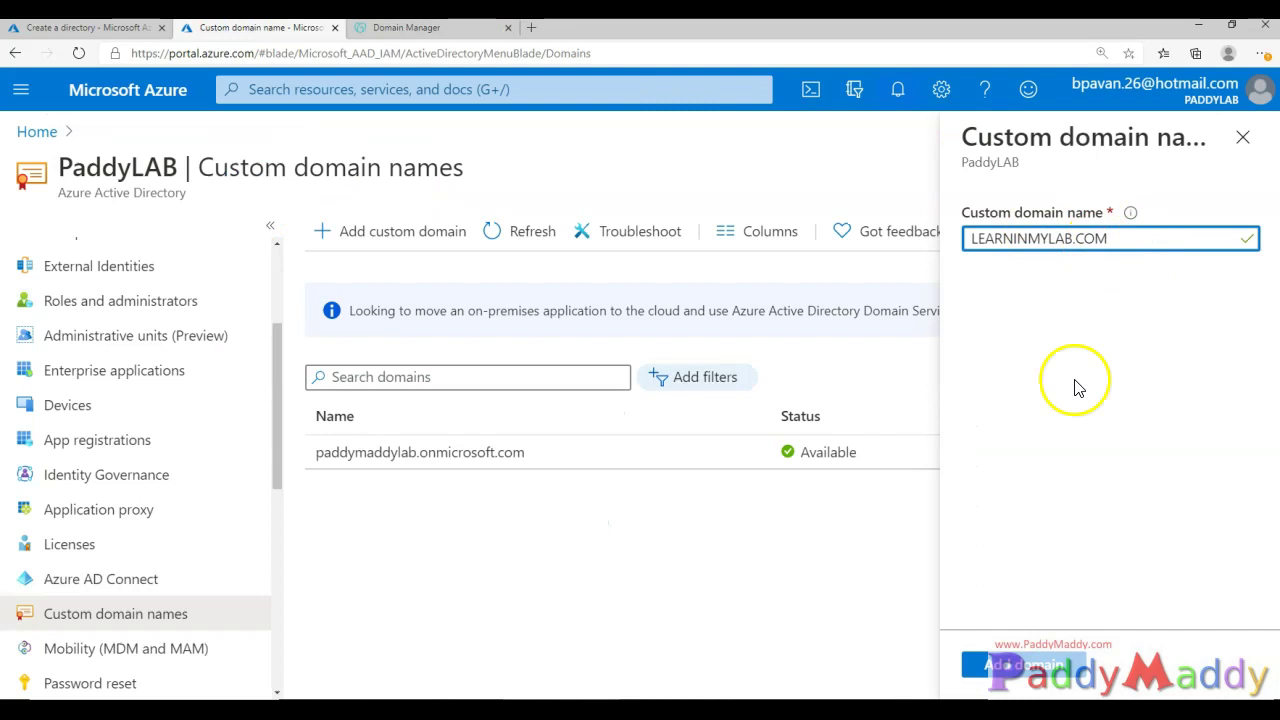
left_click(1020, 665)
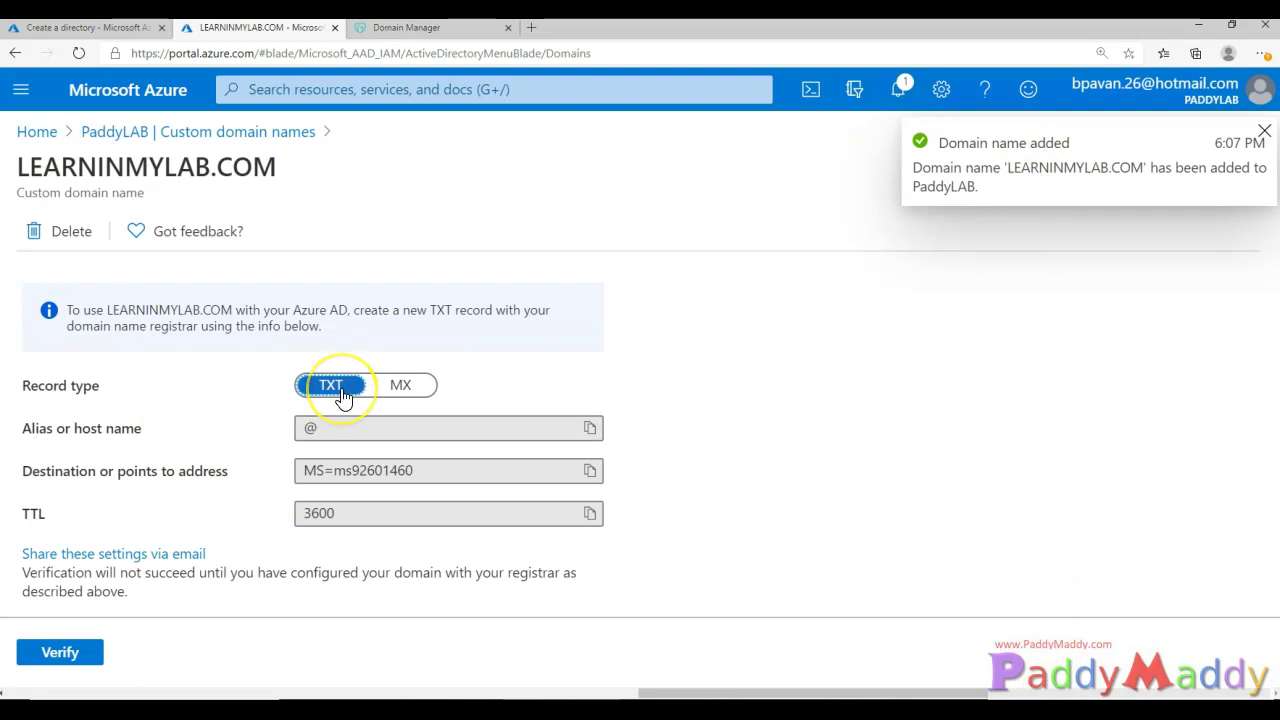
- Compare the MX and TXT verification settings for LEARNINMYLAB.COM, ending on the TXT record type
left_click(396, 400)
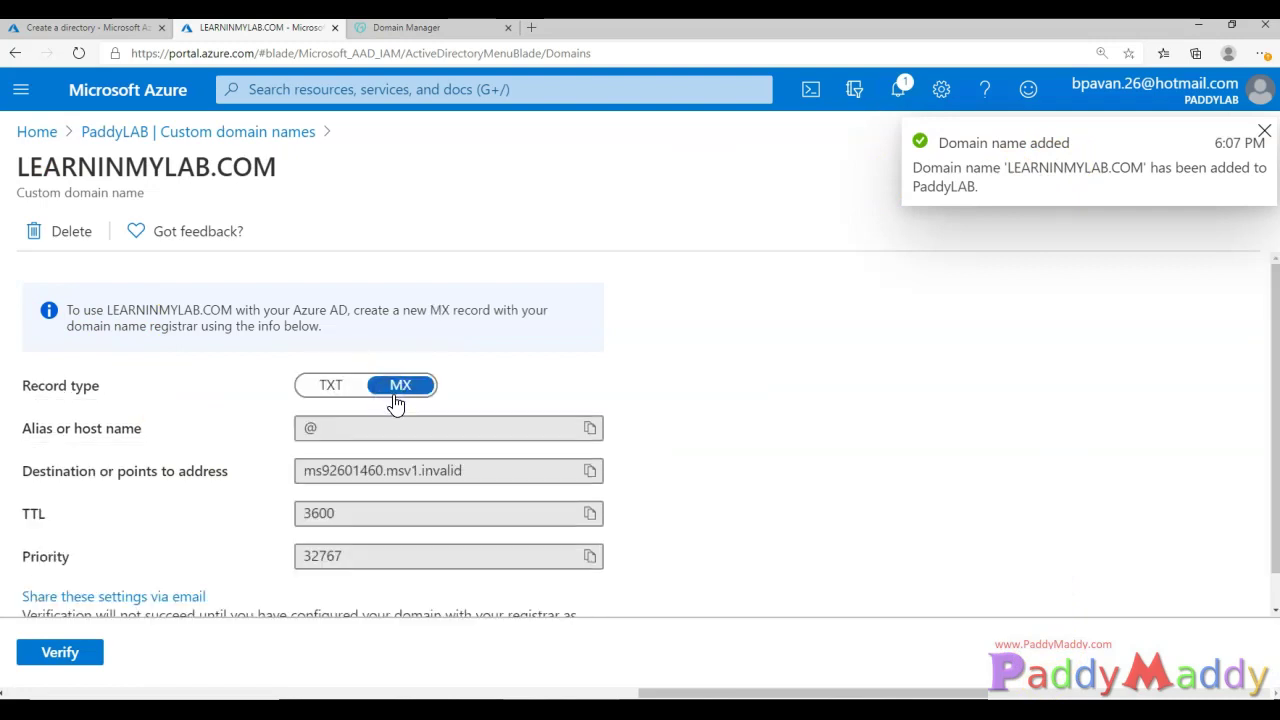
scroll(323, 503, "down", 1)
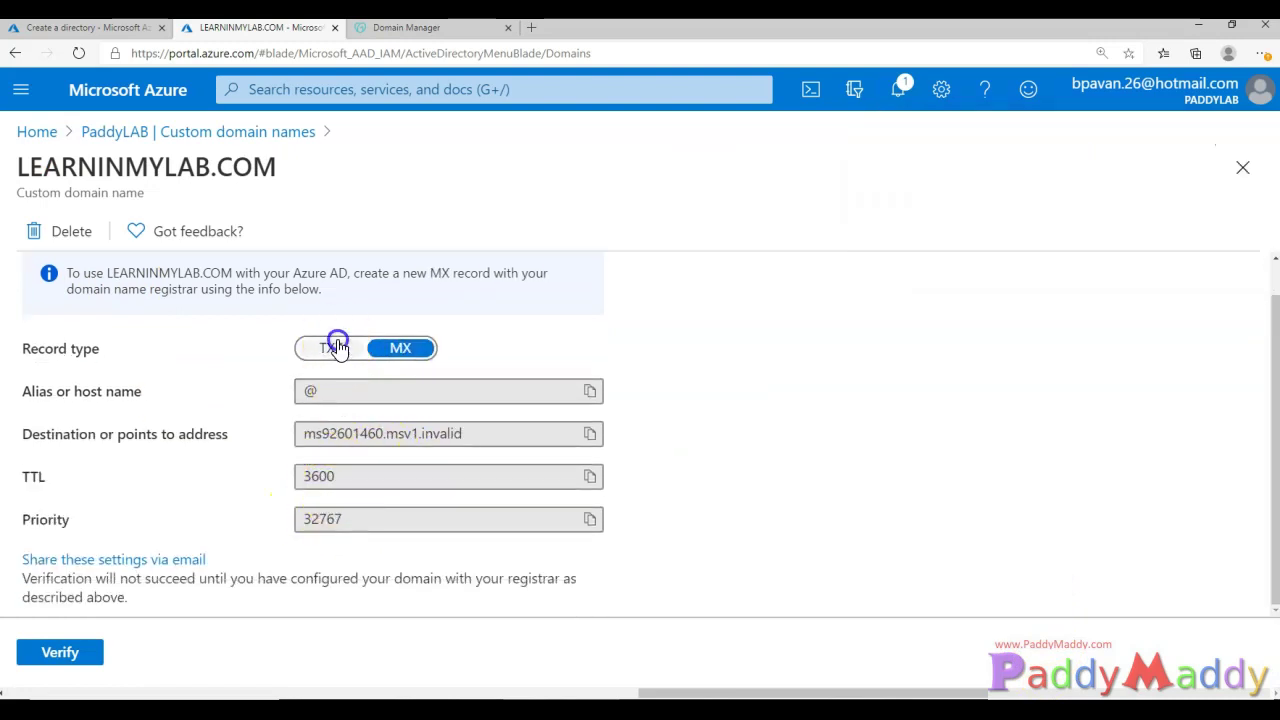
left_click(335, 385)
left_click(312, 432)
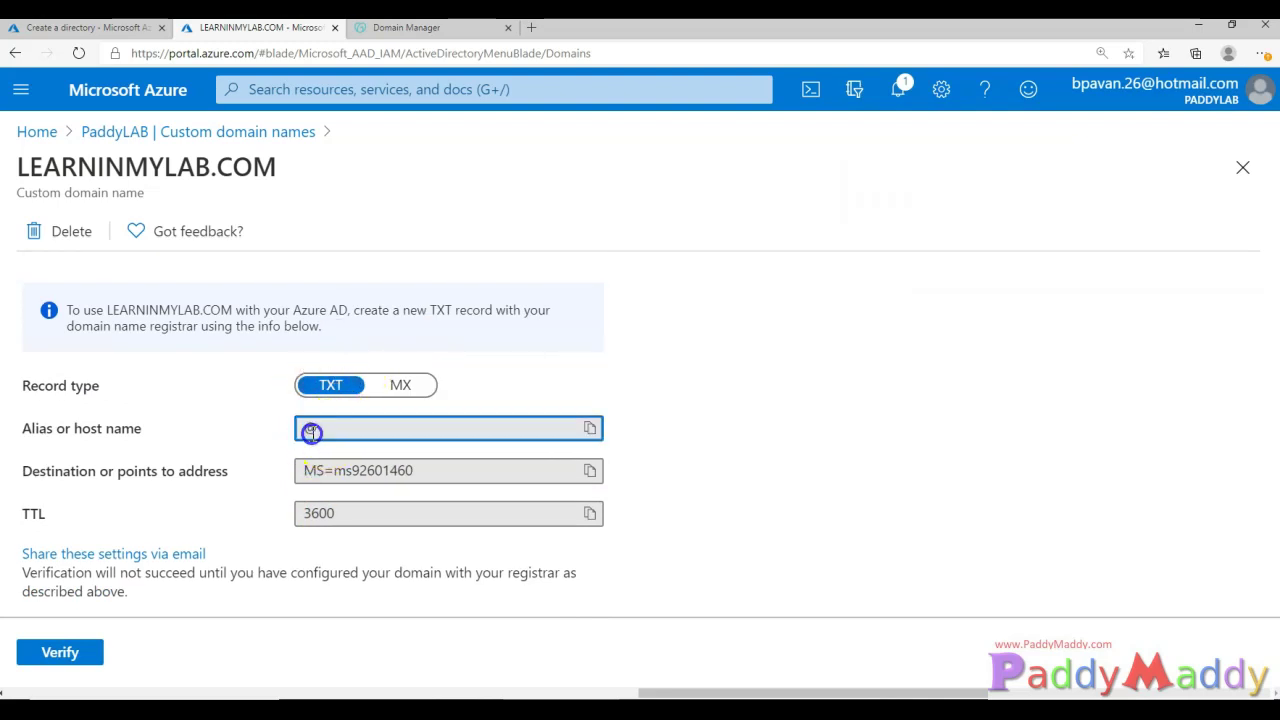
- Switch to the GoDaddy Domain Manager and review the existing DNS records of LEARNINMYLAB.COM
left_click(405, 30)
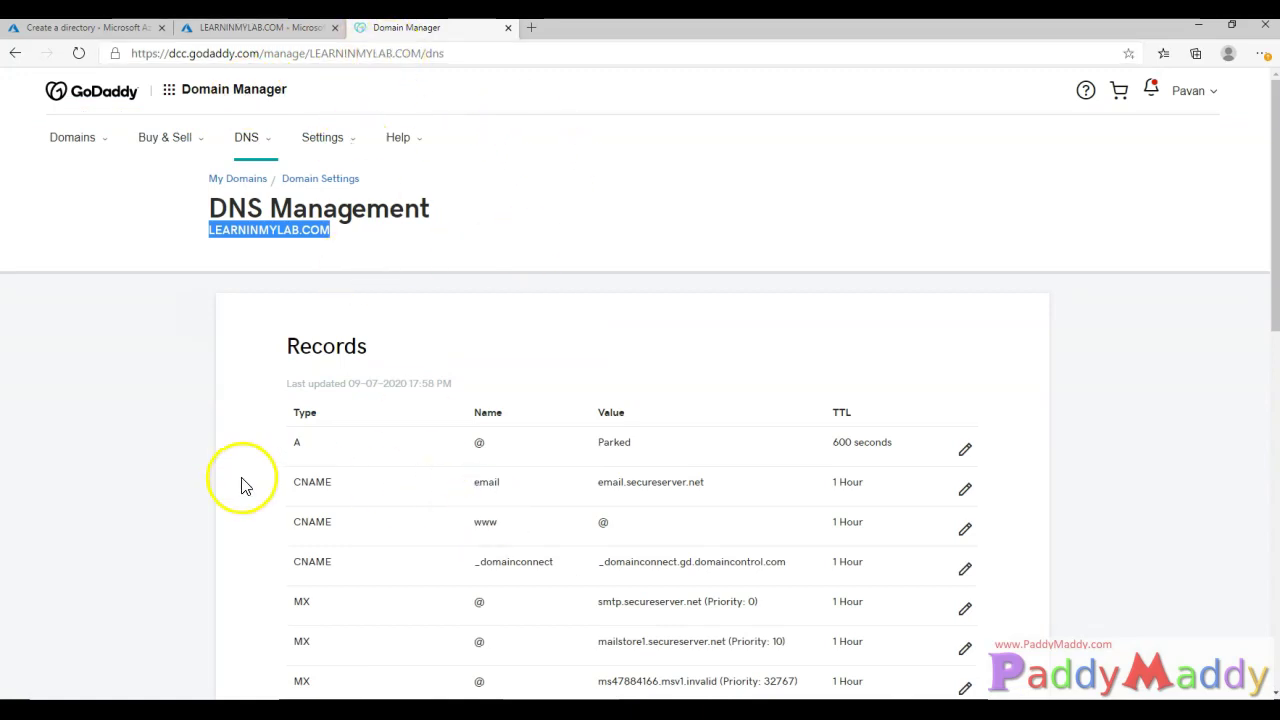
left_click_drag(228, 208, 390, 212)
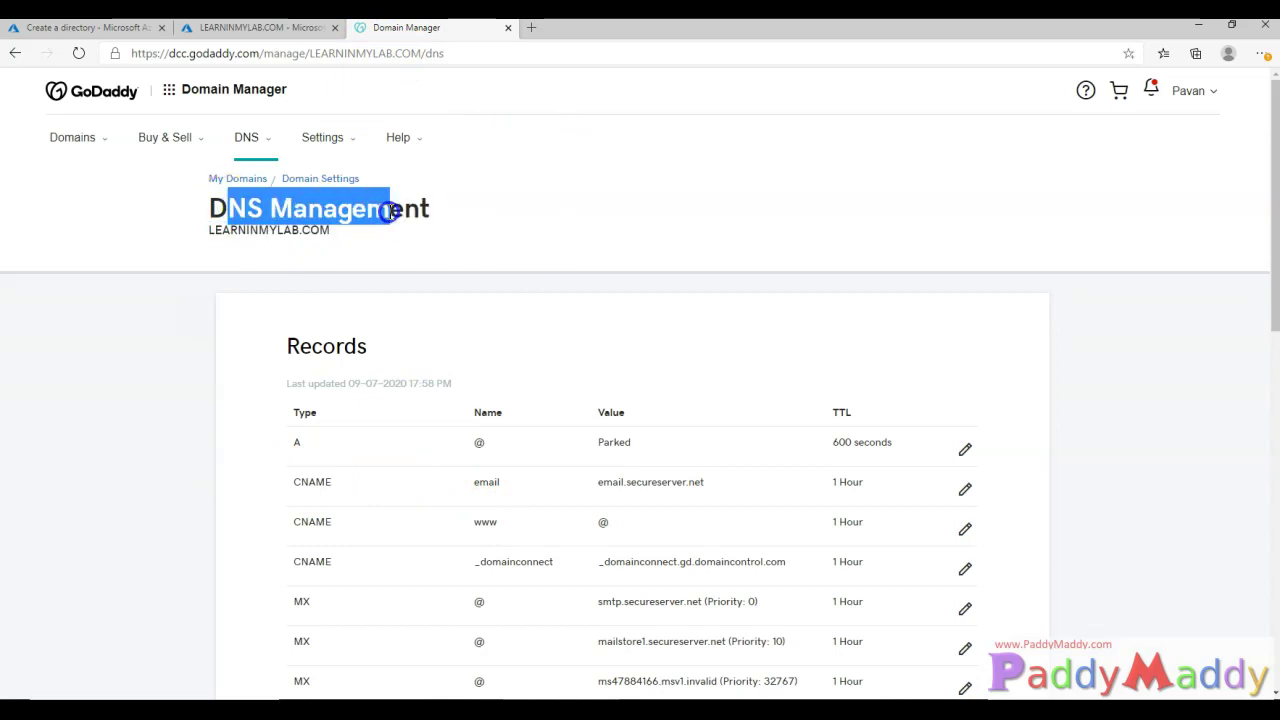
left_click(309, 243)
scroll(309, 243, "down", 4)
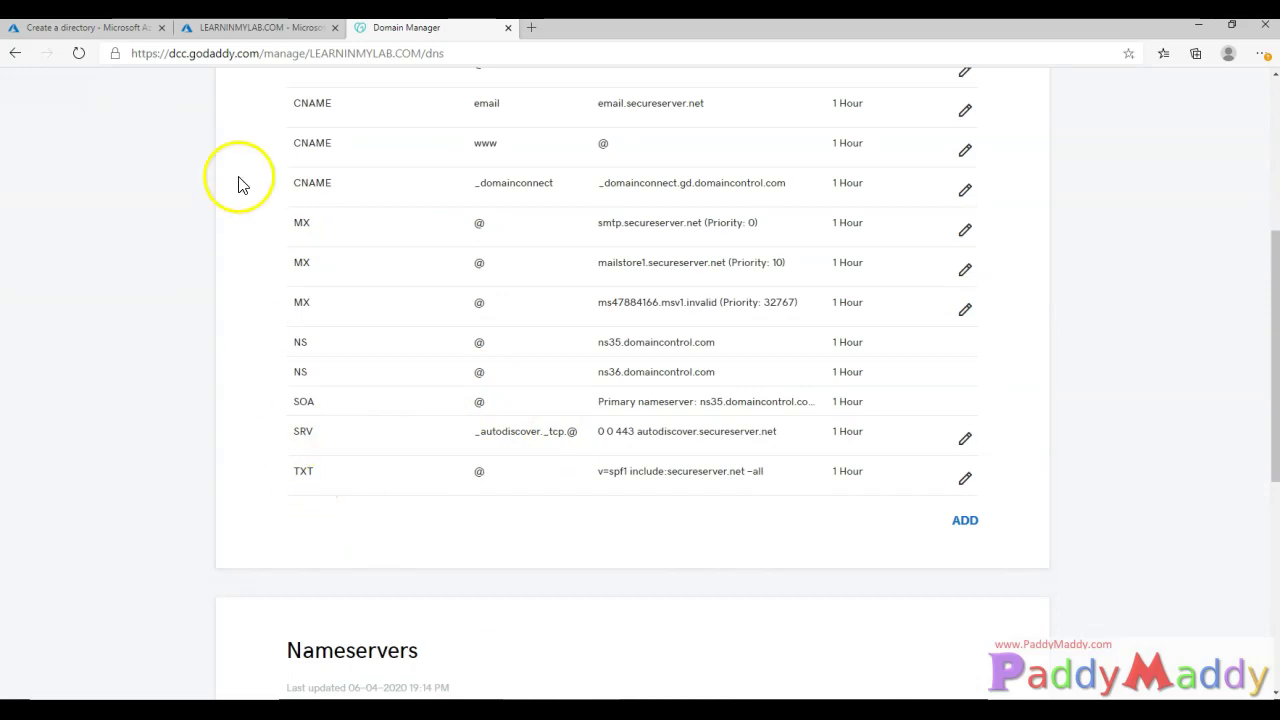
- Back in the Azure portal, check the TXT record's host name and copy its destination value
left_click(216, 28)
left_click(324, 425)
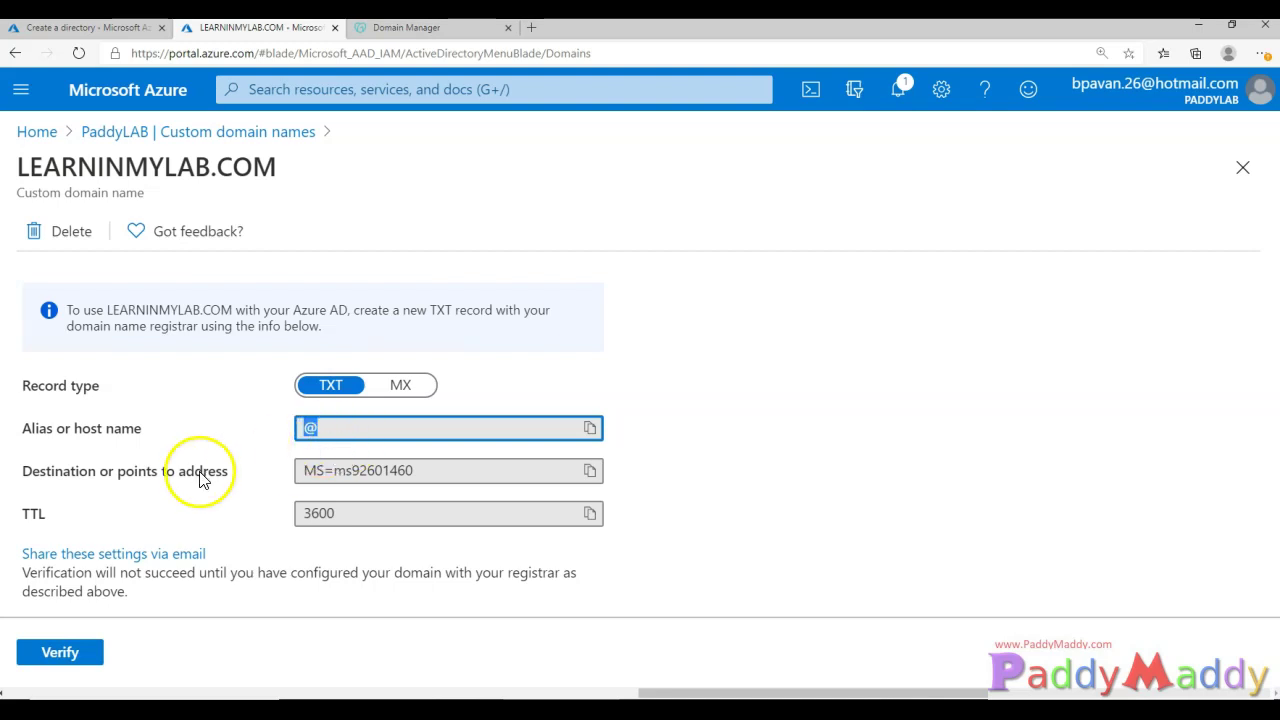
left_click(302, 470)
key("ctrl+c")
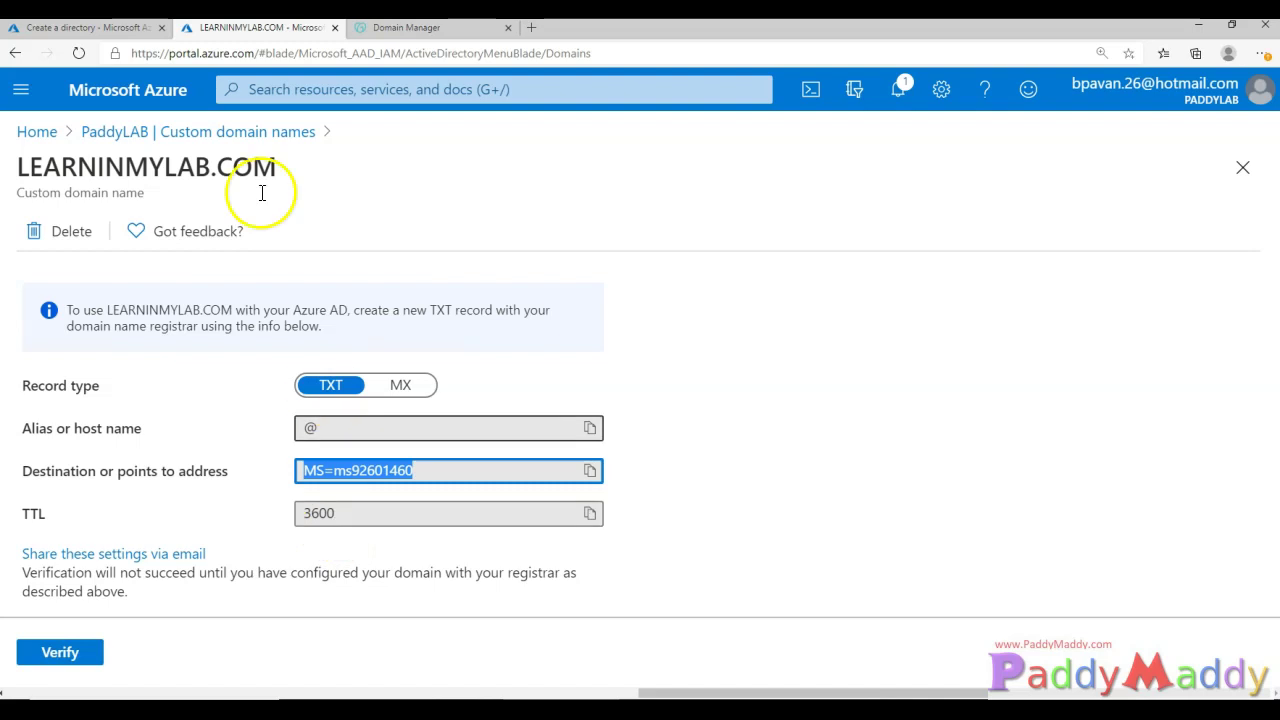
- Switch to the GoDaddy Domain Manager and start a new DNS record of type TXT for LEARNINMYLAB.COM
left_click(406, 27)
left_click(965, 521)
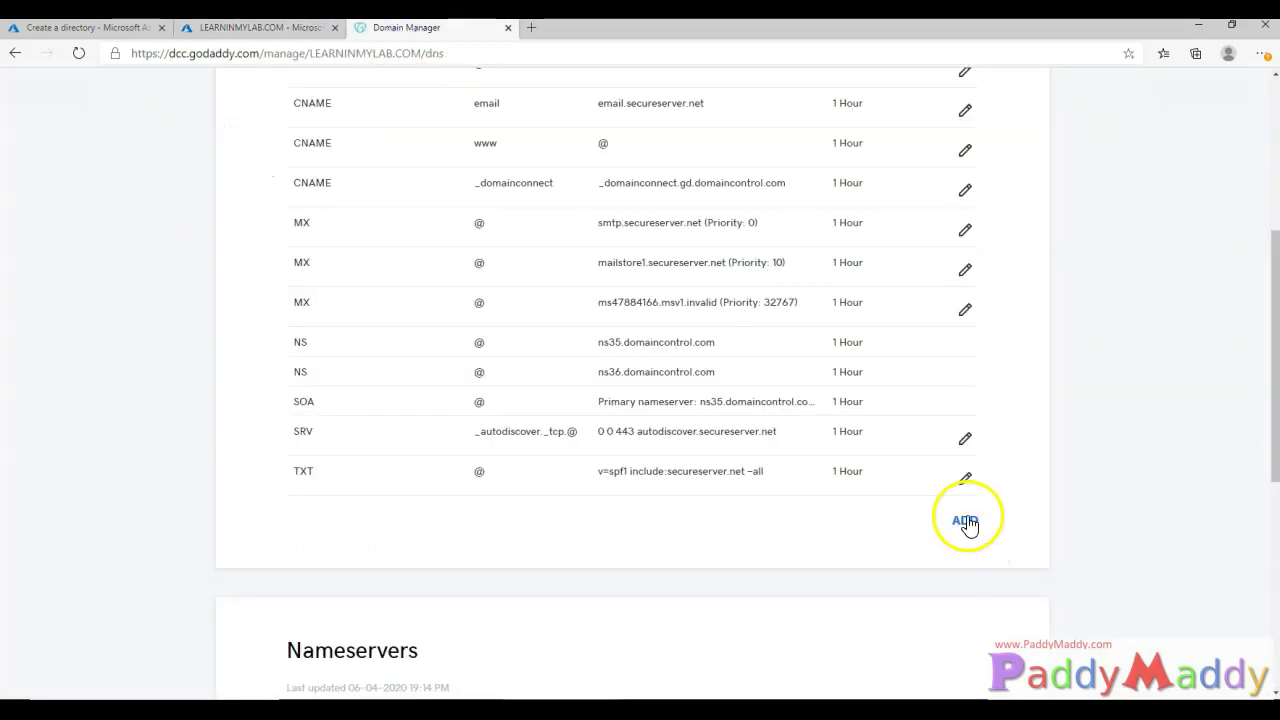
scroll(540, 457, "down", 5)
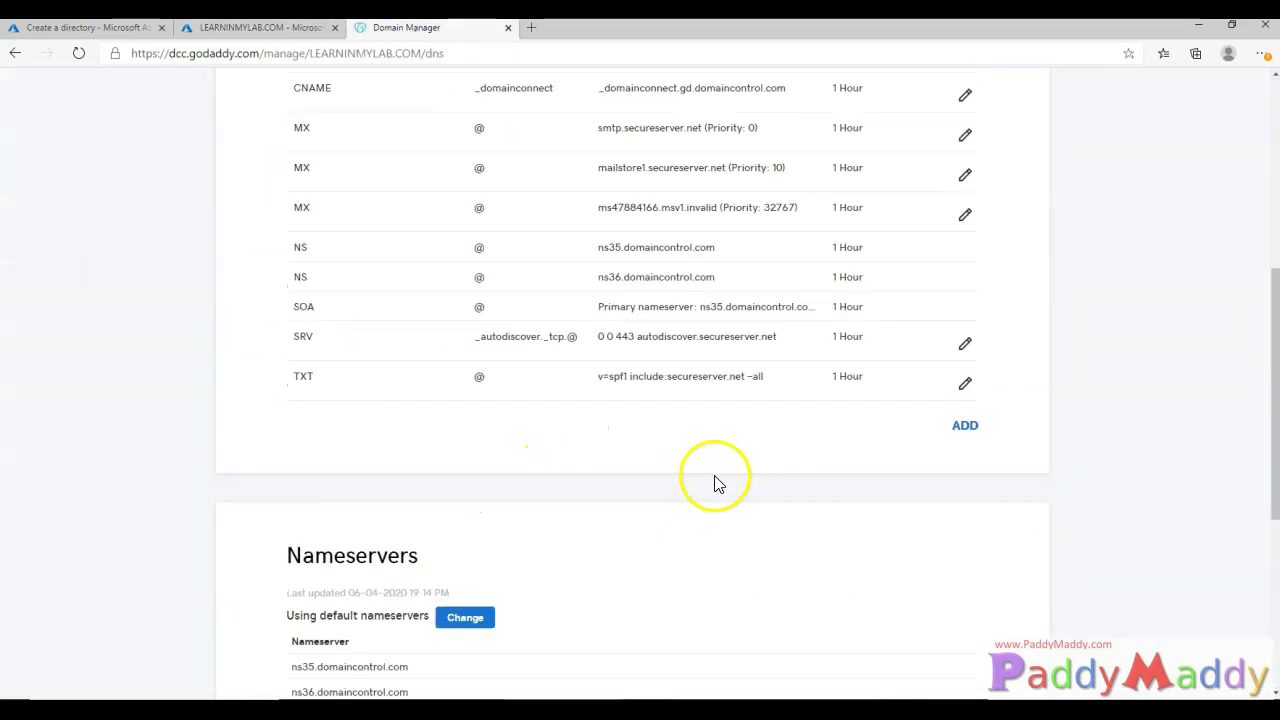
left_click(965, 428)
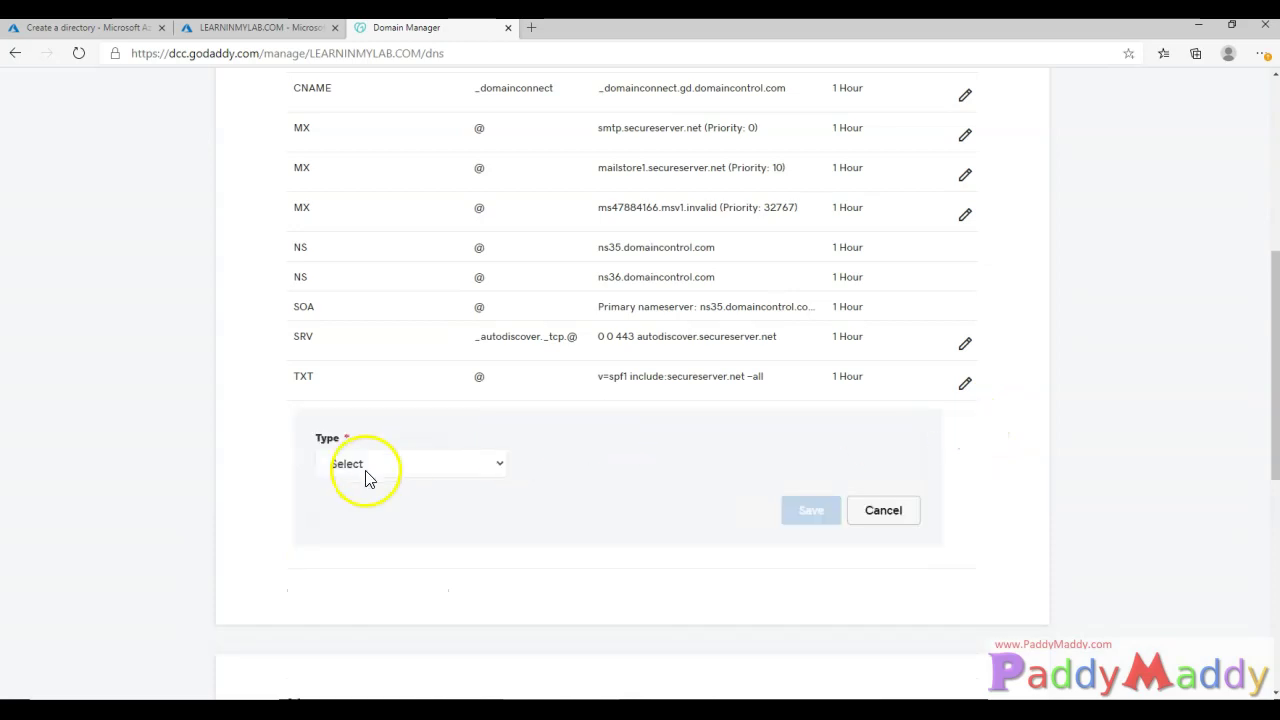
left_click(365, 464)
left_click(368, 581)
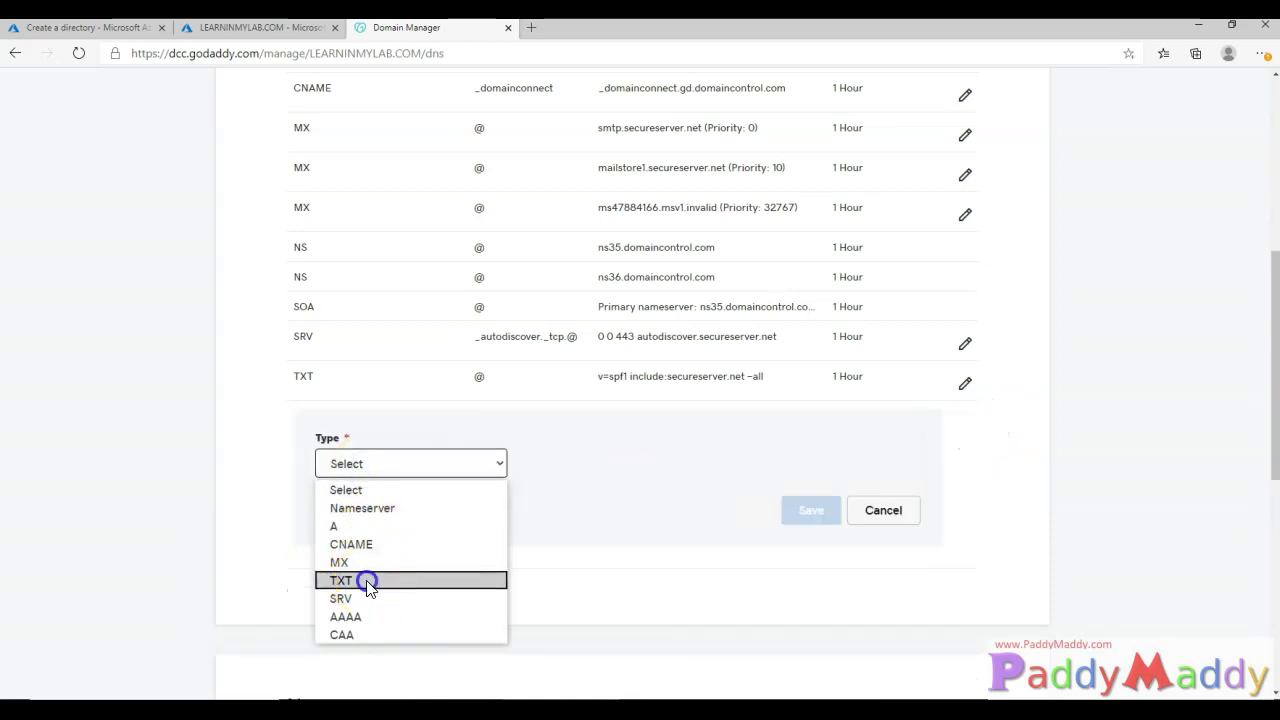
- Set the TXT record's host to @, paste the copied verification value as its TXT value, and save the record with the 1 Hour TTL
left_click(584, 470)
type("@")
left_click(766, 468)
key("ctrl+v")
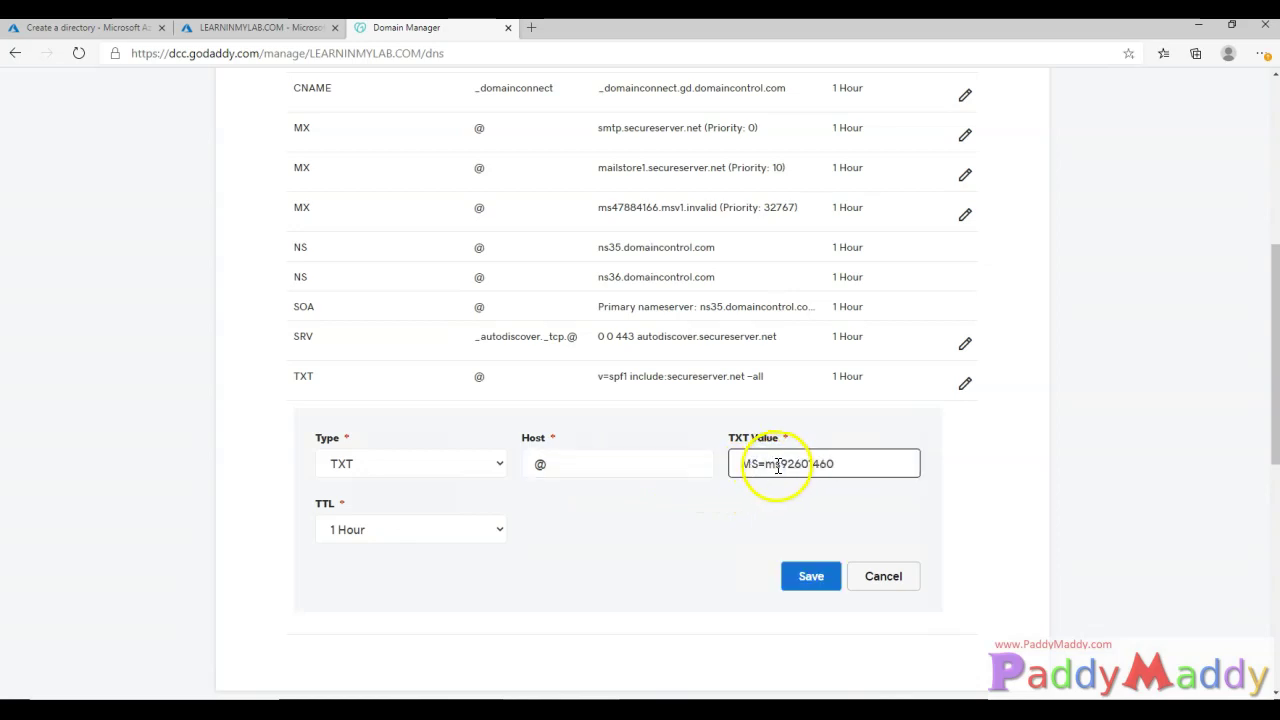
left_click_drag(759, 466, 868, 466)
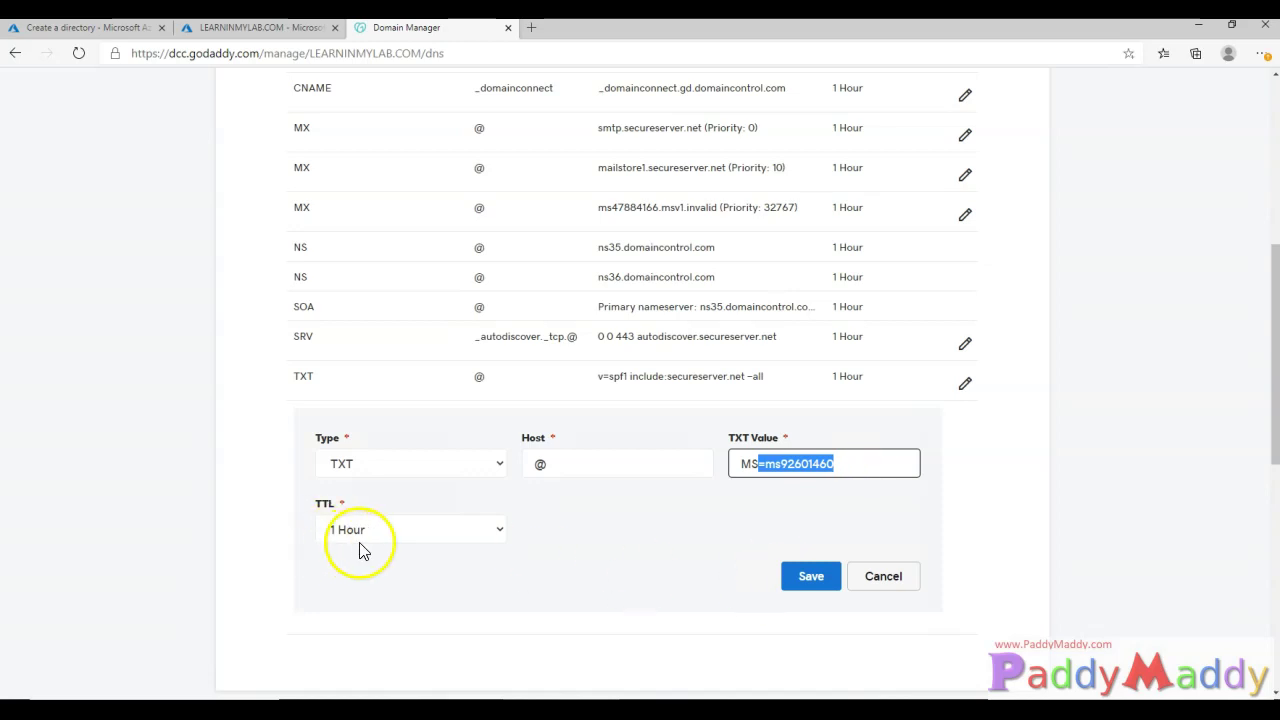
left_click(806, 576)
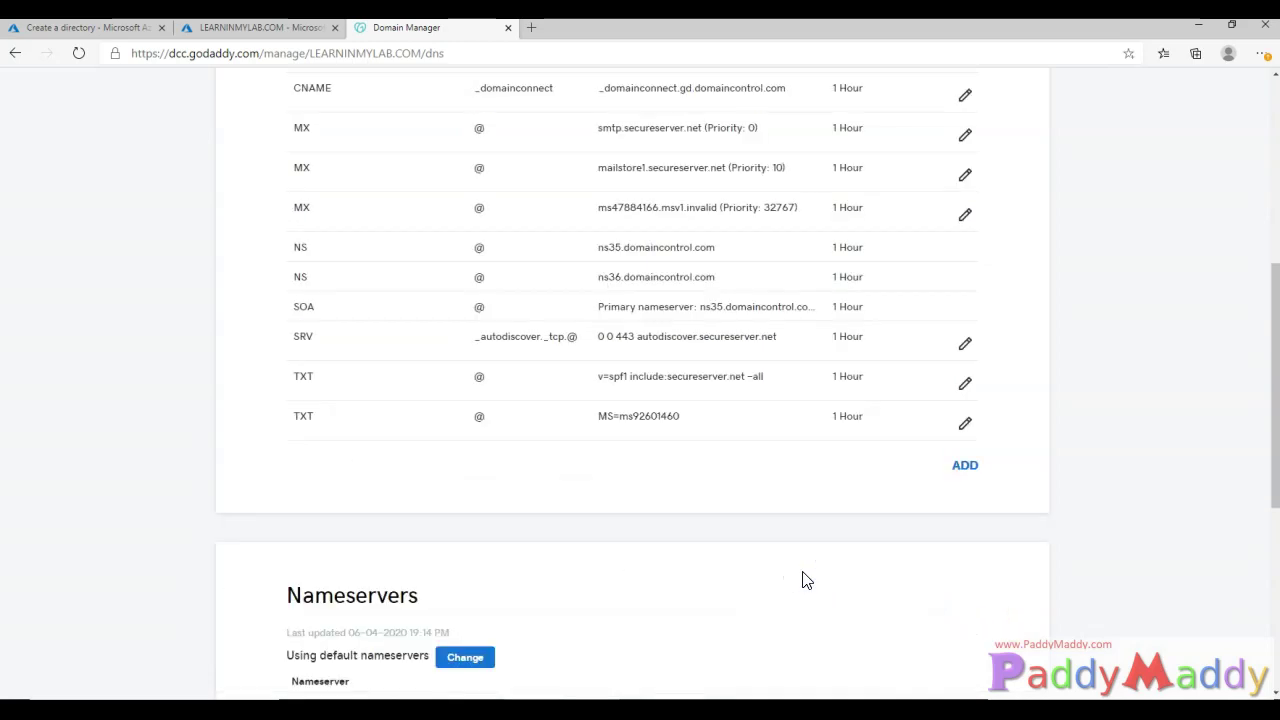
- Review the DNS records of LEARNINMYLAB.COM and check the newly added TXT entry
scroll(628, 480, "up", 3)
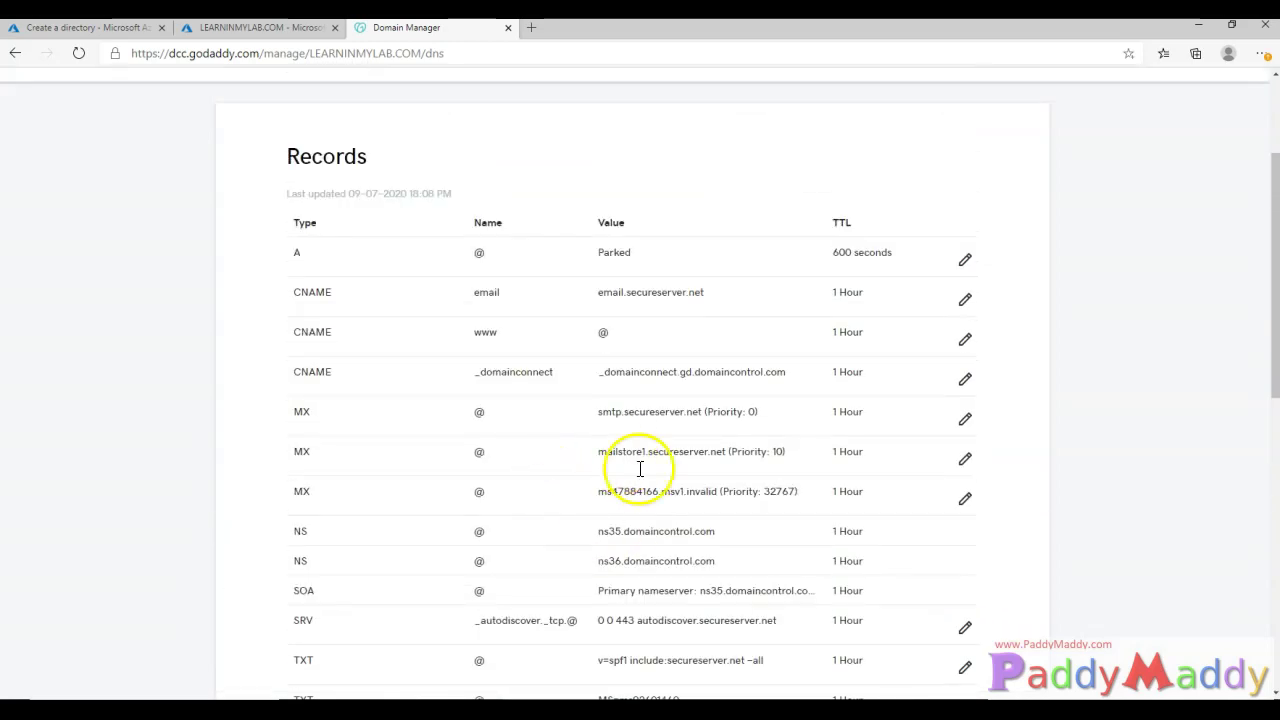
scroll(615, 430, "down", 3)
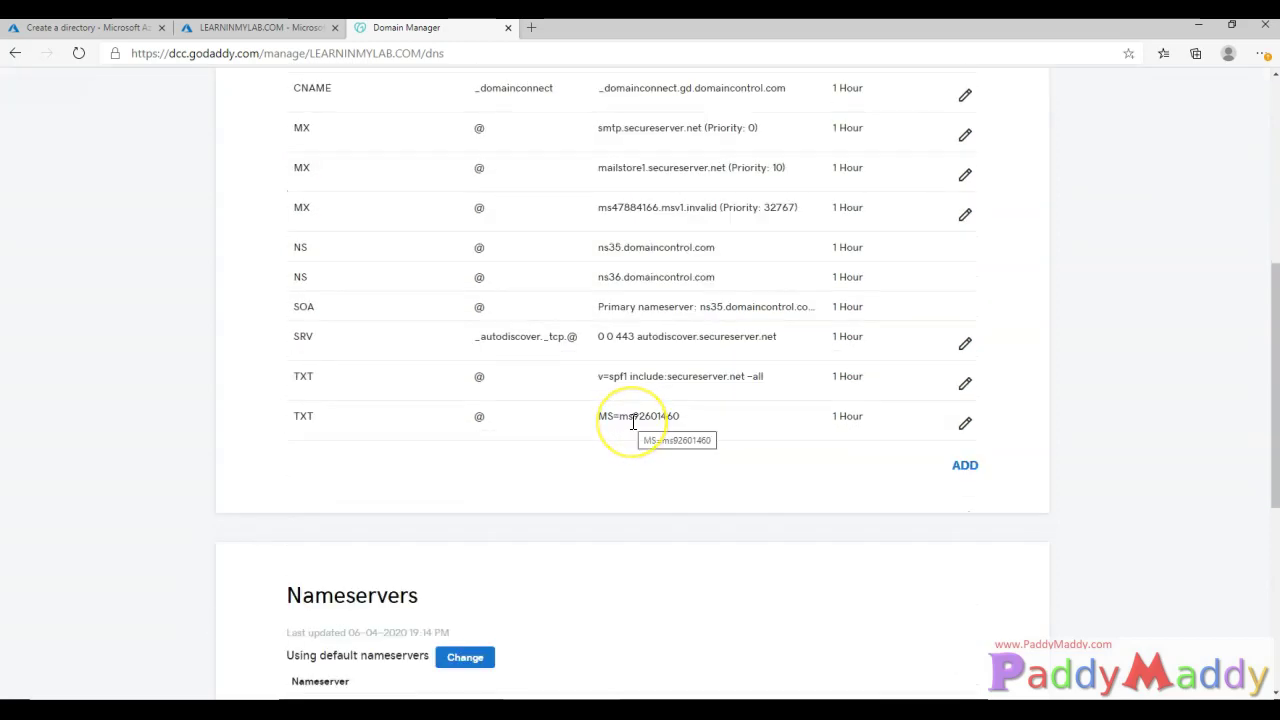
scroll(632, 422, "up", 3)
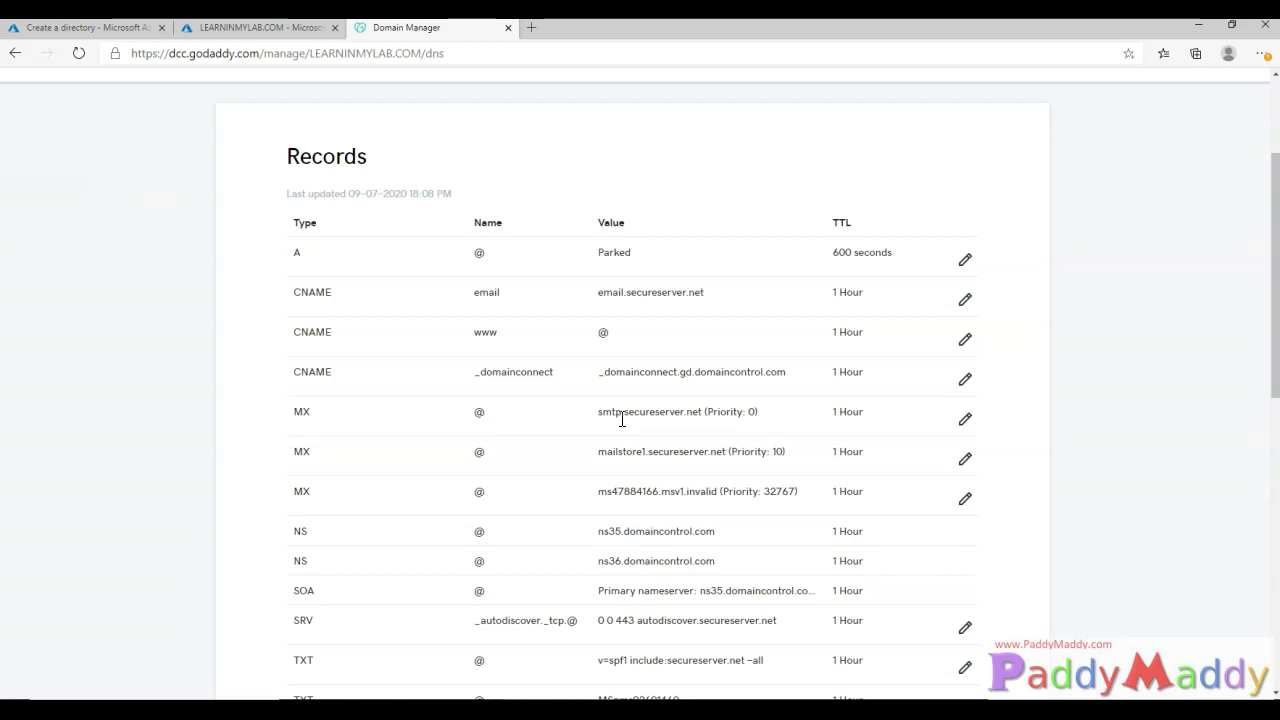
scroll(622, 419, "down", 3)
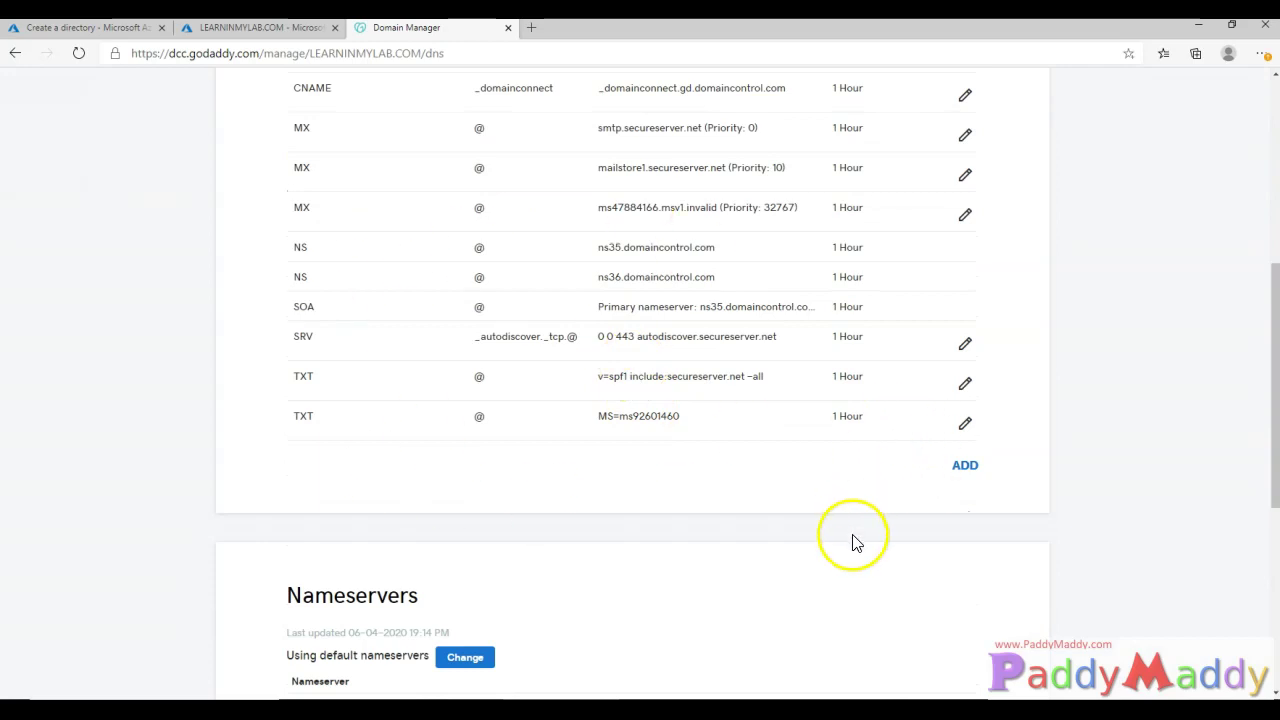
scroll(853, 542, "up", 5)
- Back in the Azure portal, verify the LEARNINMYLAB.COM domain, checking the notifications and repeating the verification if necessary
left_click(280, 27)
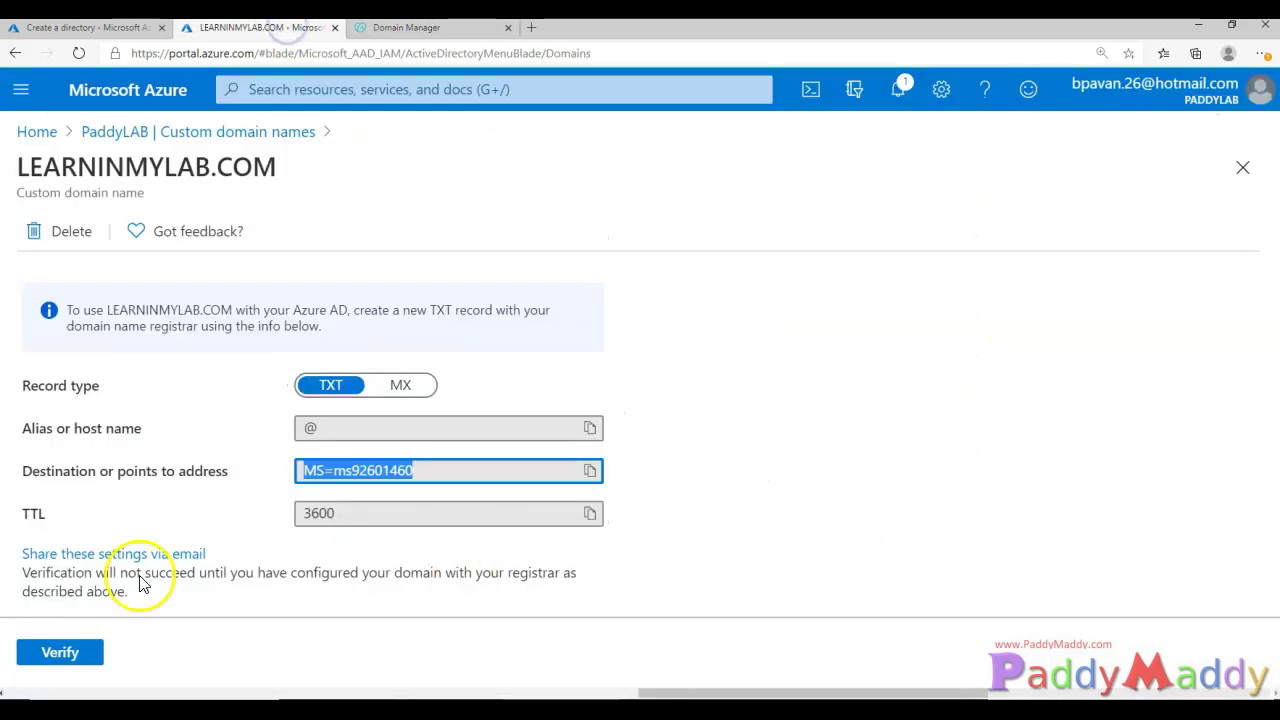
left_click(60, 652)
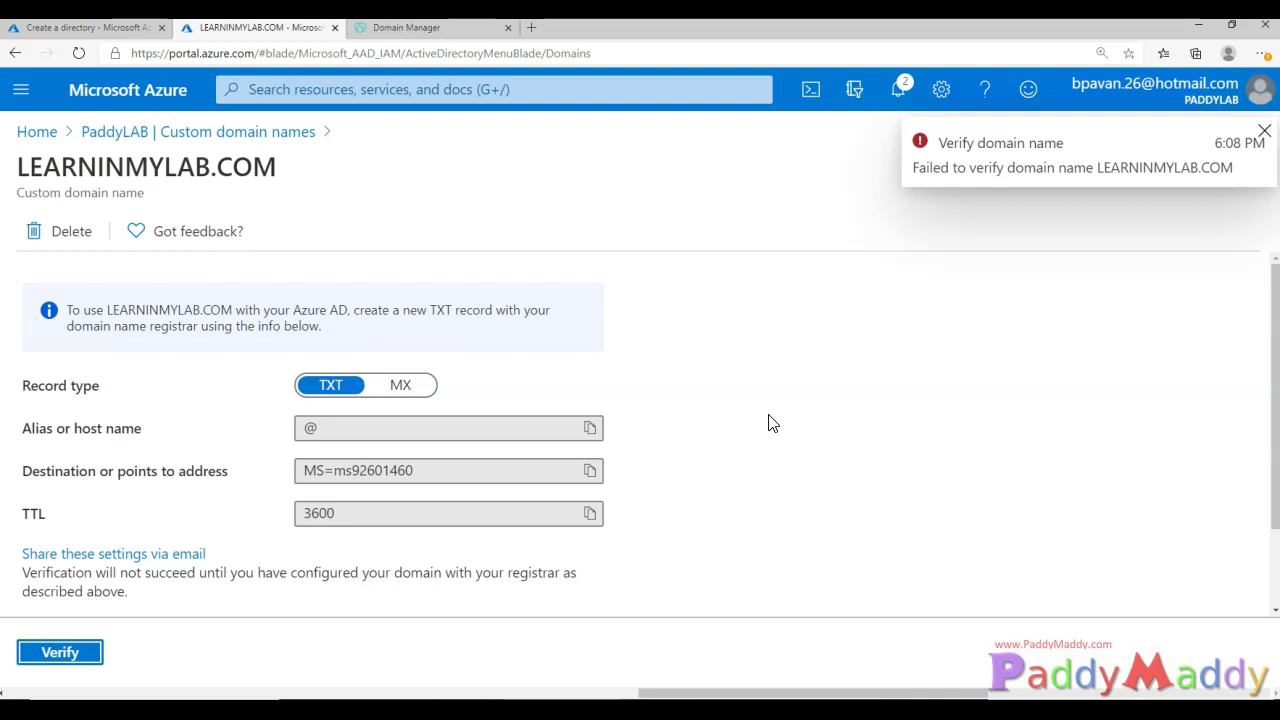
left_click(896, 100)
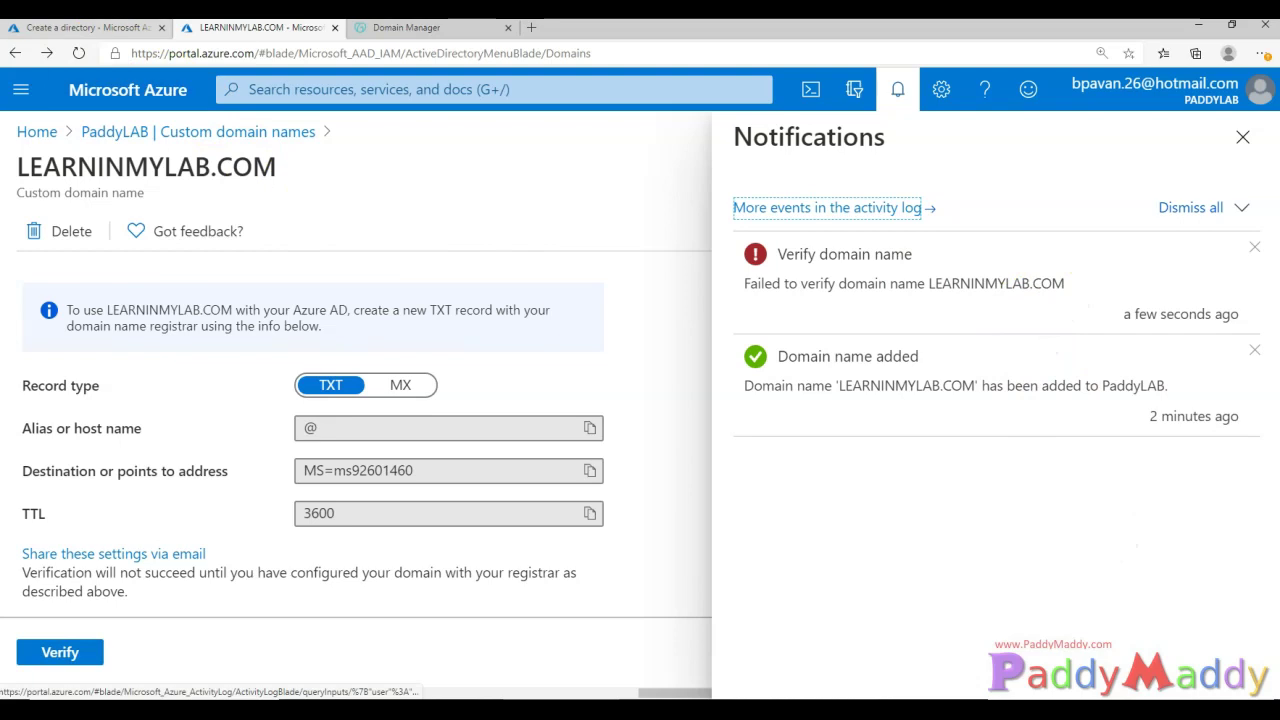
left_click(263, 180)
left_click(55, 651)
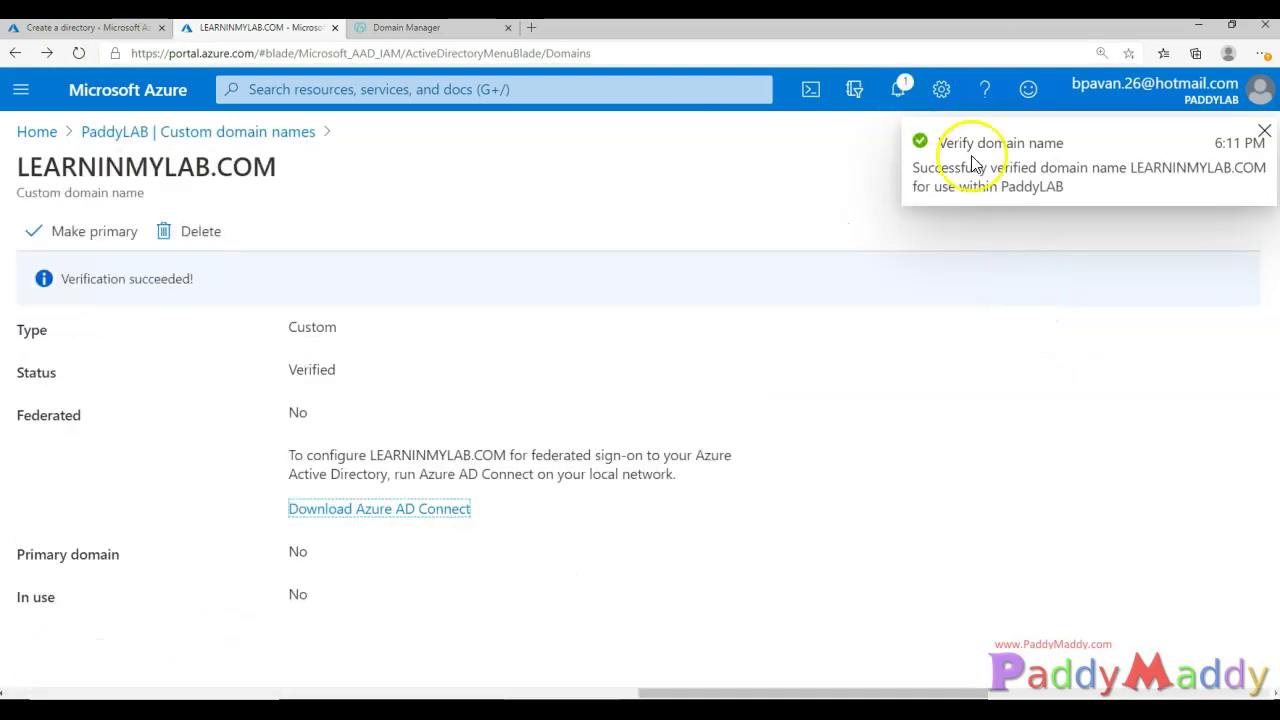
left_click(335, 415)
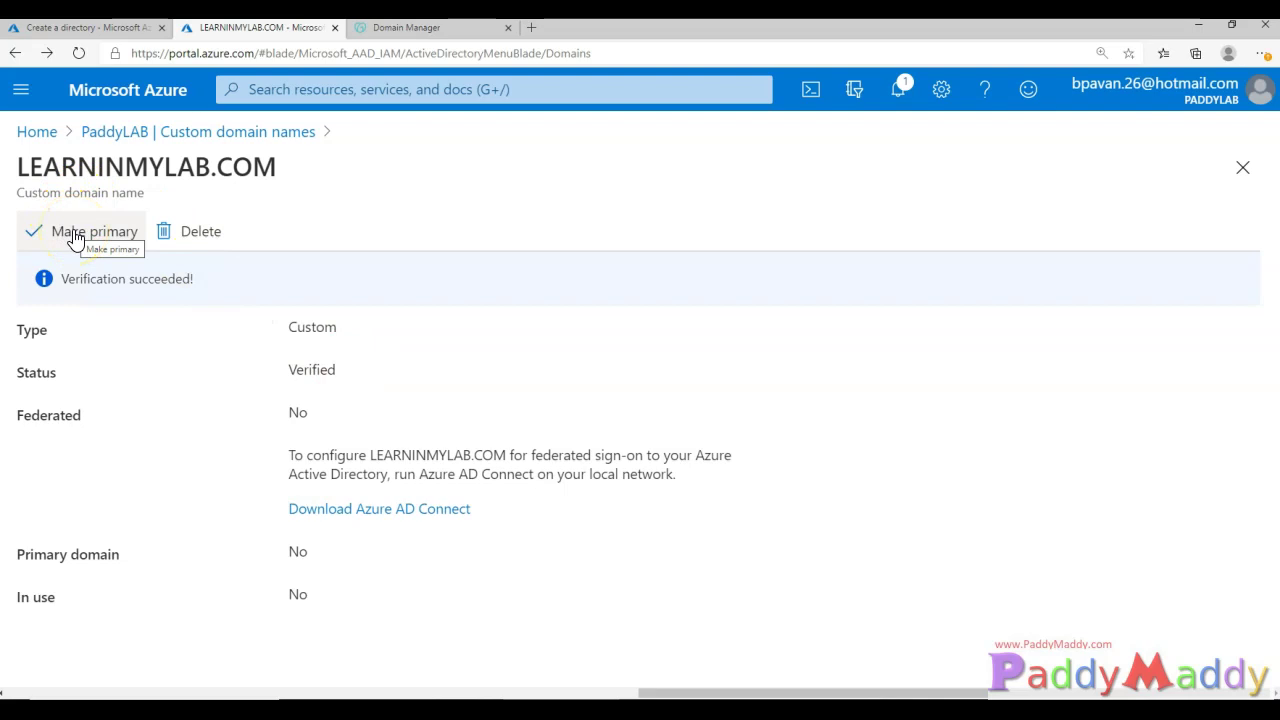
- Make LEARNINMYLAB.COM the primary domain of PaddyLAB and return to the list of custom domain names
left_click_drag(30, 166, 194, 163)
double_click(190, 168)
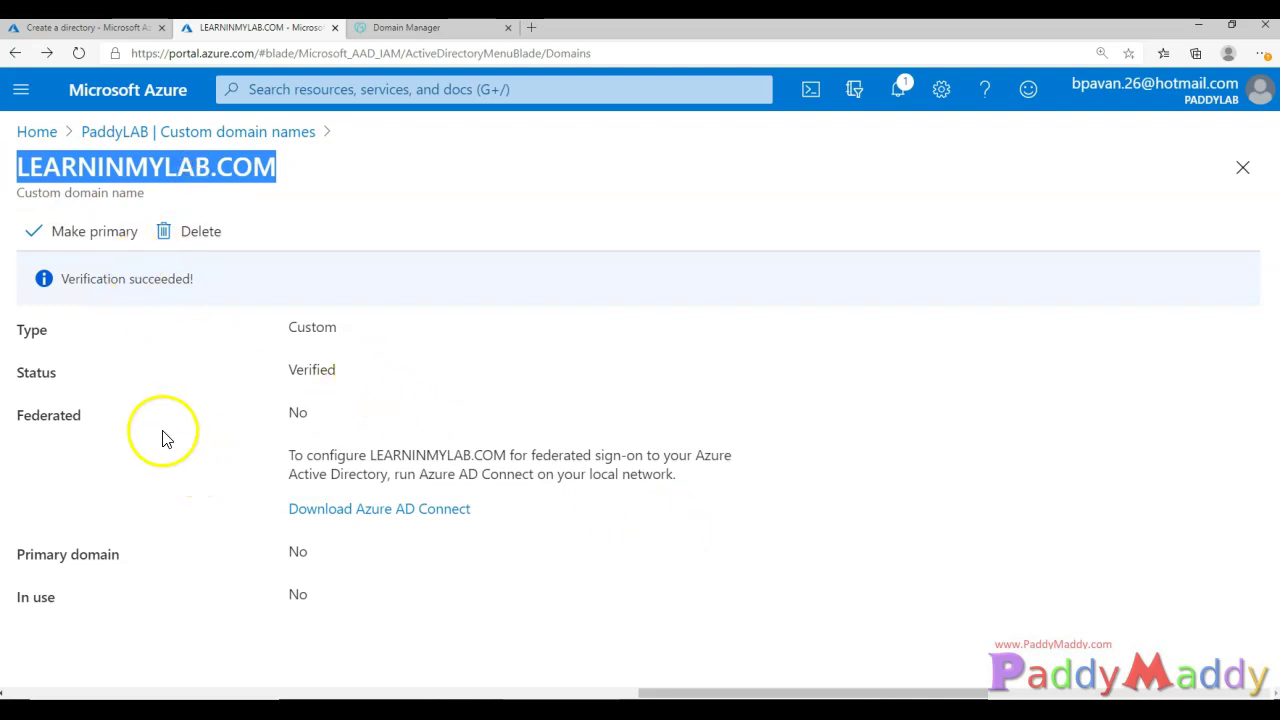
left_click(64, 243)
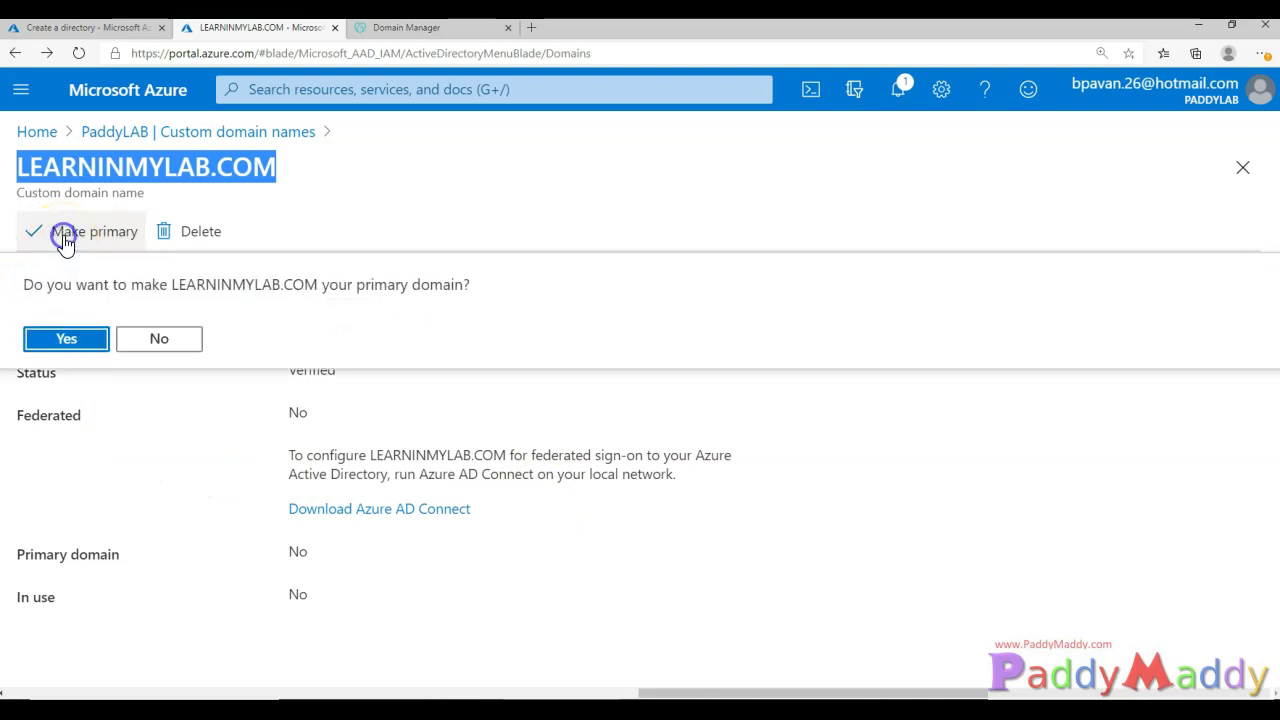
left_click(57, 338)
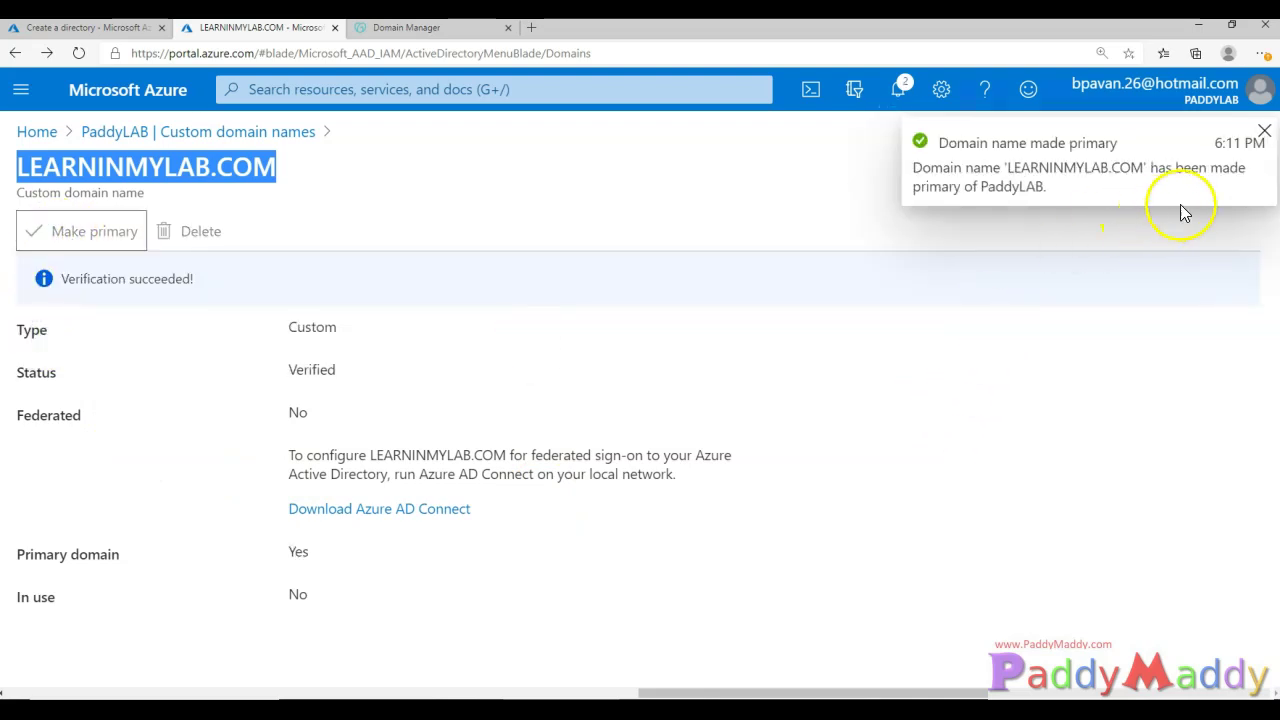
left_click(1264, 132)
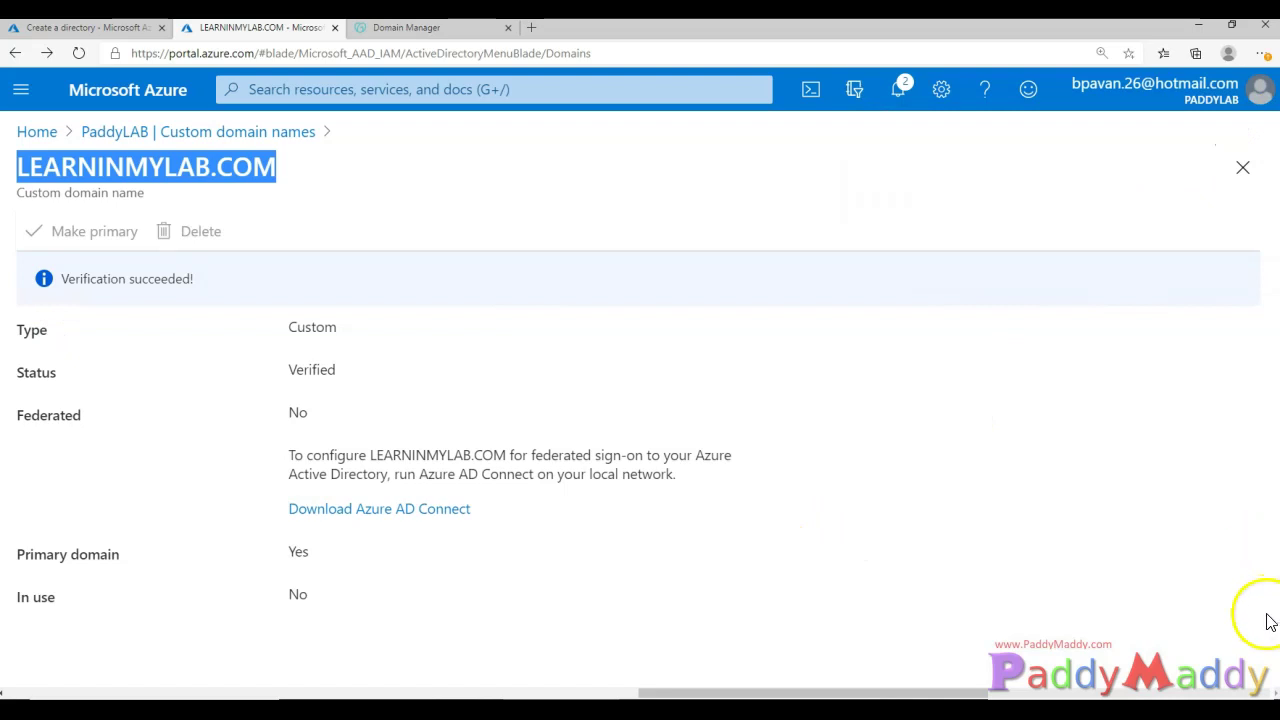
left_click(1243, 168)
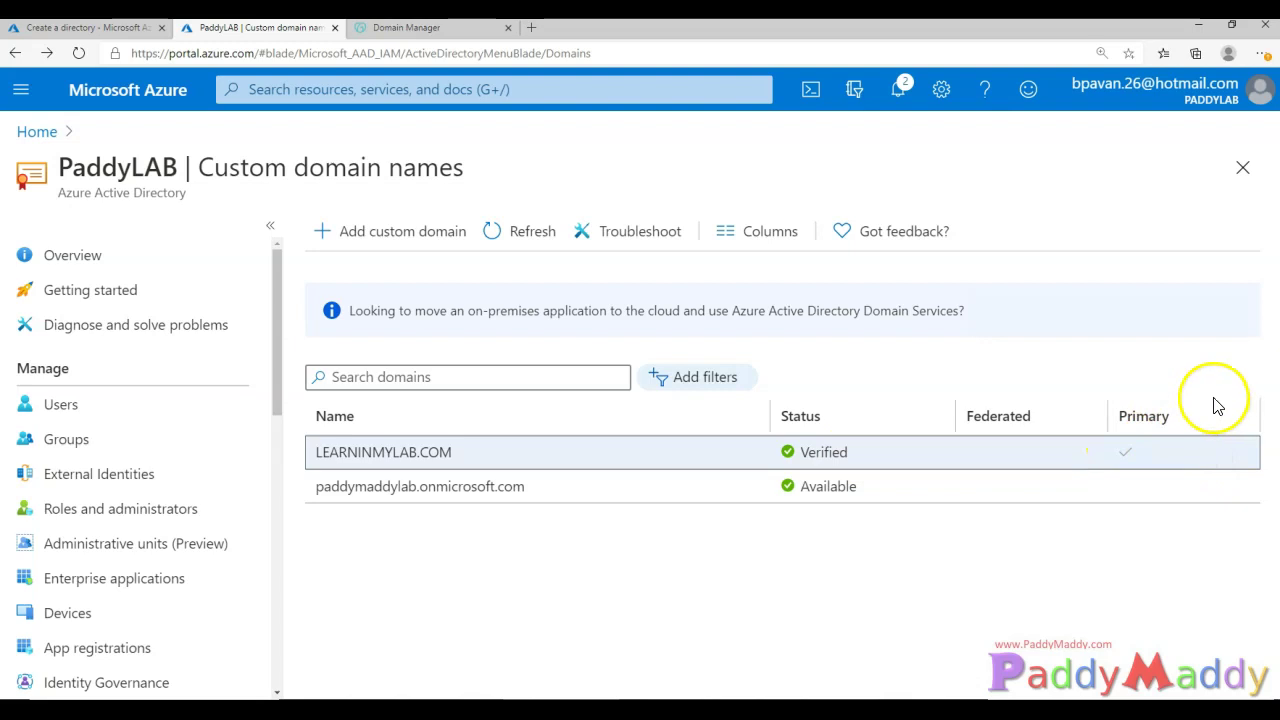
- Start creating a new user in PaddyLAB and fill in the user name with a sample first name
left_click(66, 405)
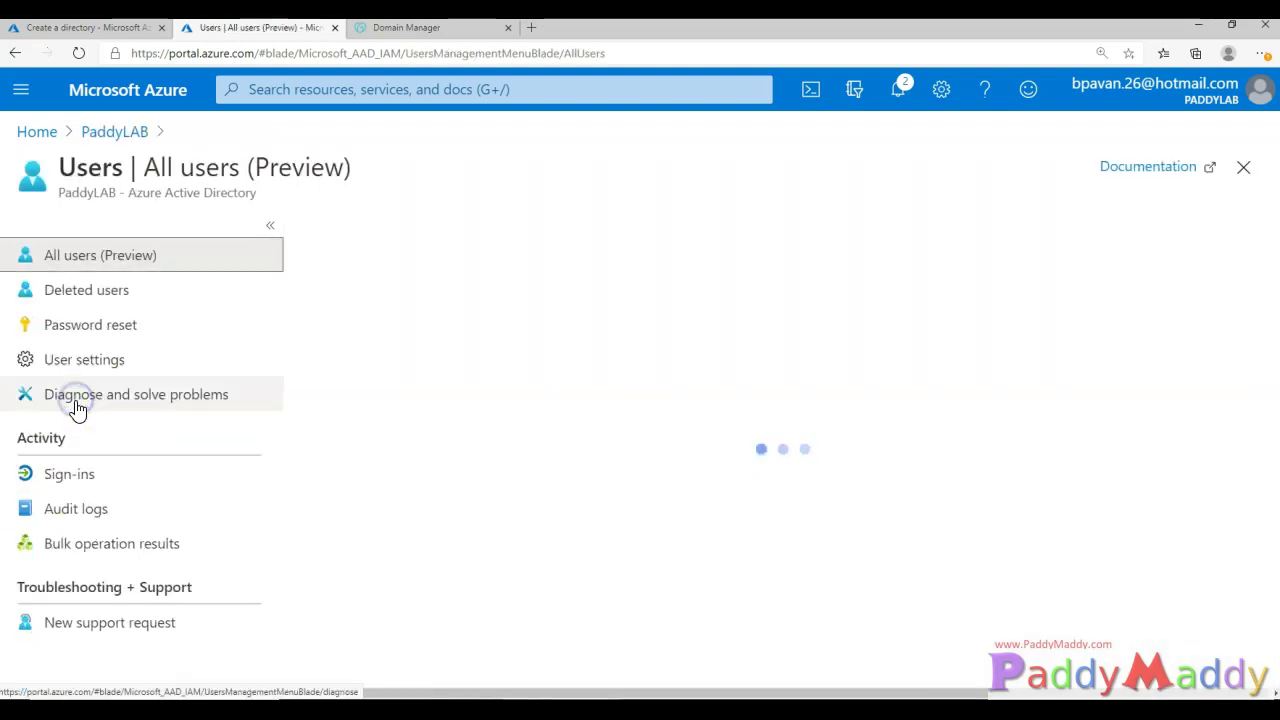
left_click(365, 238)
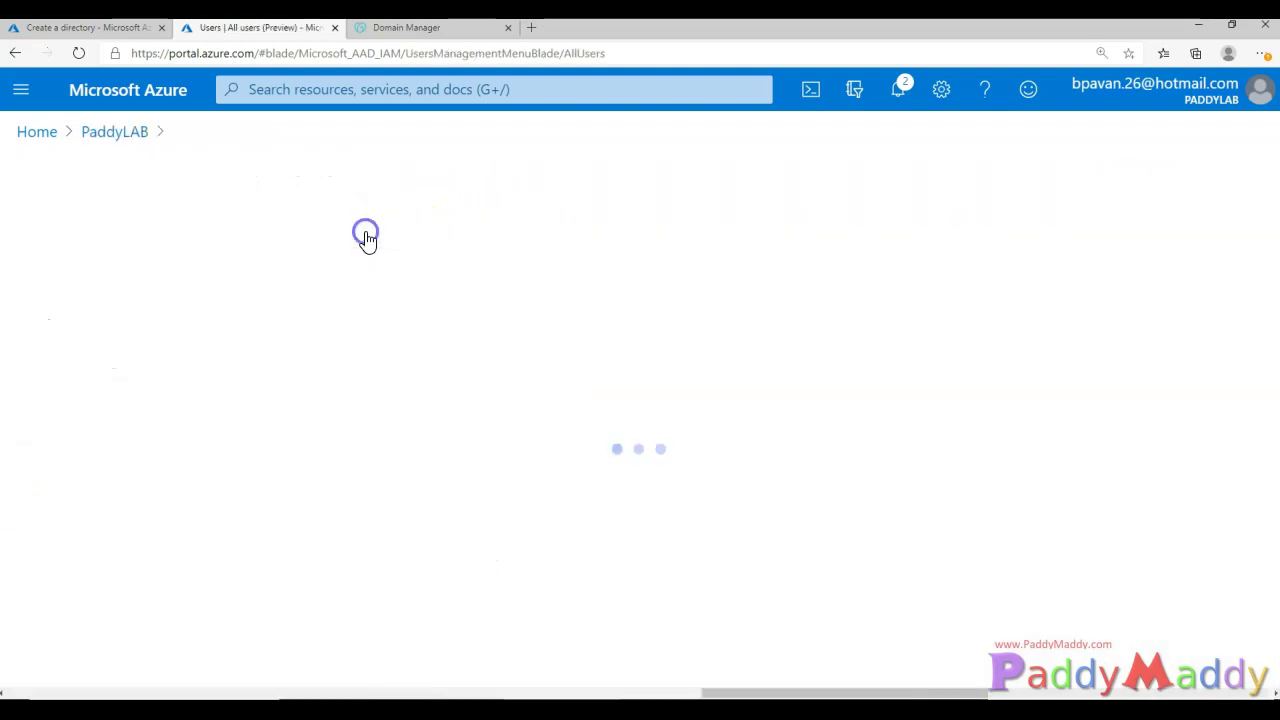
scroll(279, 452, "down", 2)
left_click(340, 441)
type("Chris")
left_click(344, 450)
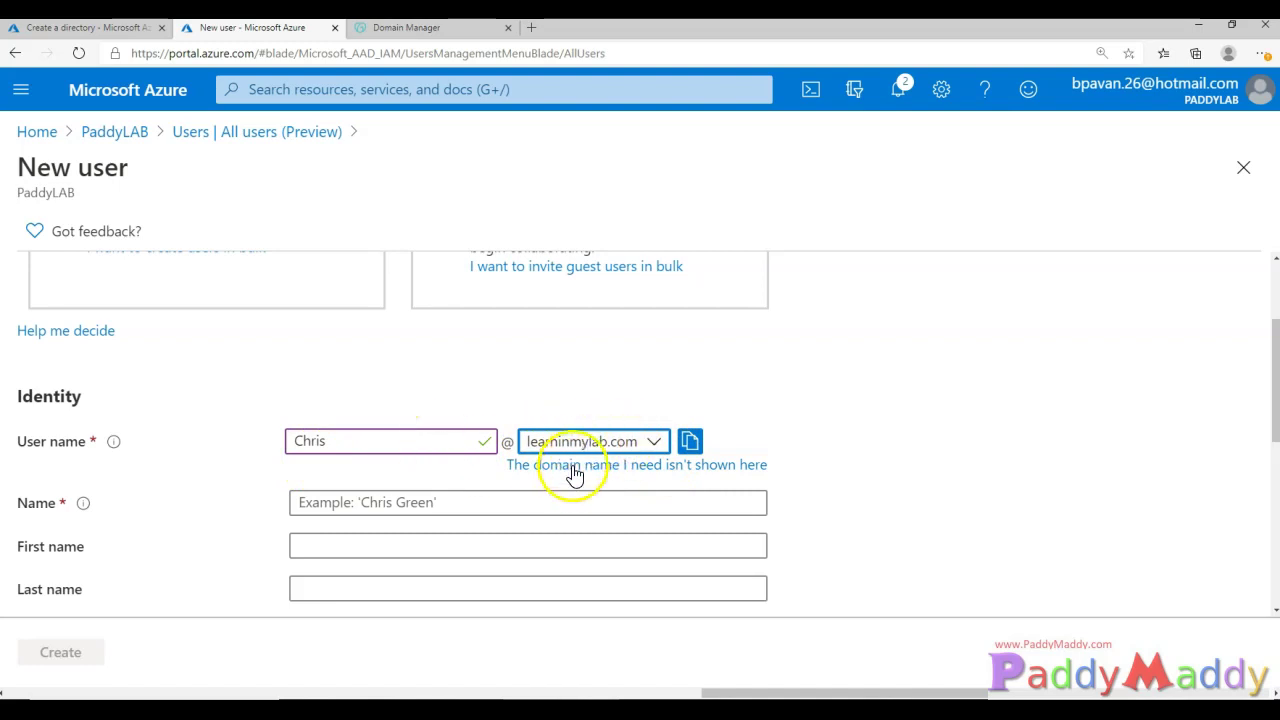
- Examine the domains available for the new user's user name and look through the remaining New user settings
left_click(621, 446)
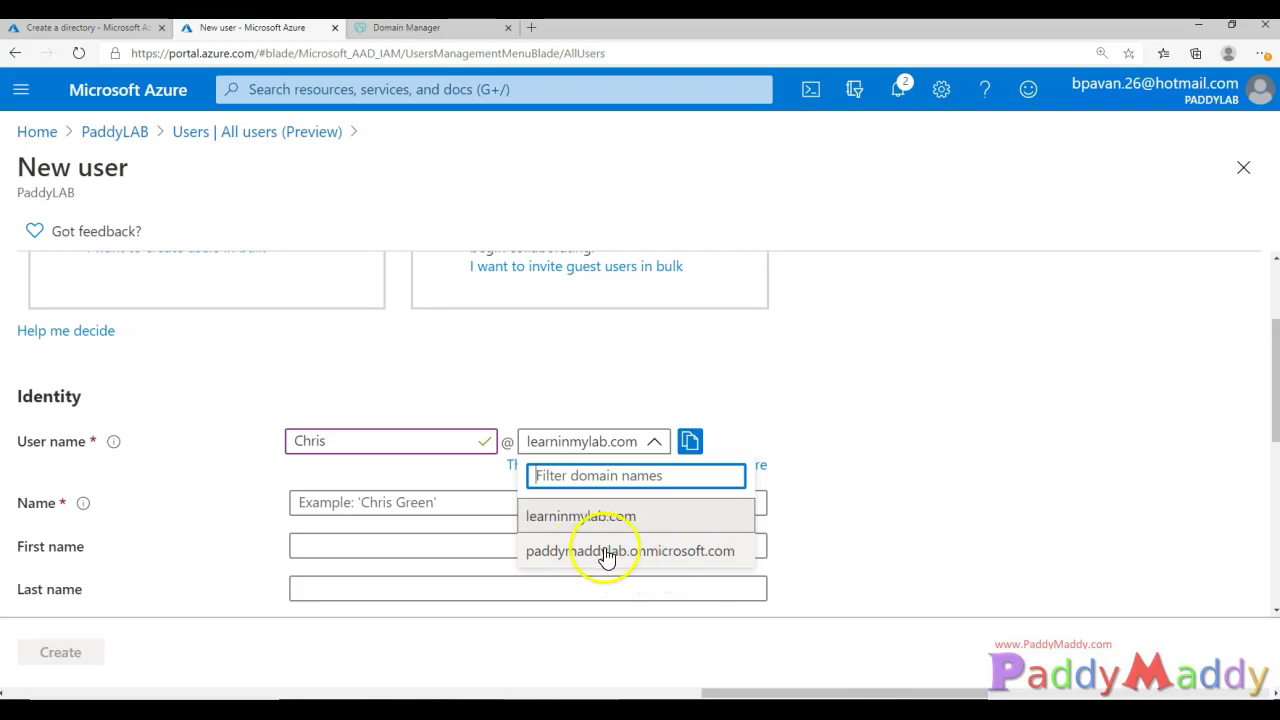
left_click(810, 494)
scroll(797, 497, "down", 2)
scroll(410, 395, "down", 2)
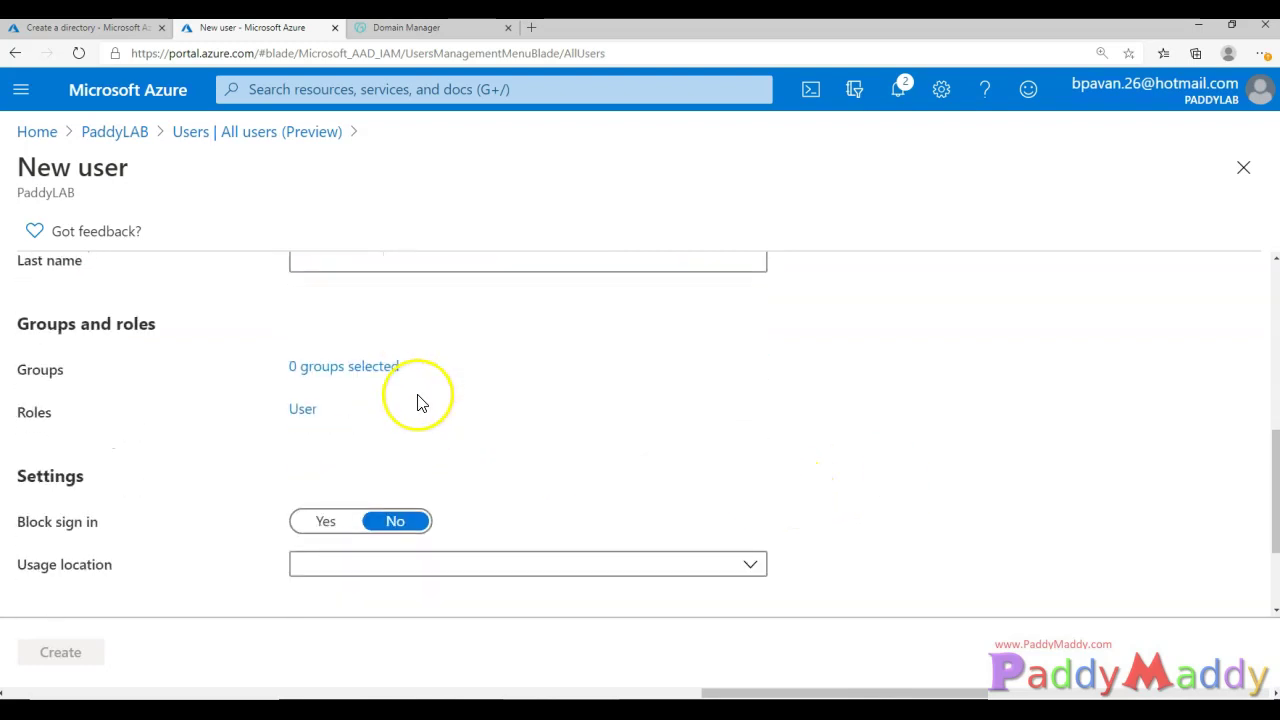
scroll(480, 435, "up", 2)
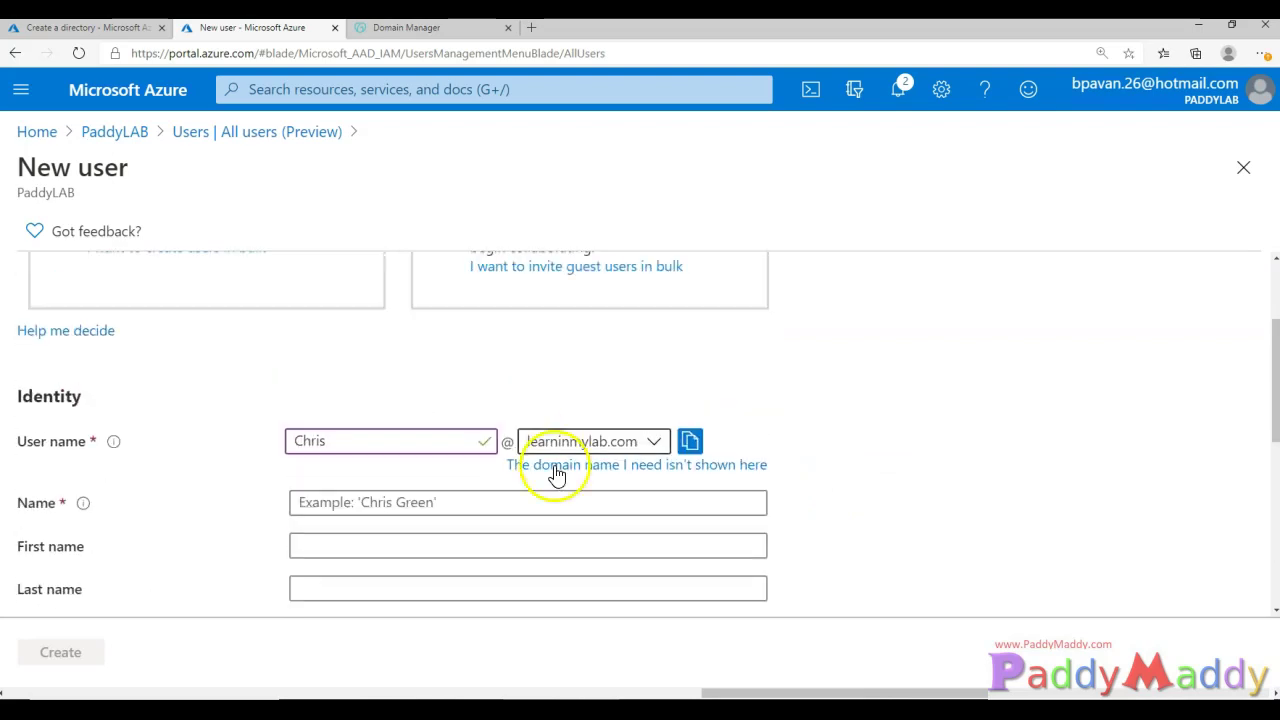
scroll(525, 400, "up", 1)
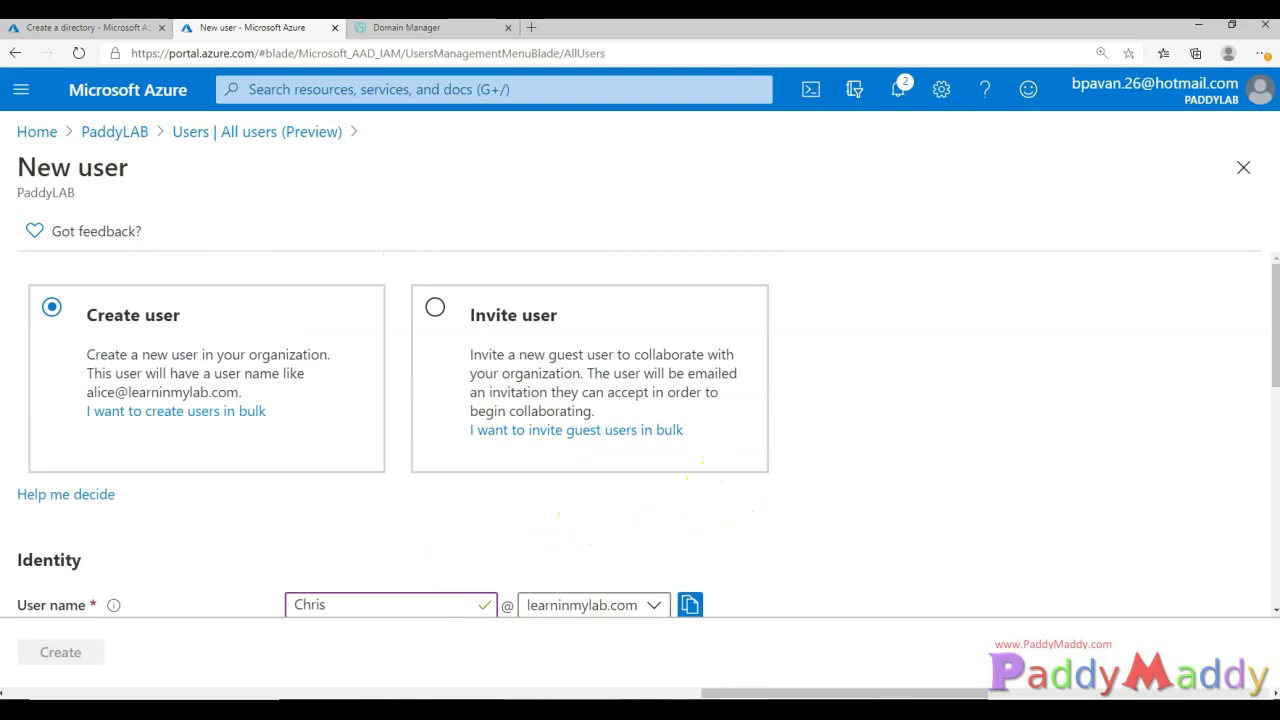
key("alt+Tab")
left_click(1133, 692)
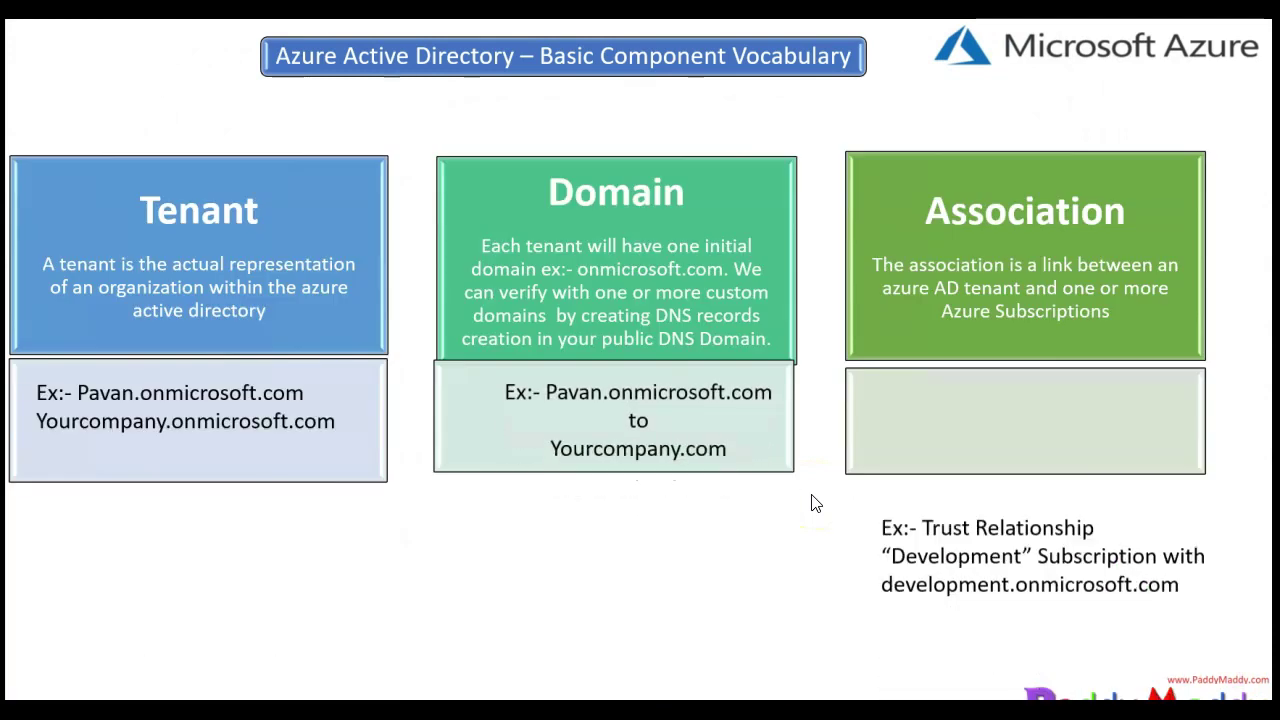
left_click(780, 466)
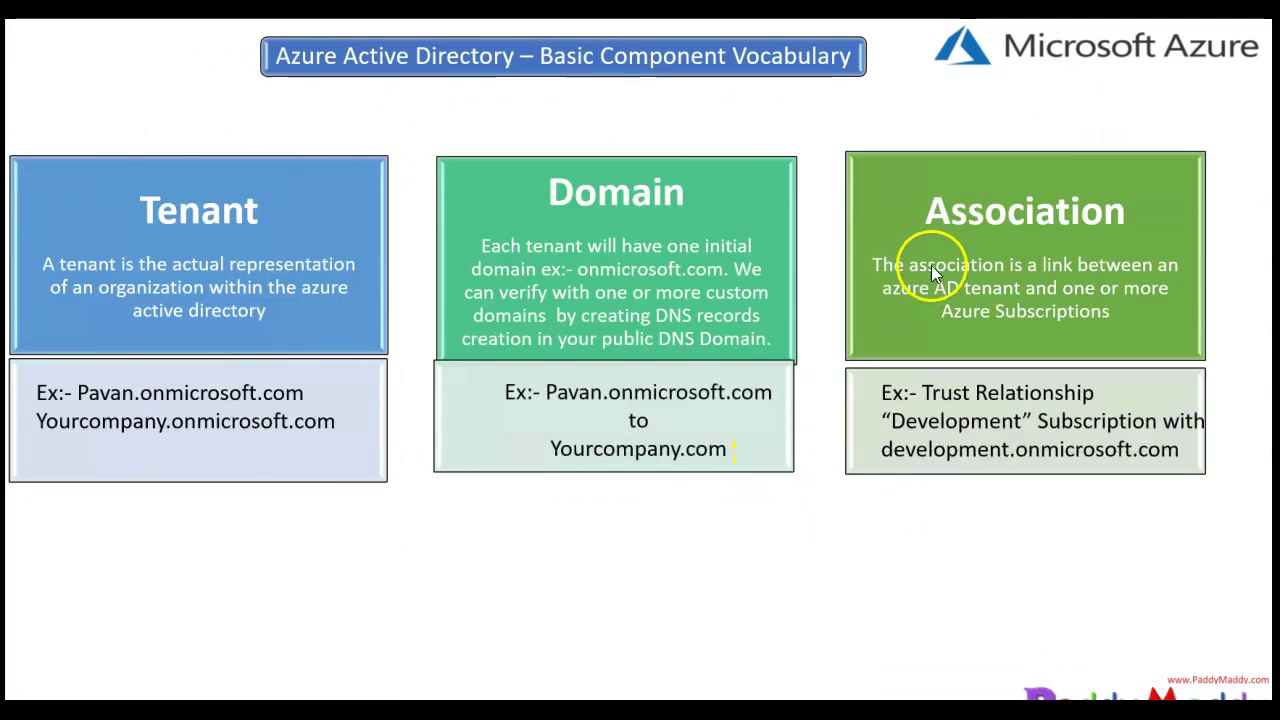